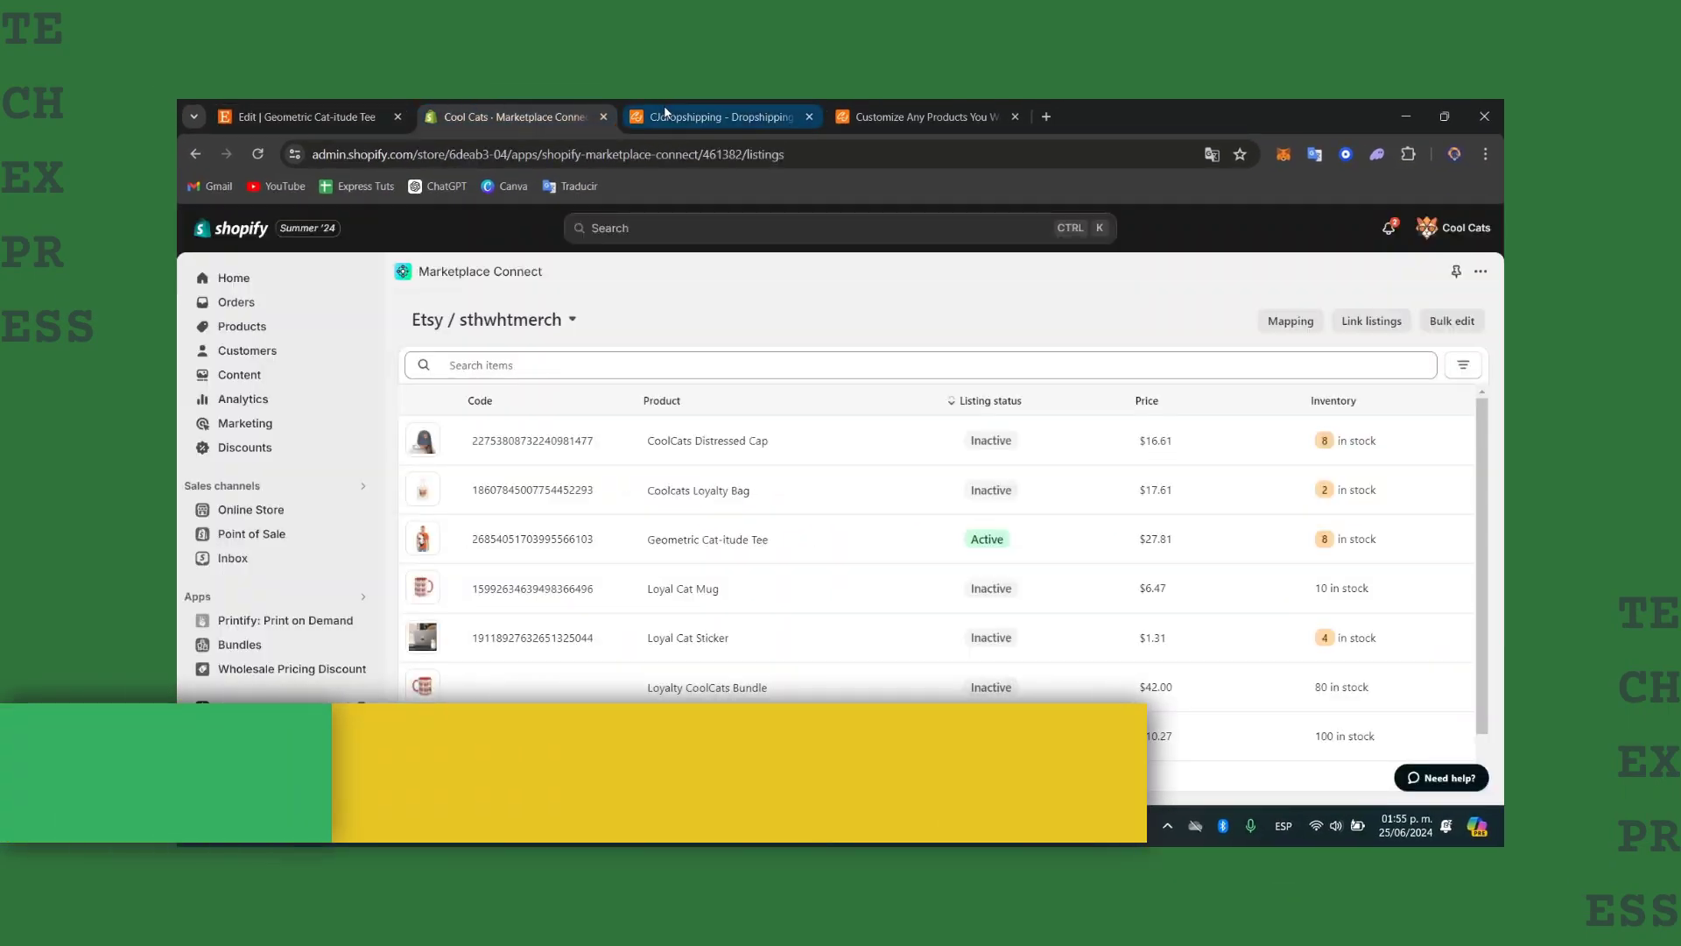
- Switch to the CJdropshipping tab to view the print-on-demand jewelry catalogue
click(665, 115)
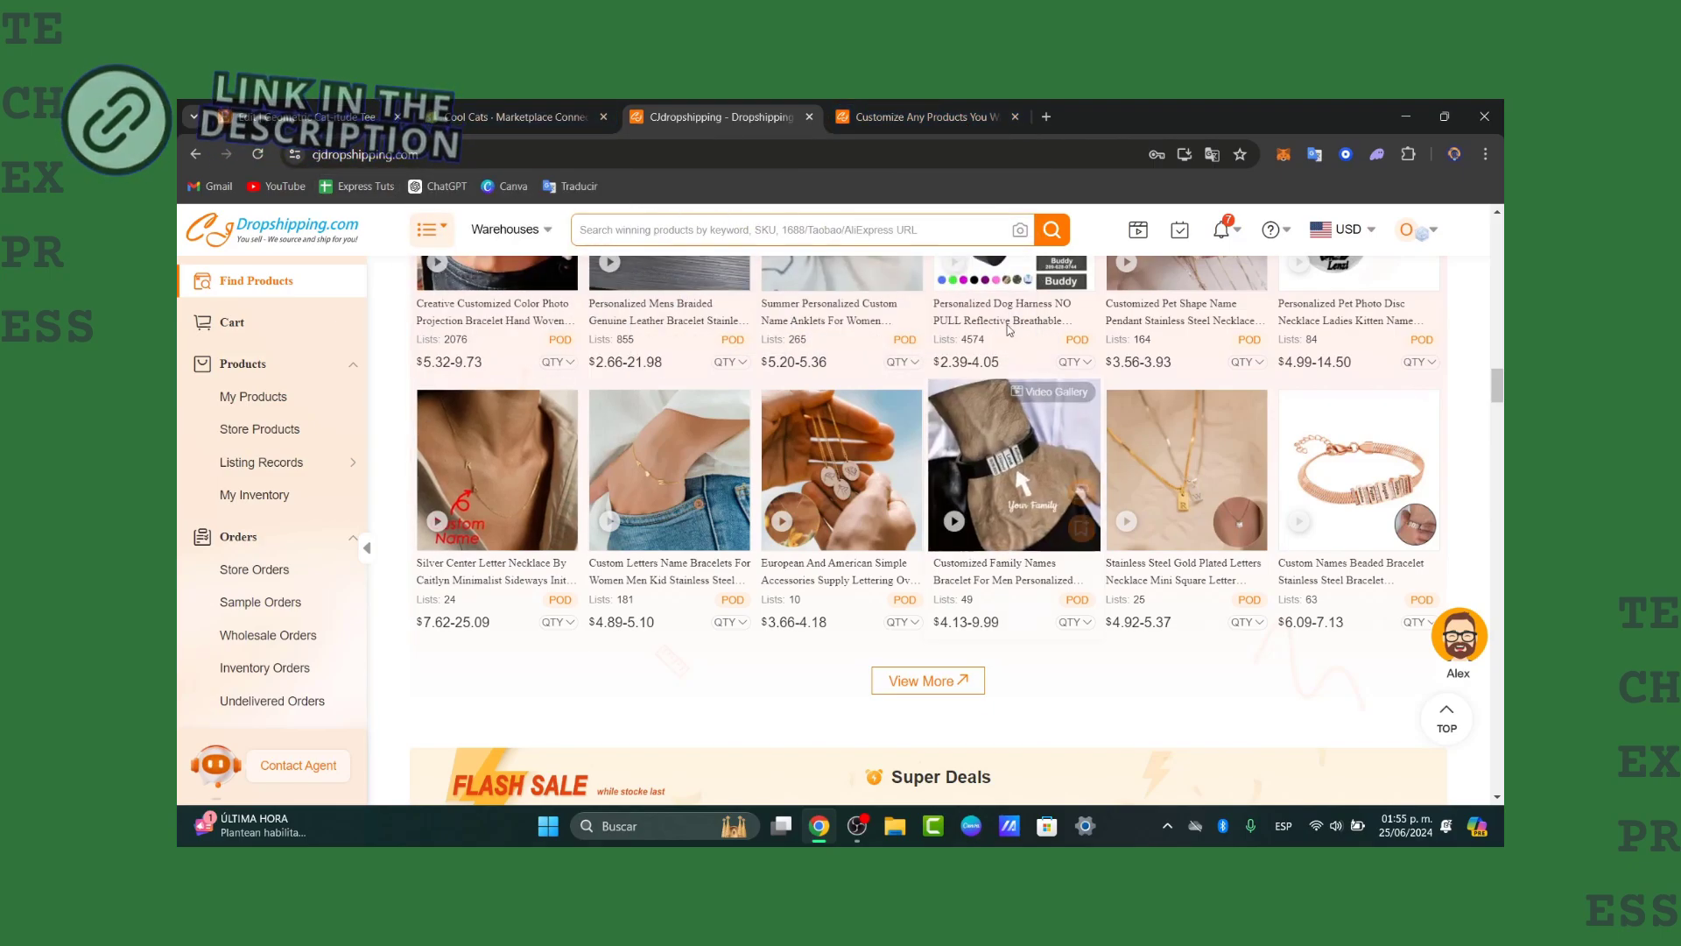
scroll(1373, 392, up, 15)
scroll(1373, 391, up, 3)
mouse_move(1414, 231)
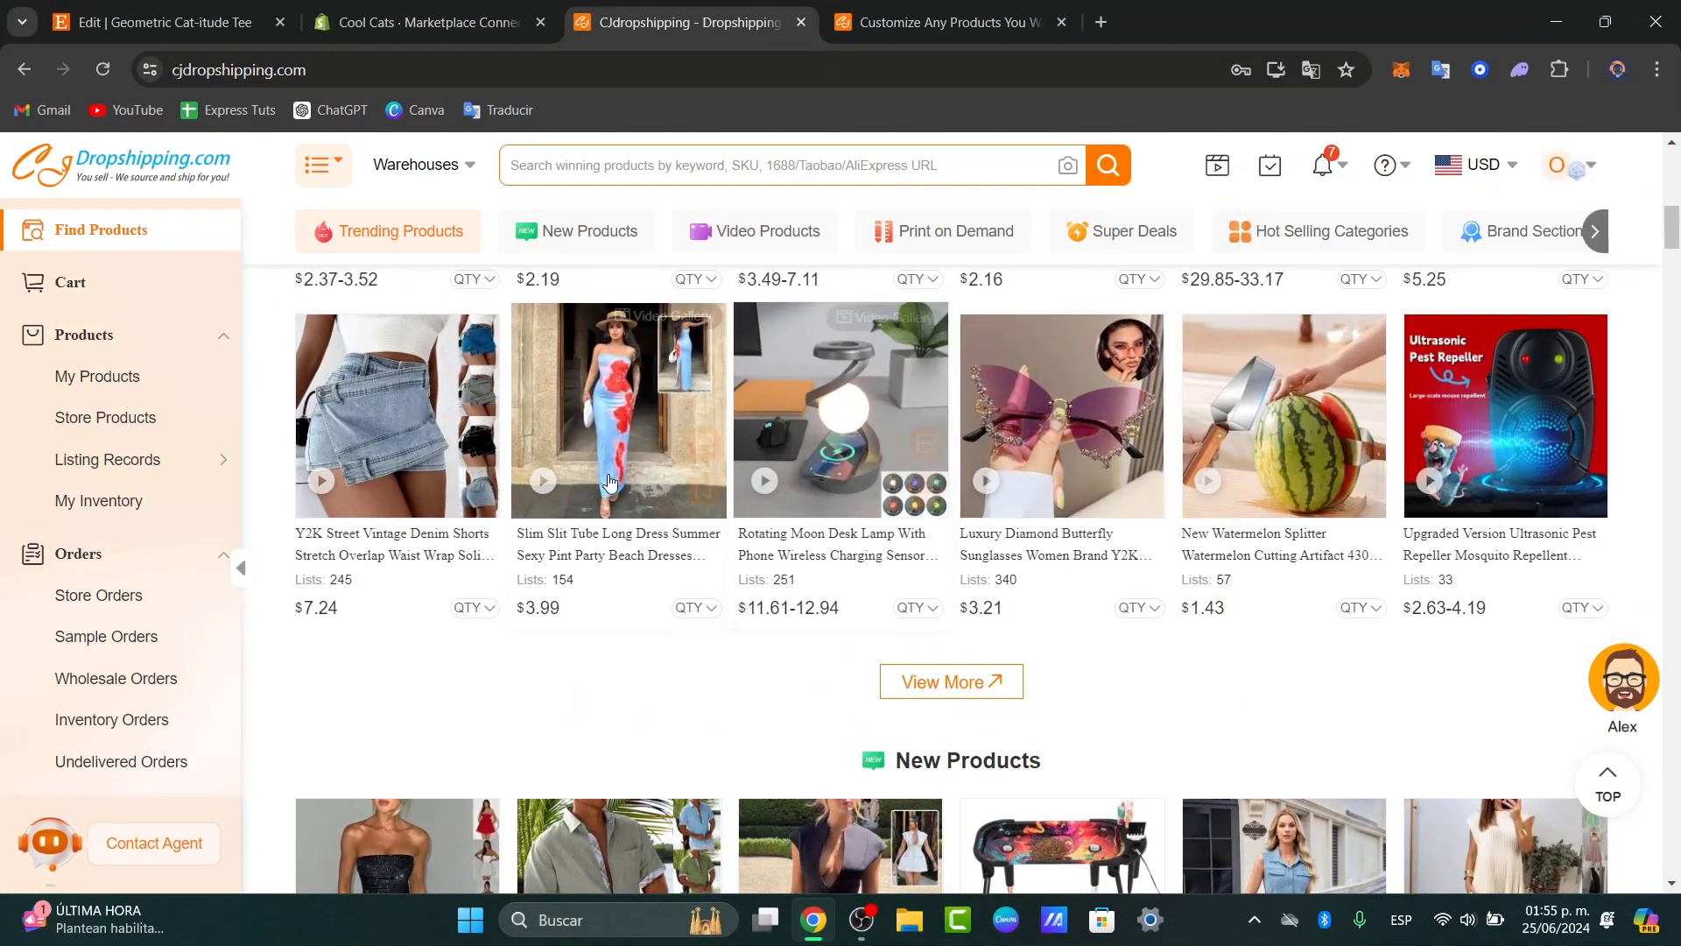
scroll(131, 569, down, 4)
scroll(127, 595, down, 3)
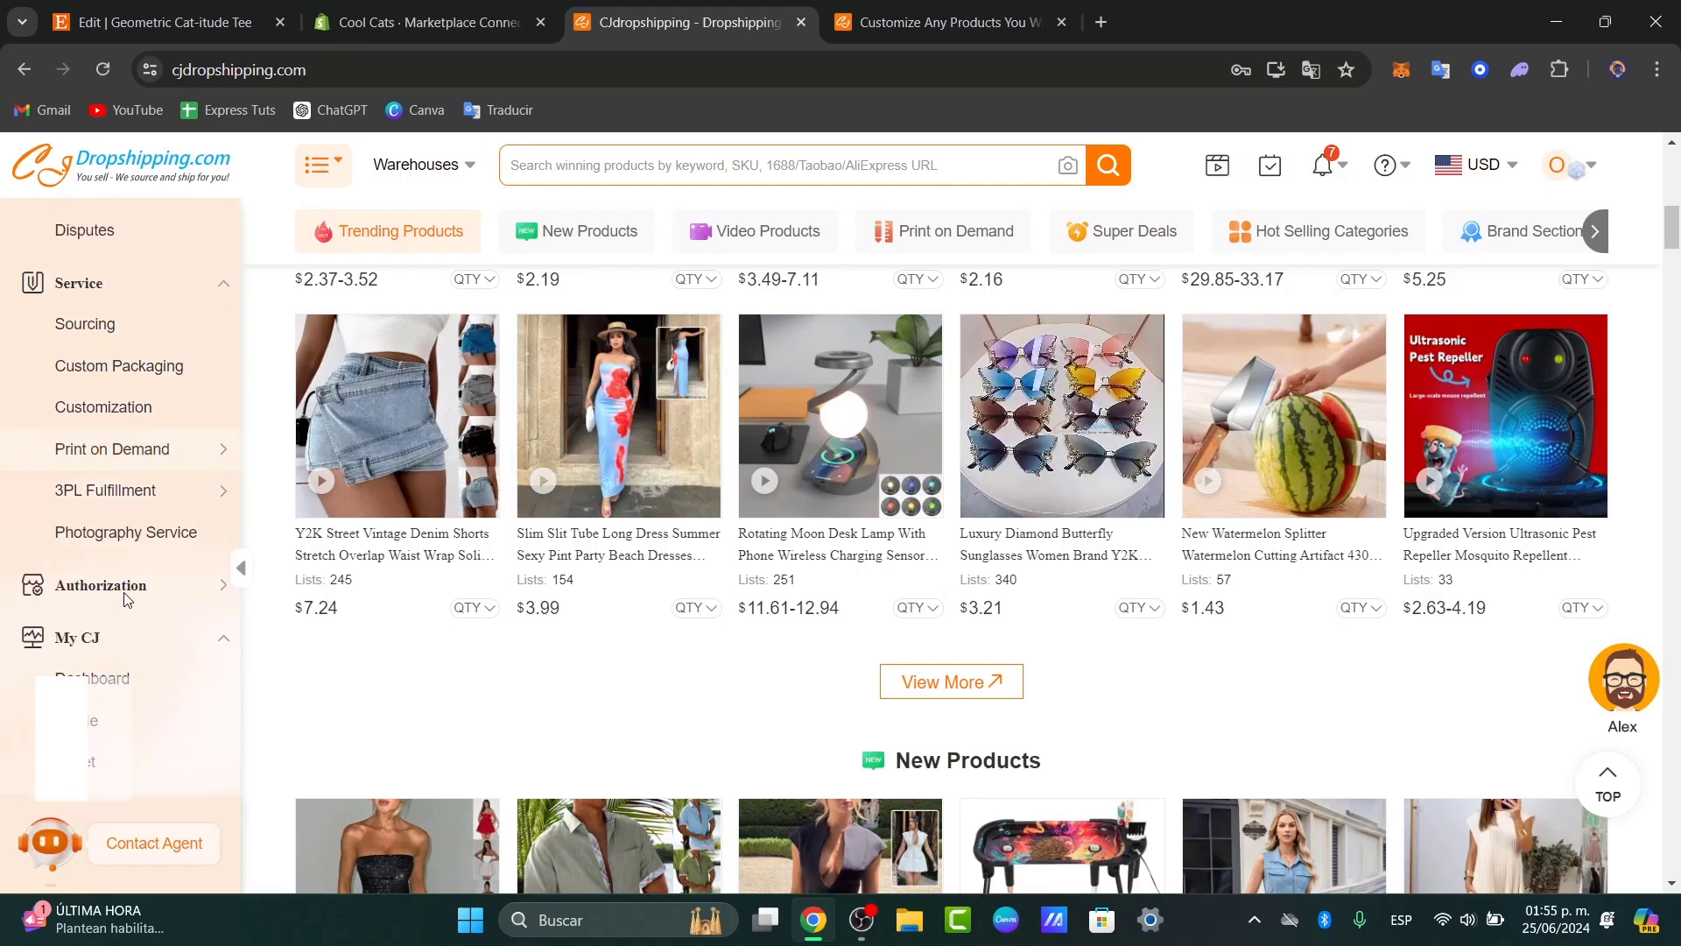
mouse_move(140, 563)
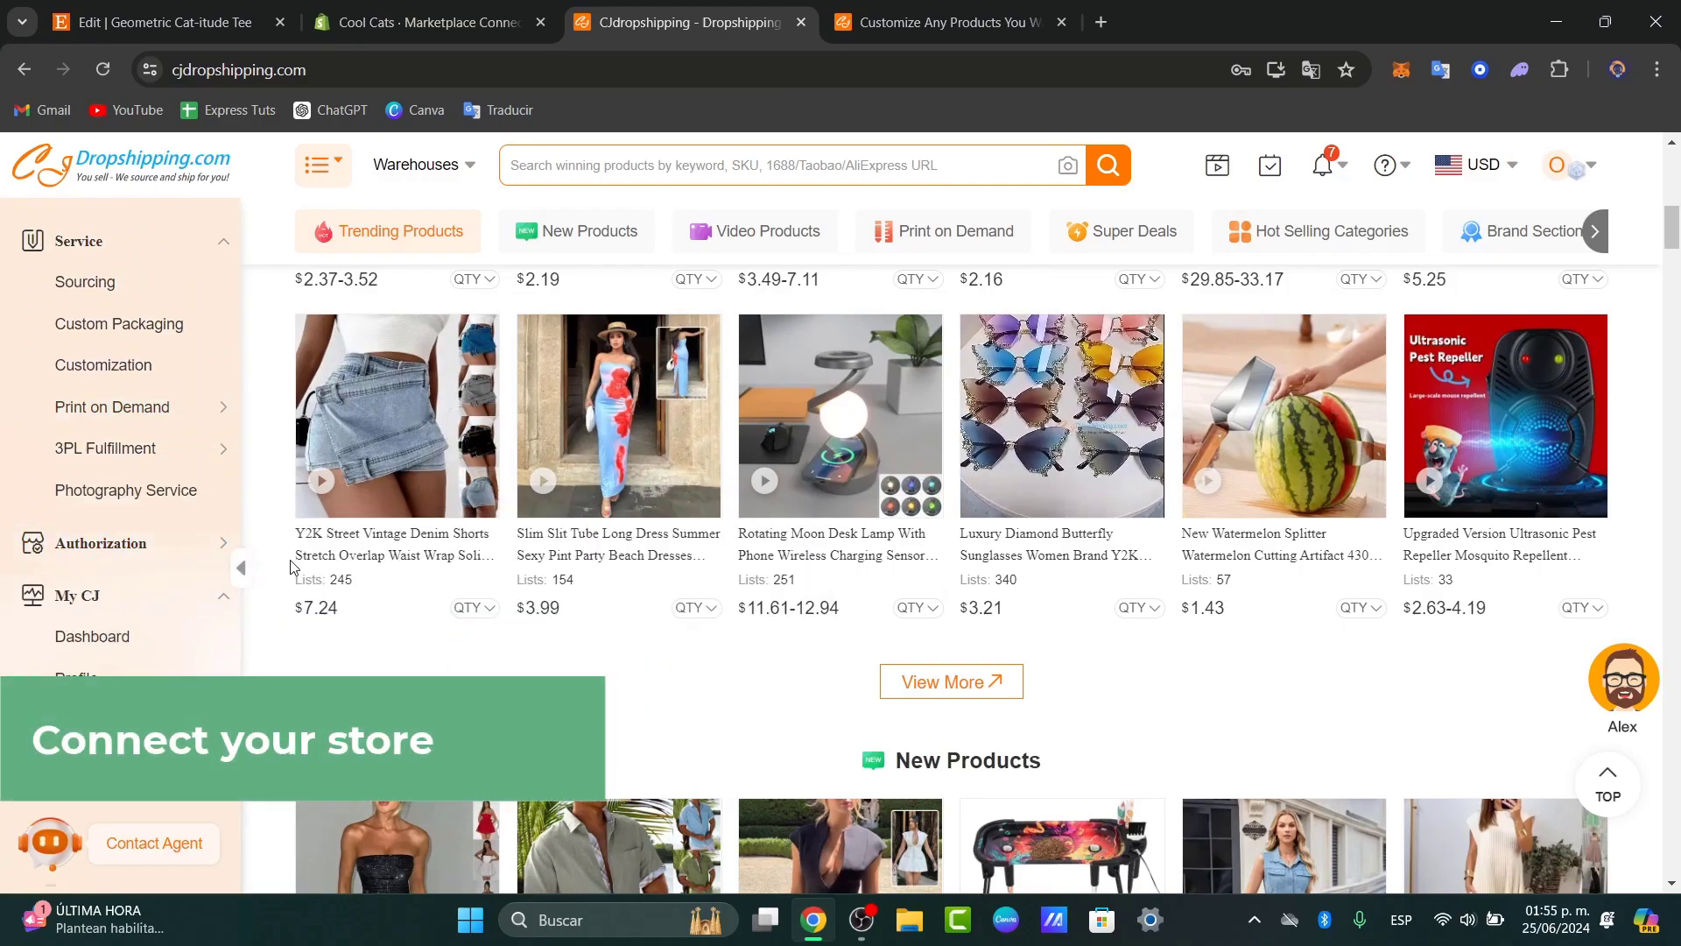
- Delete the unauthorized Cool Cats store from CJdropshipping's Shopify store list
click(341, 550)
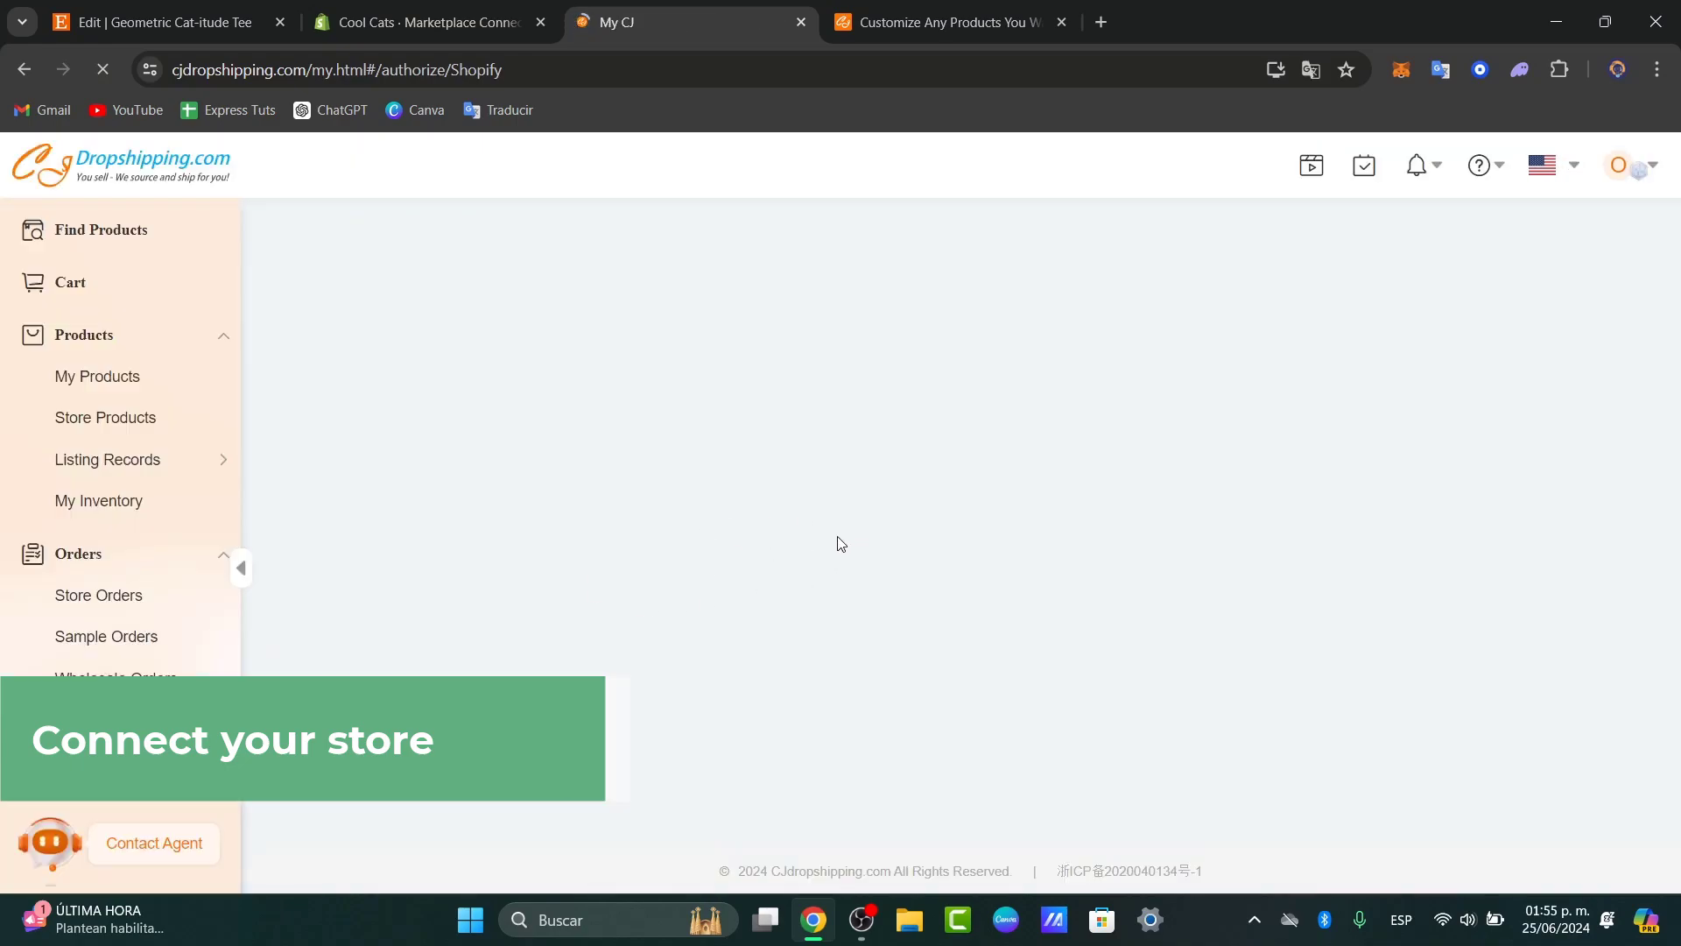
mouse_move(841, 550)
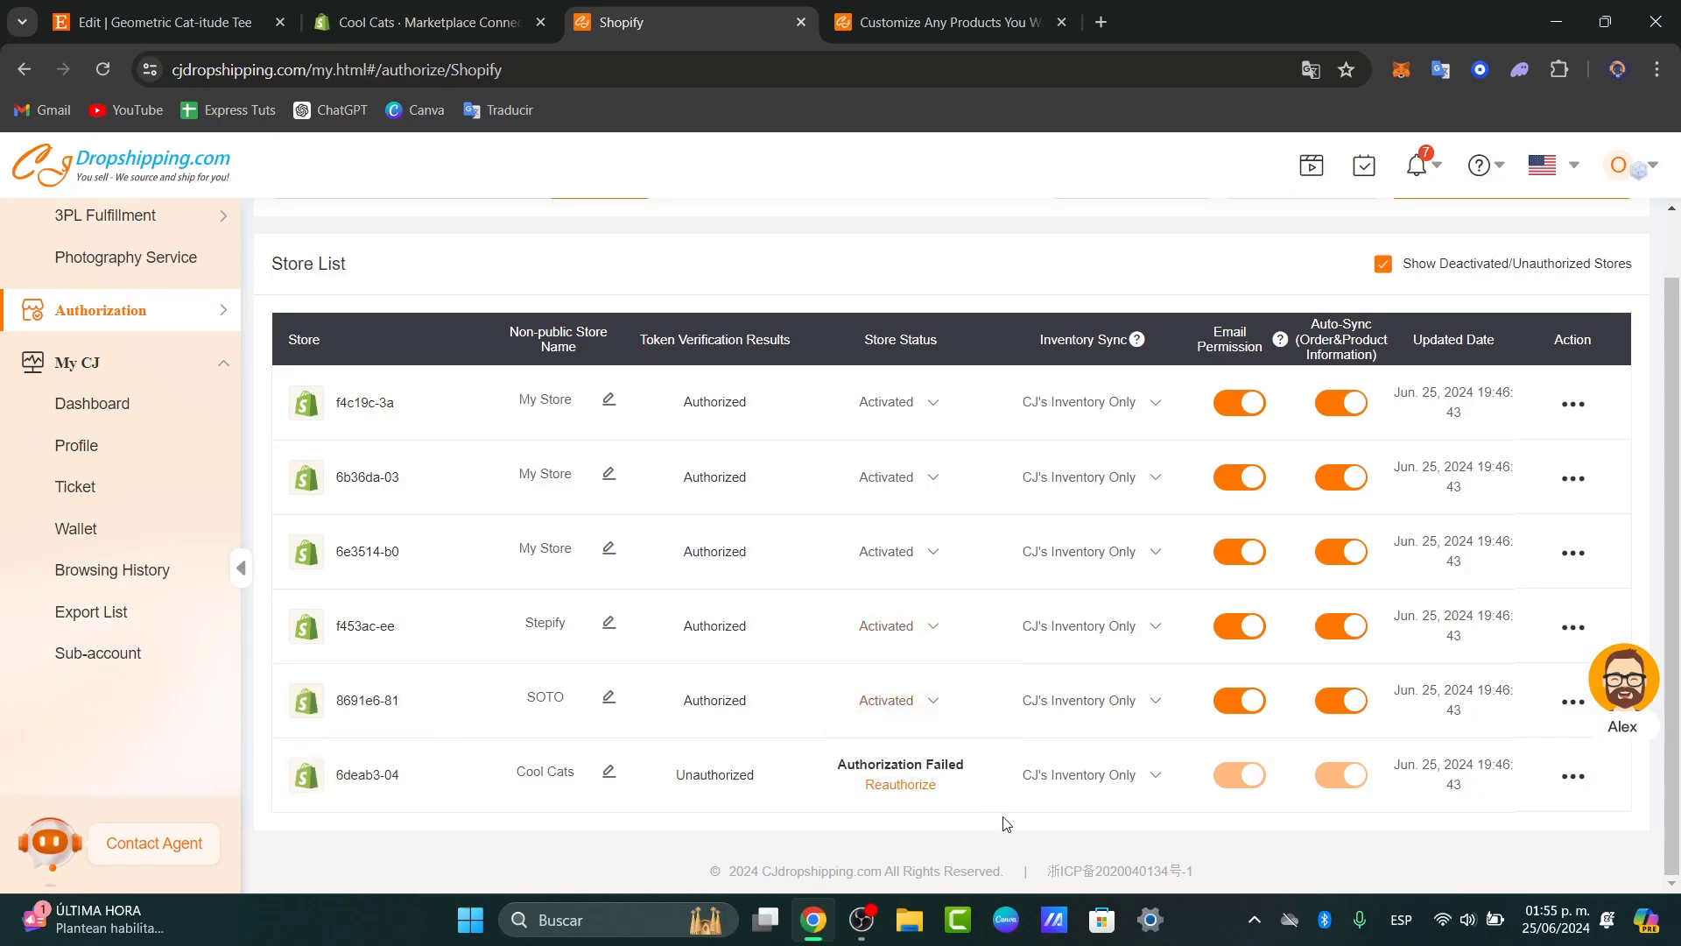
mouse_move(1573, 776)
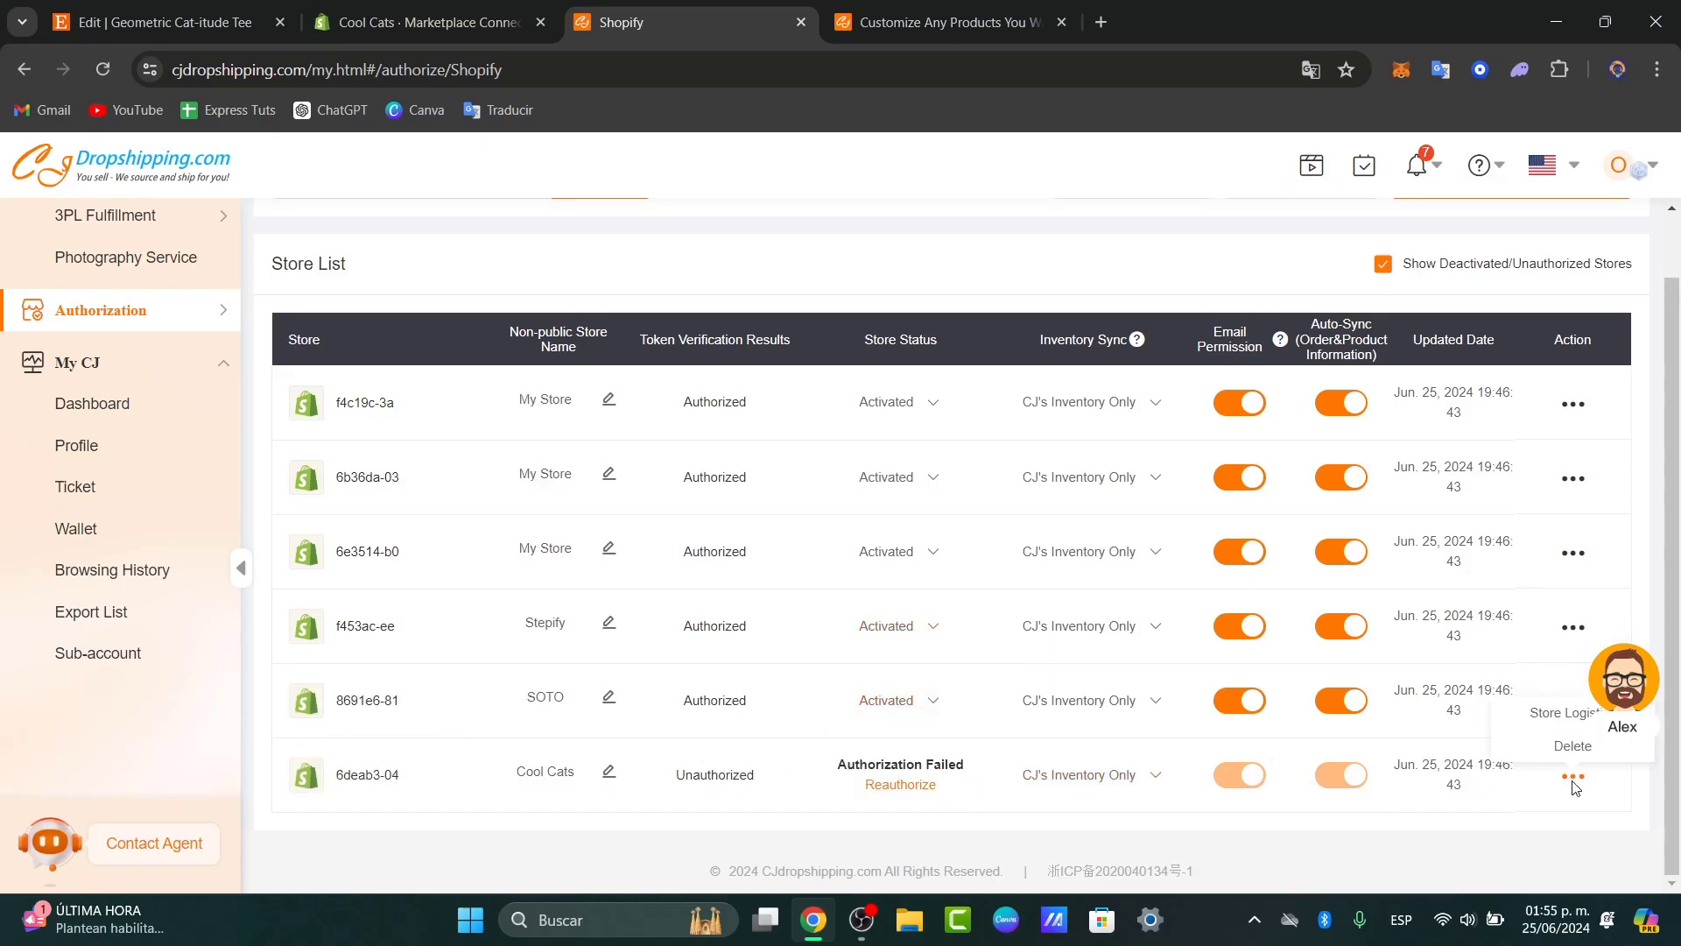
click(1568, 744)
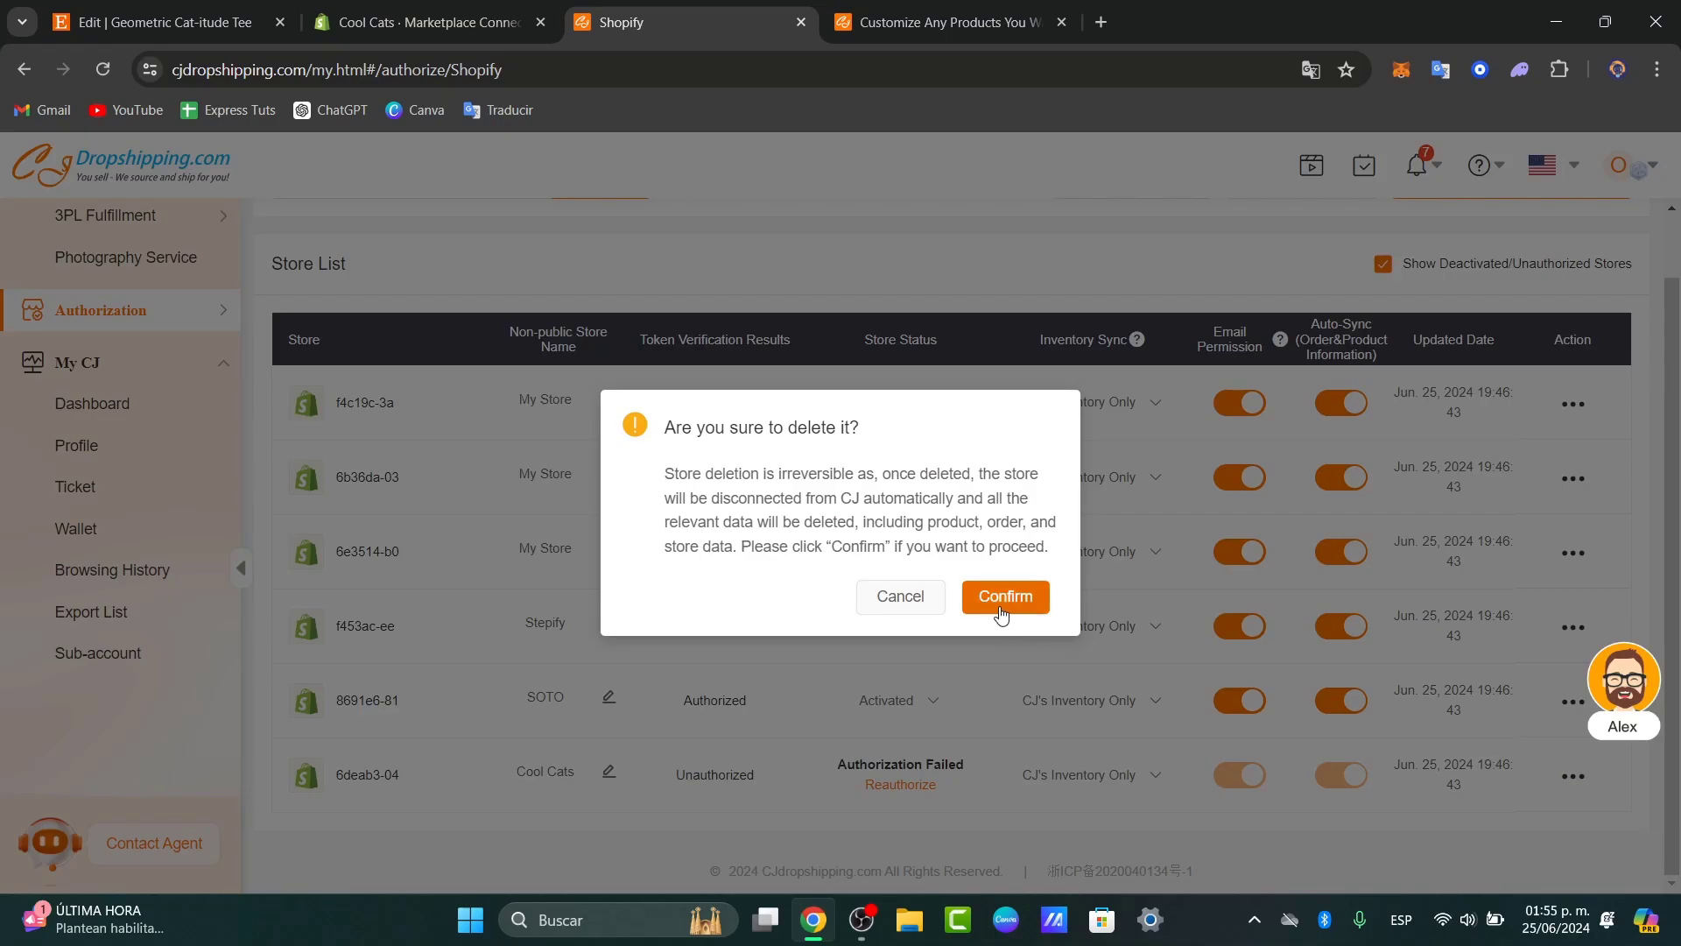
click(1000, 597)
click(349, 12)
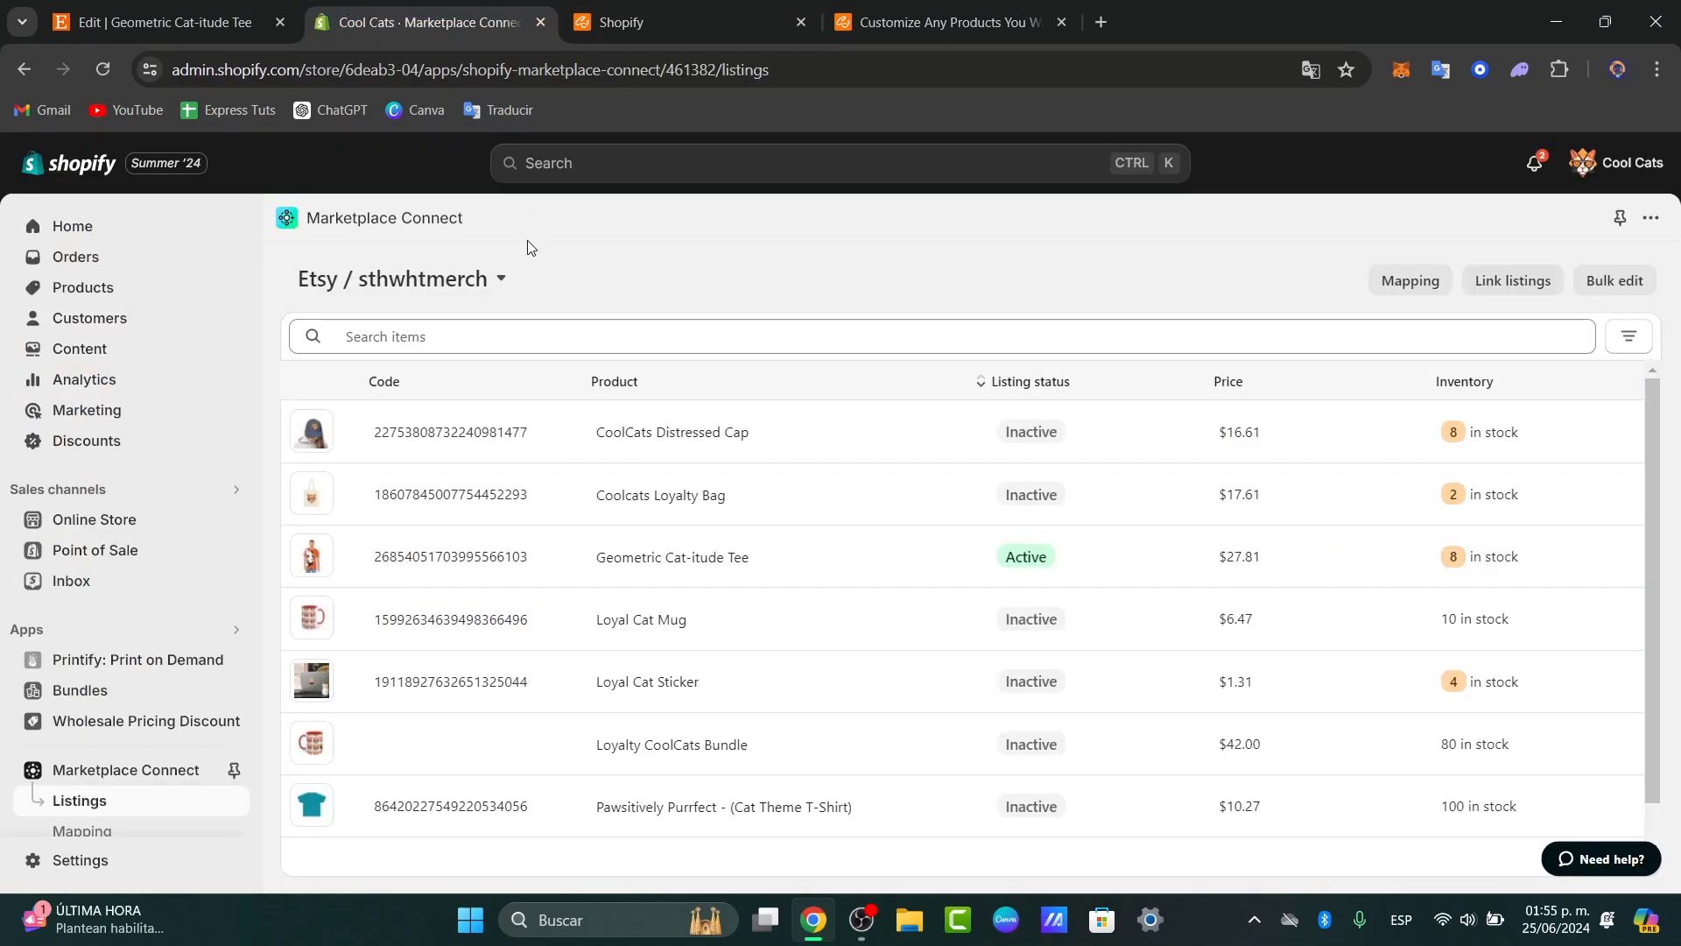
- Go to the Cool Cats Shopify home dashboard and select store ID 6deab3-04 in the address
click(161, 236)
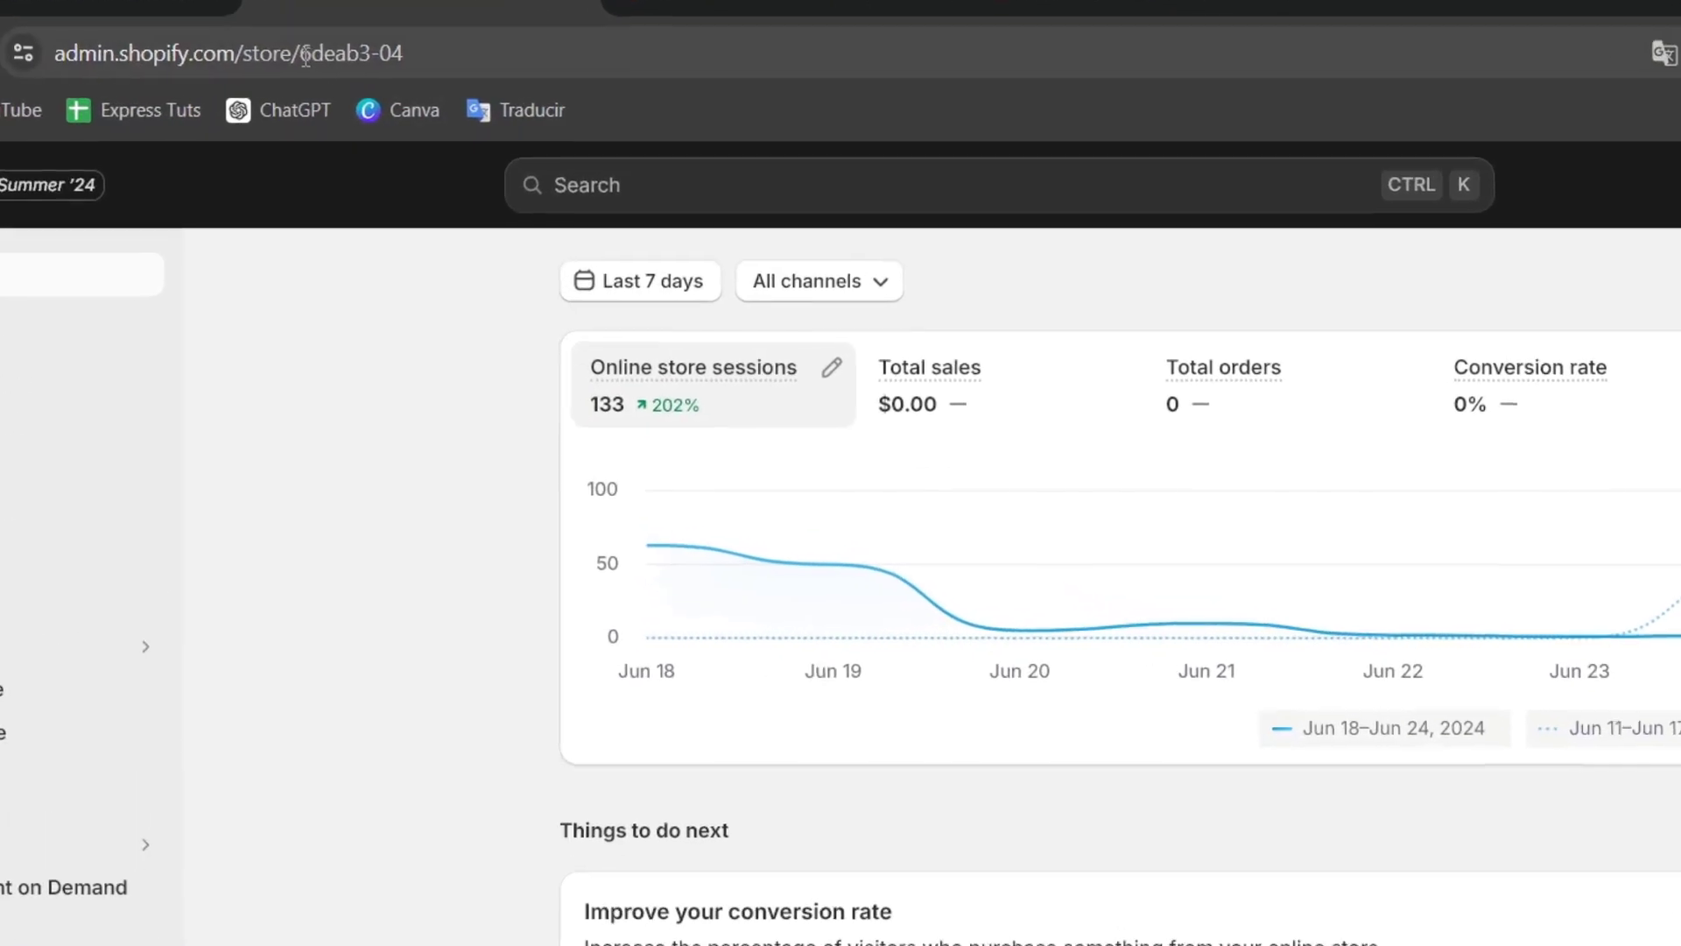
click(347, 71)
click(298, 54)
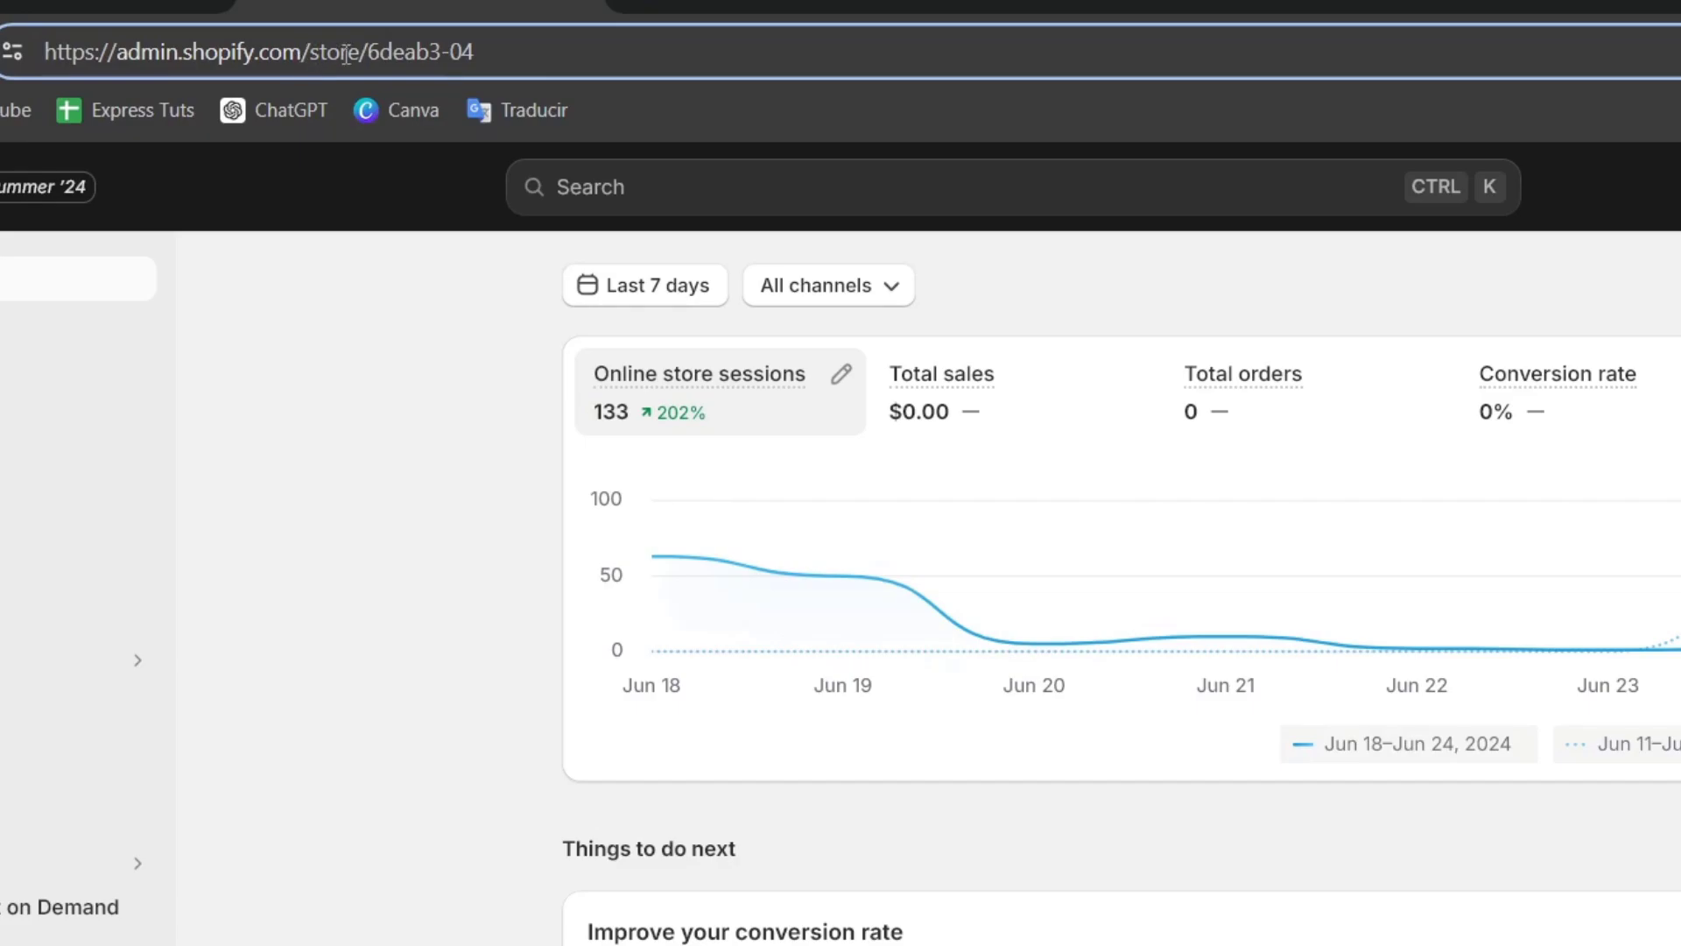
drag(359, 55, 494, 54)
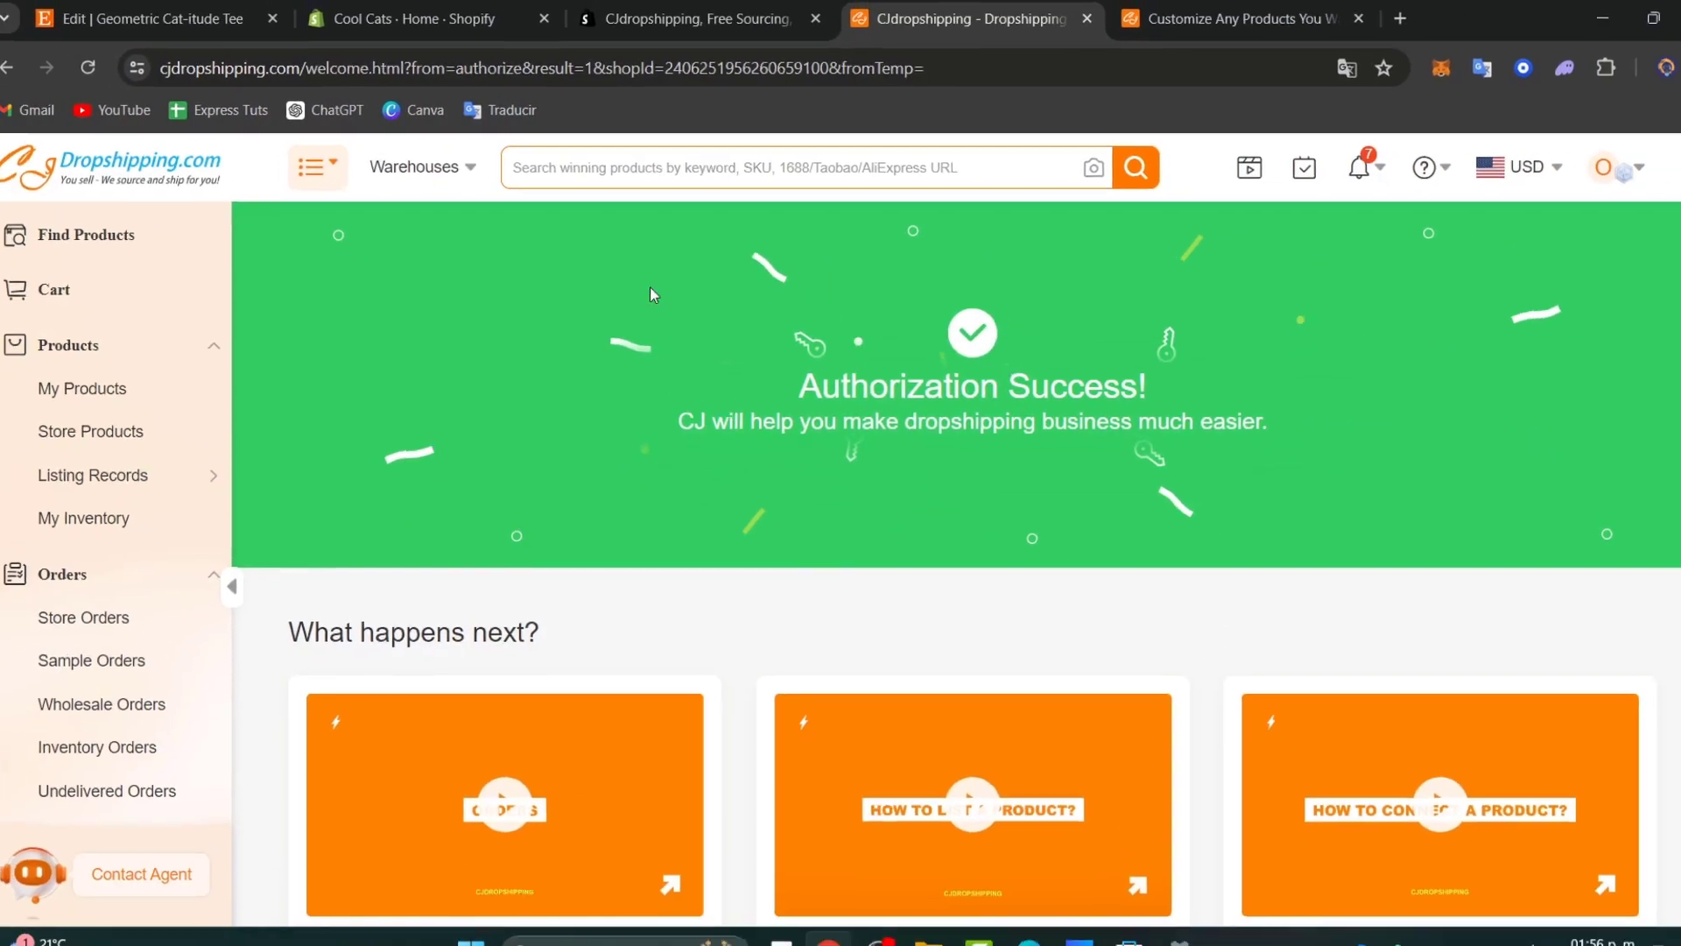
- Close the CJ Shopify App Store page and bring up the connected Shopify stores list
click(734, 11)
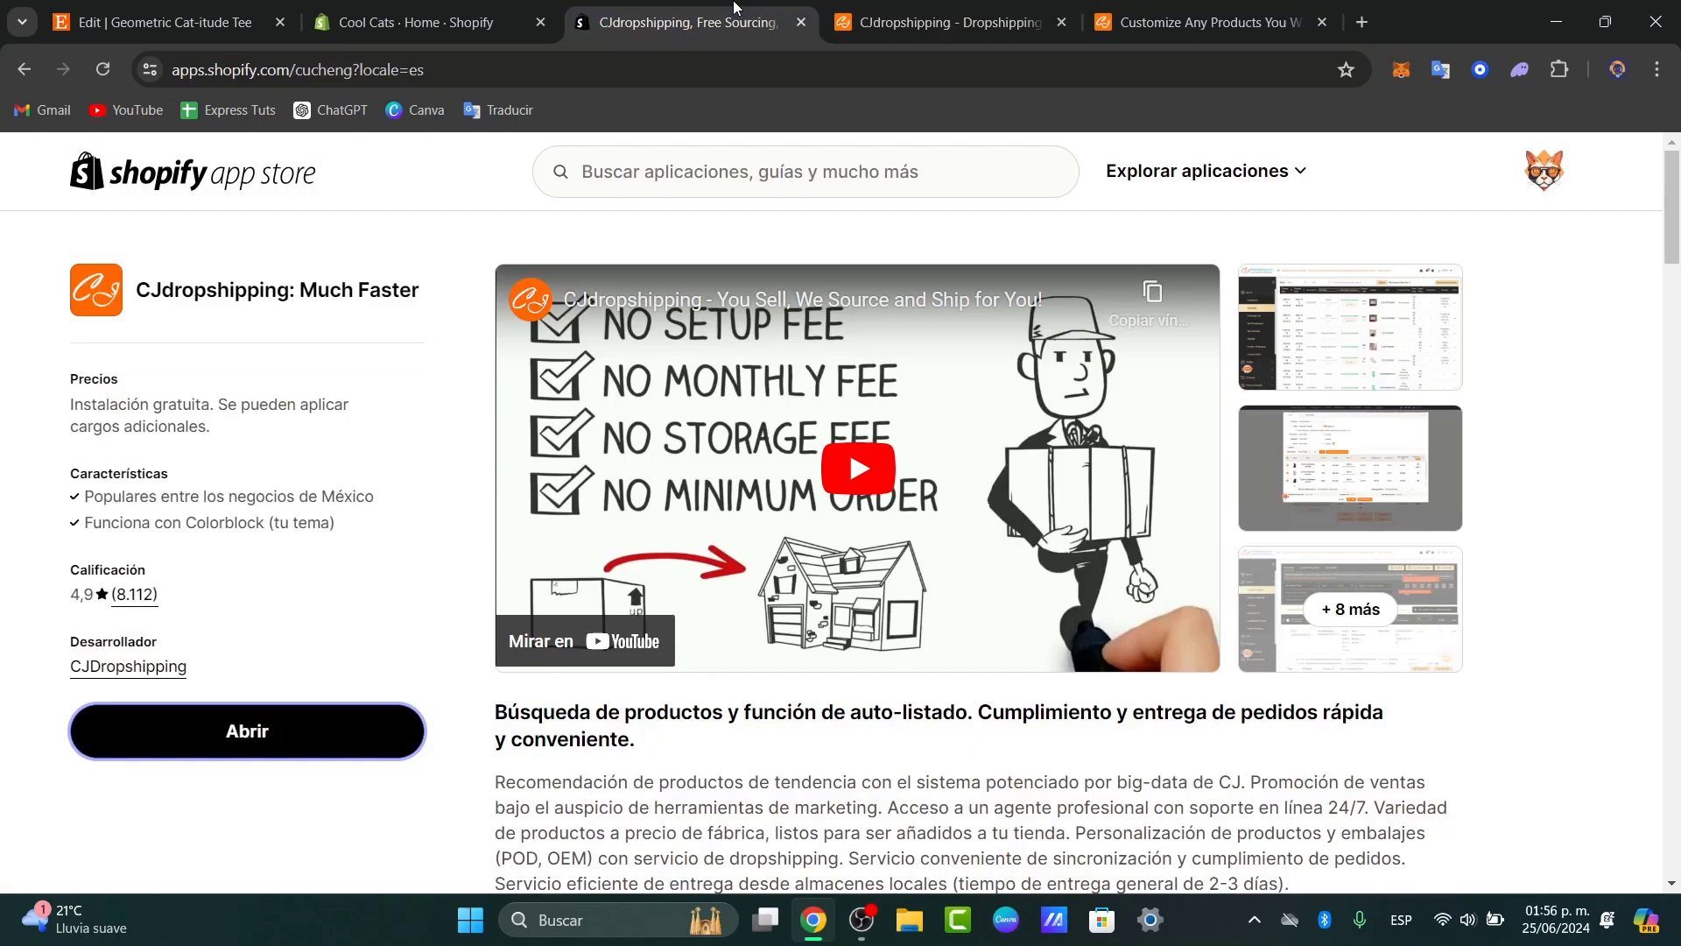
click(802, 29)
scroll(175, 613, down, 5)
mouse_move(175, 327)
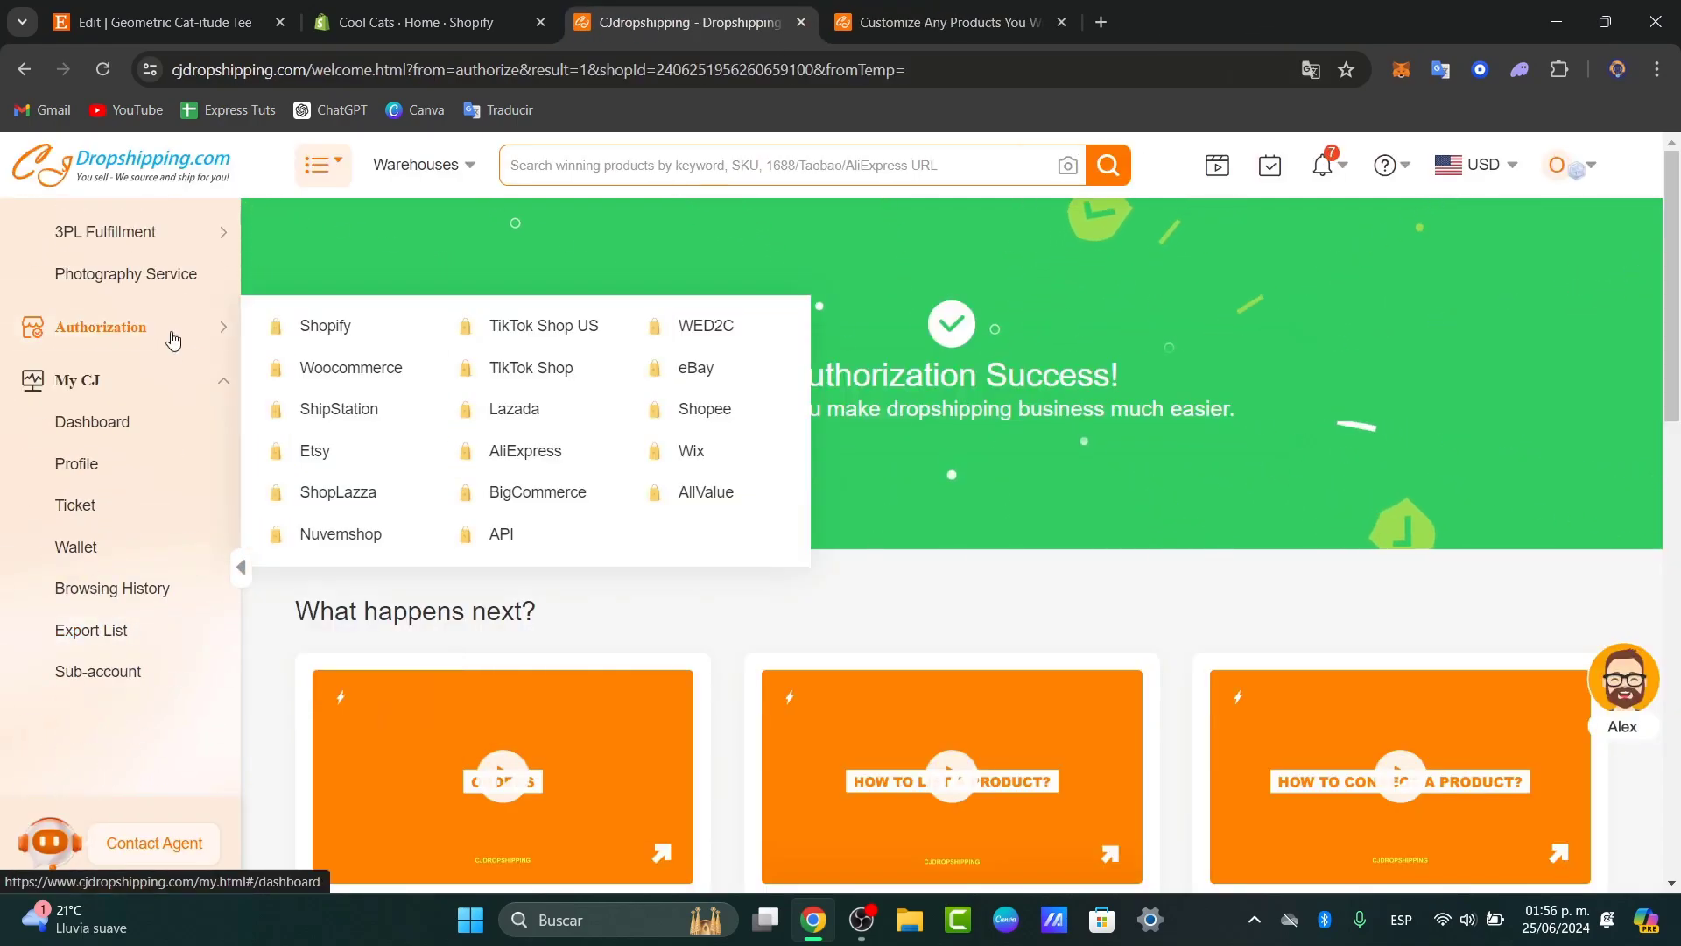
click(289, 326)
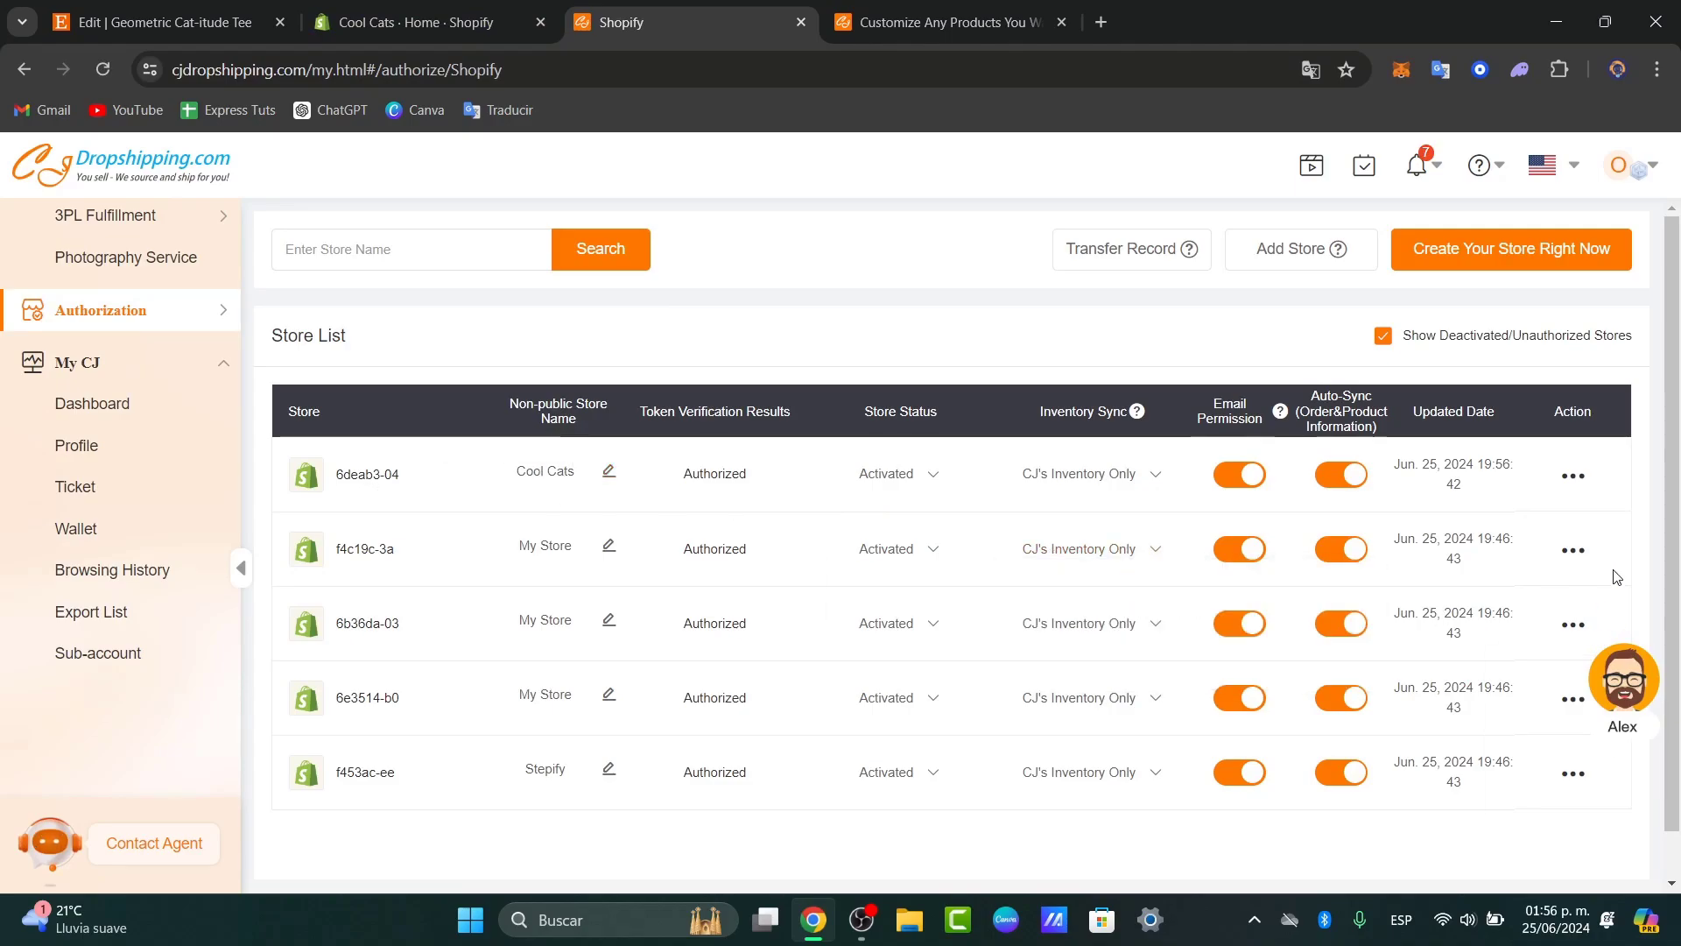
- Delete the f4c19c-3a and Stepify stores from the Shopify store list
click(1533, 734)
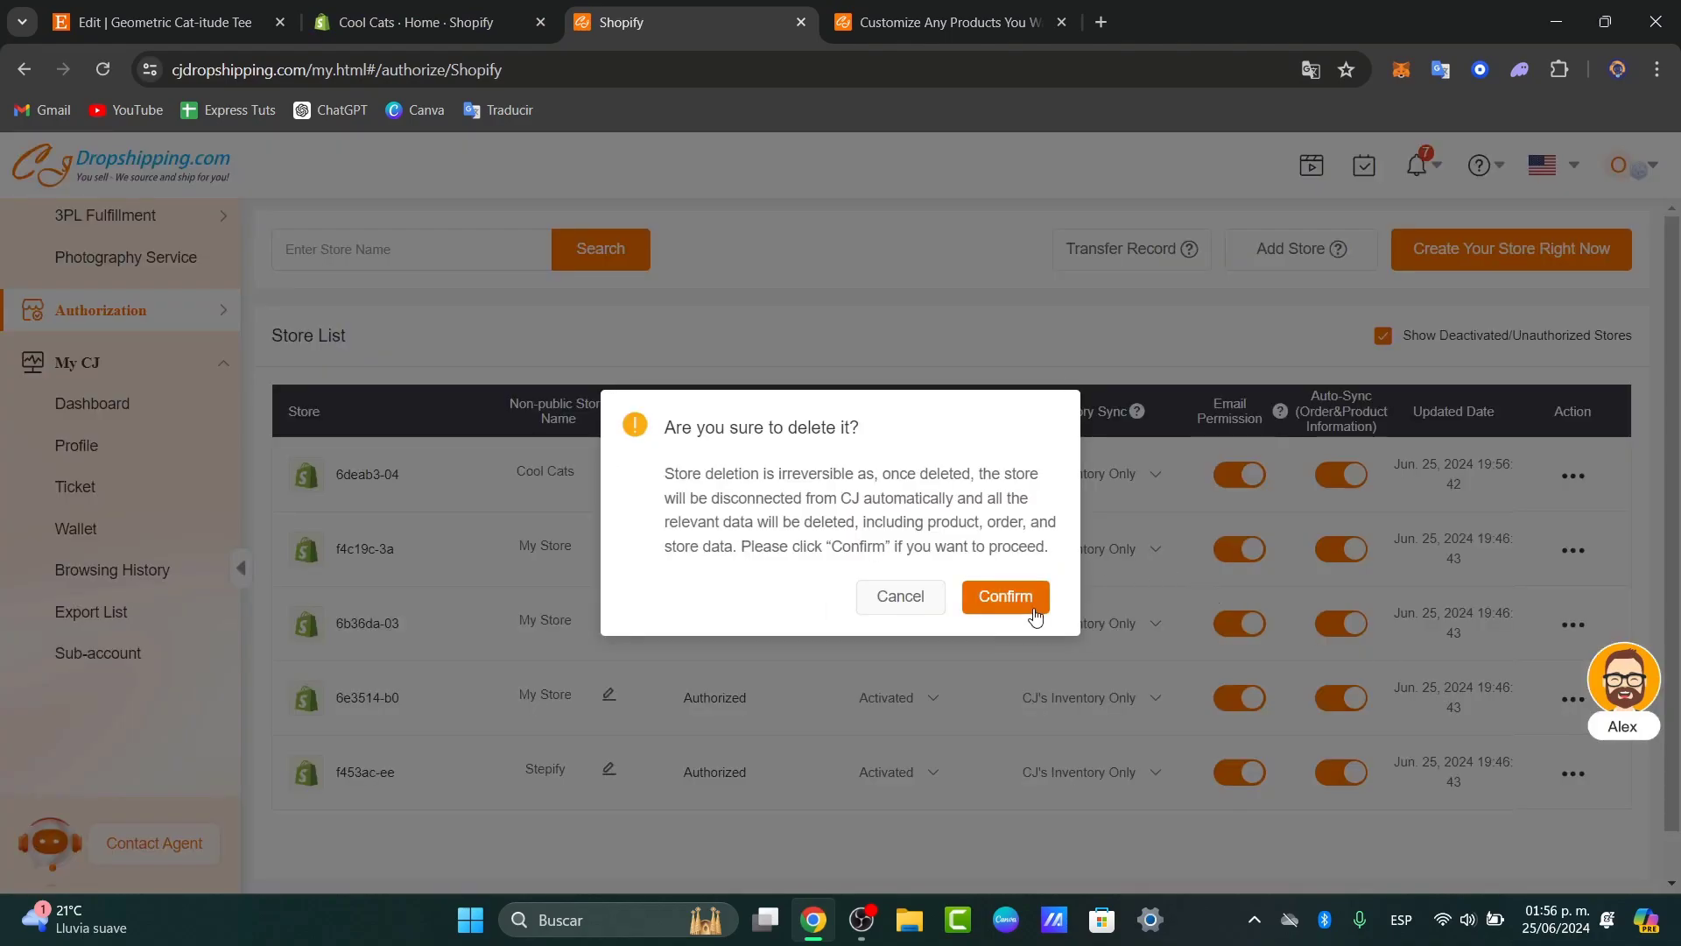
click(1034, 614)
mouse_move(1035, 615)
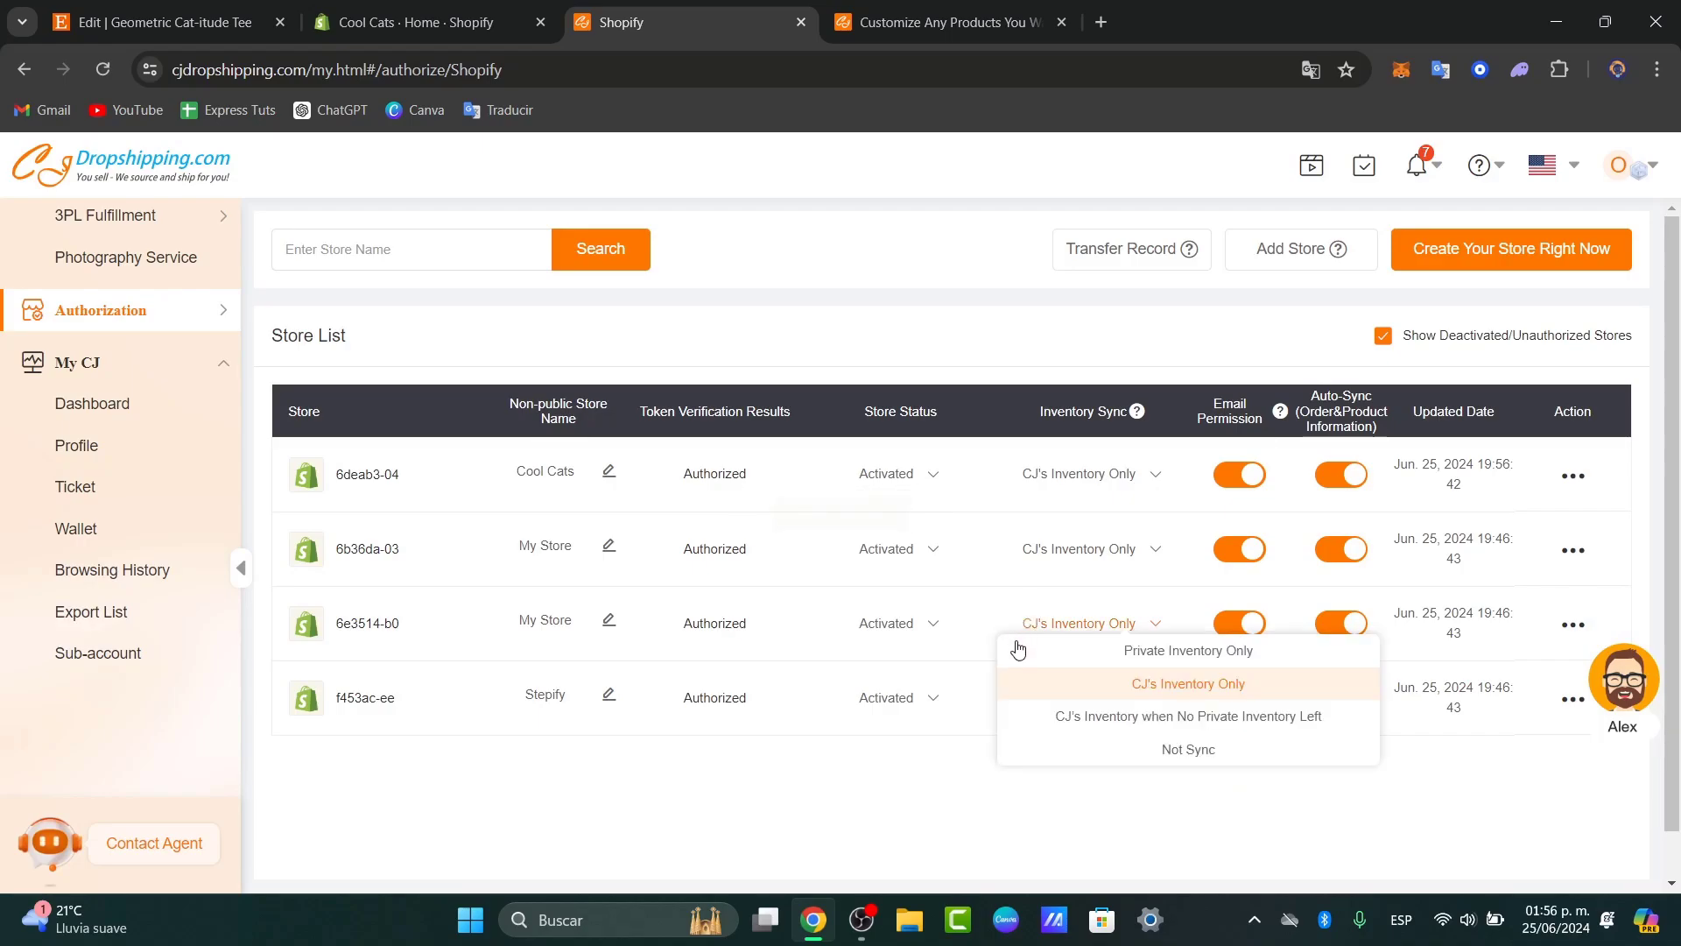
mouse_move(912, 547)
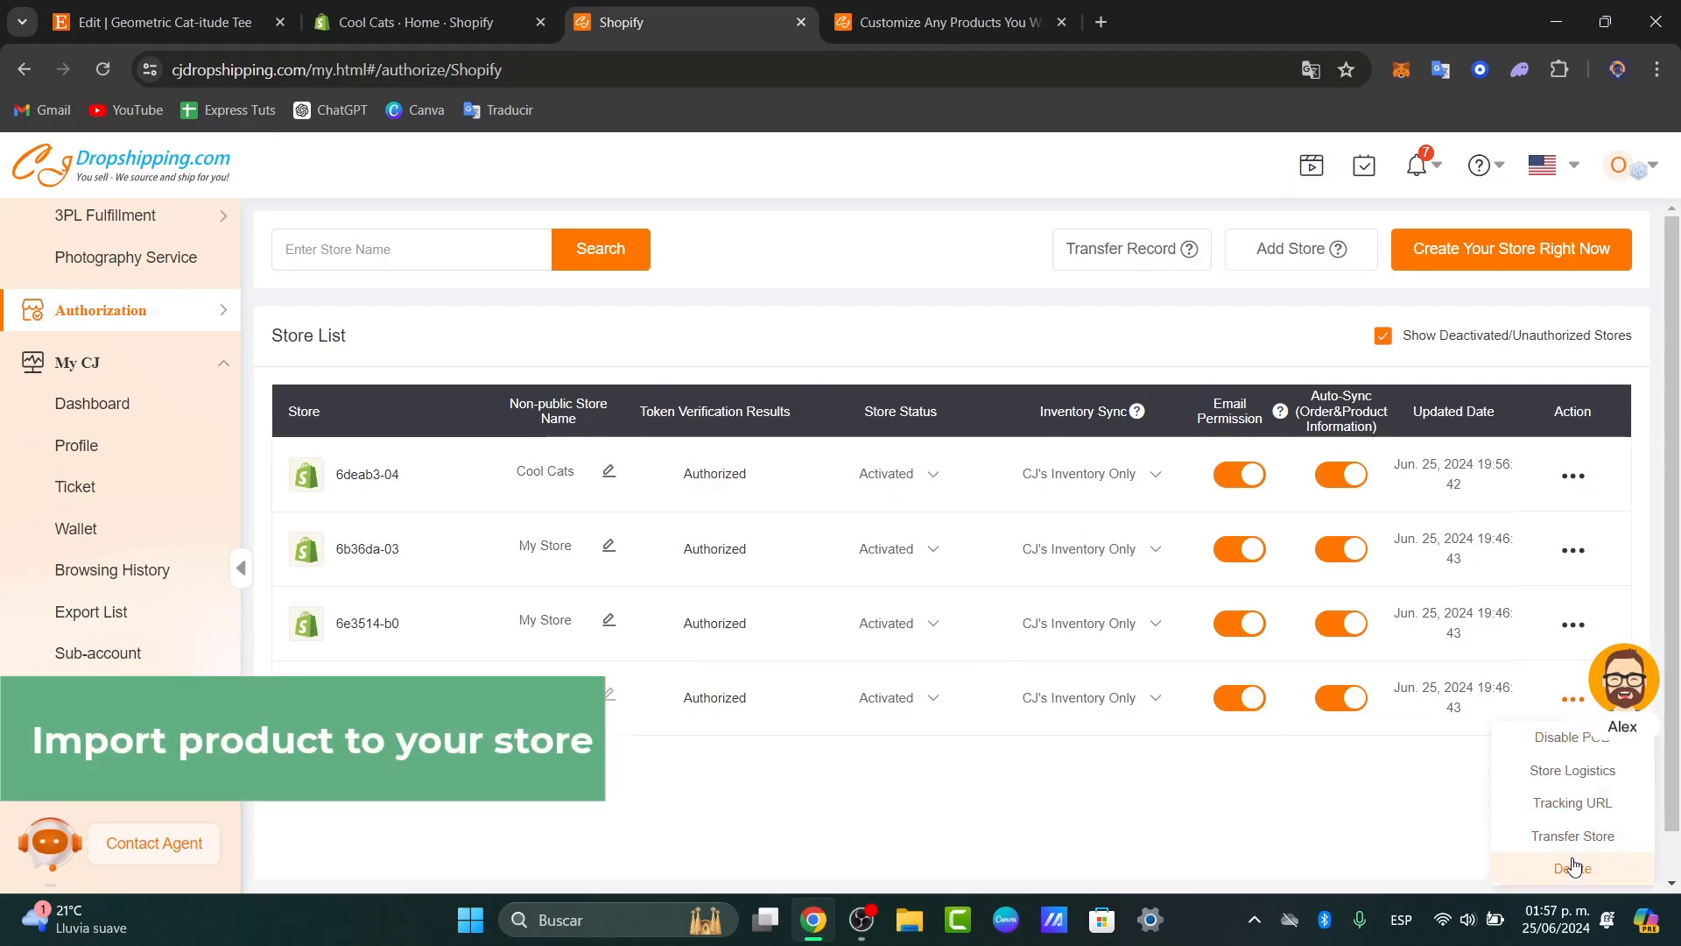
click(1524, 867)
click(1025, 599)
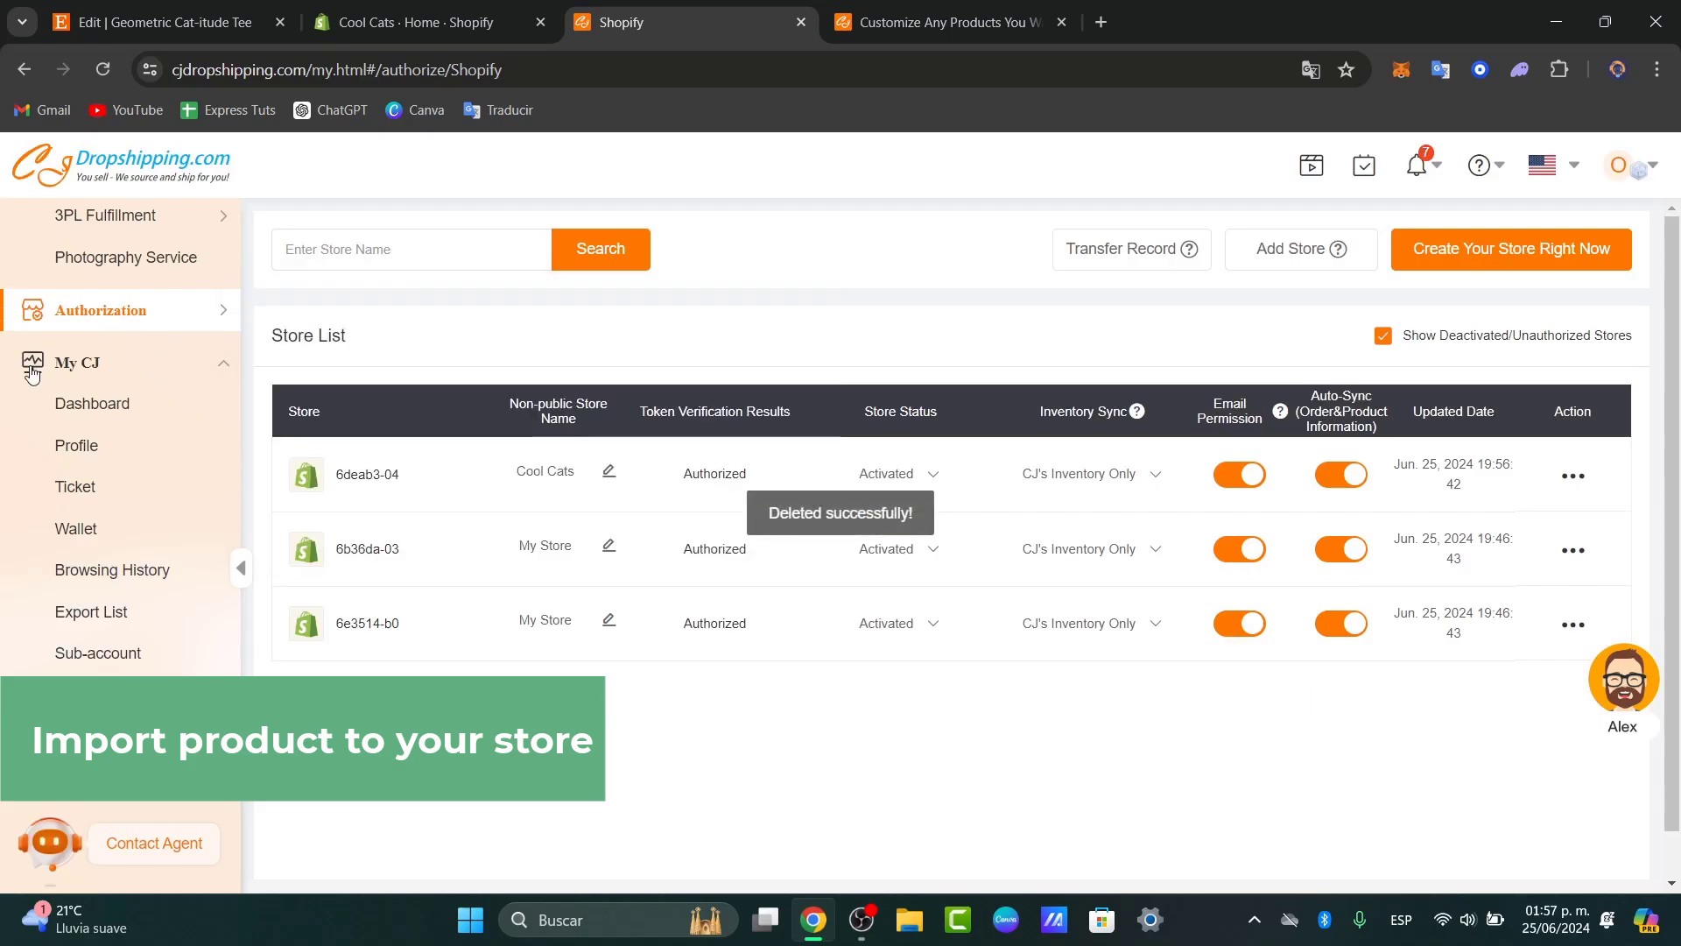
scroll(109, 555, up, 10)
scroll(108, 556, up, 4)
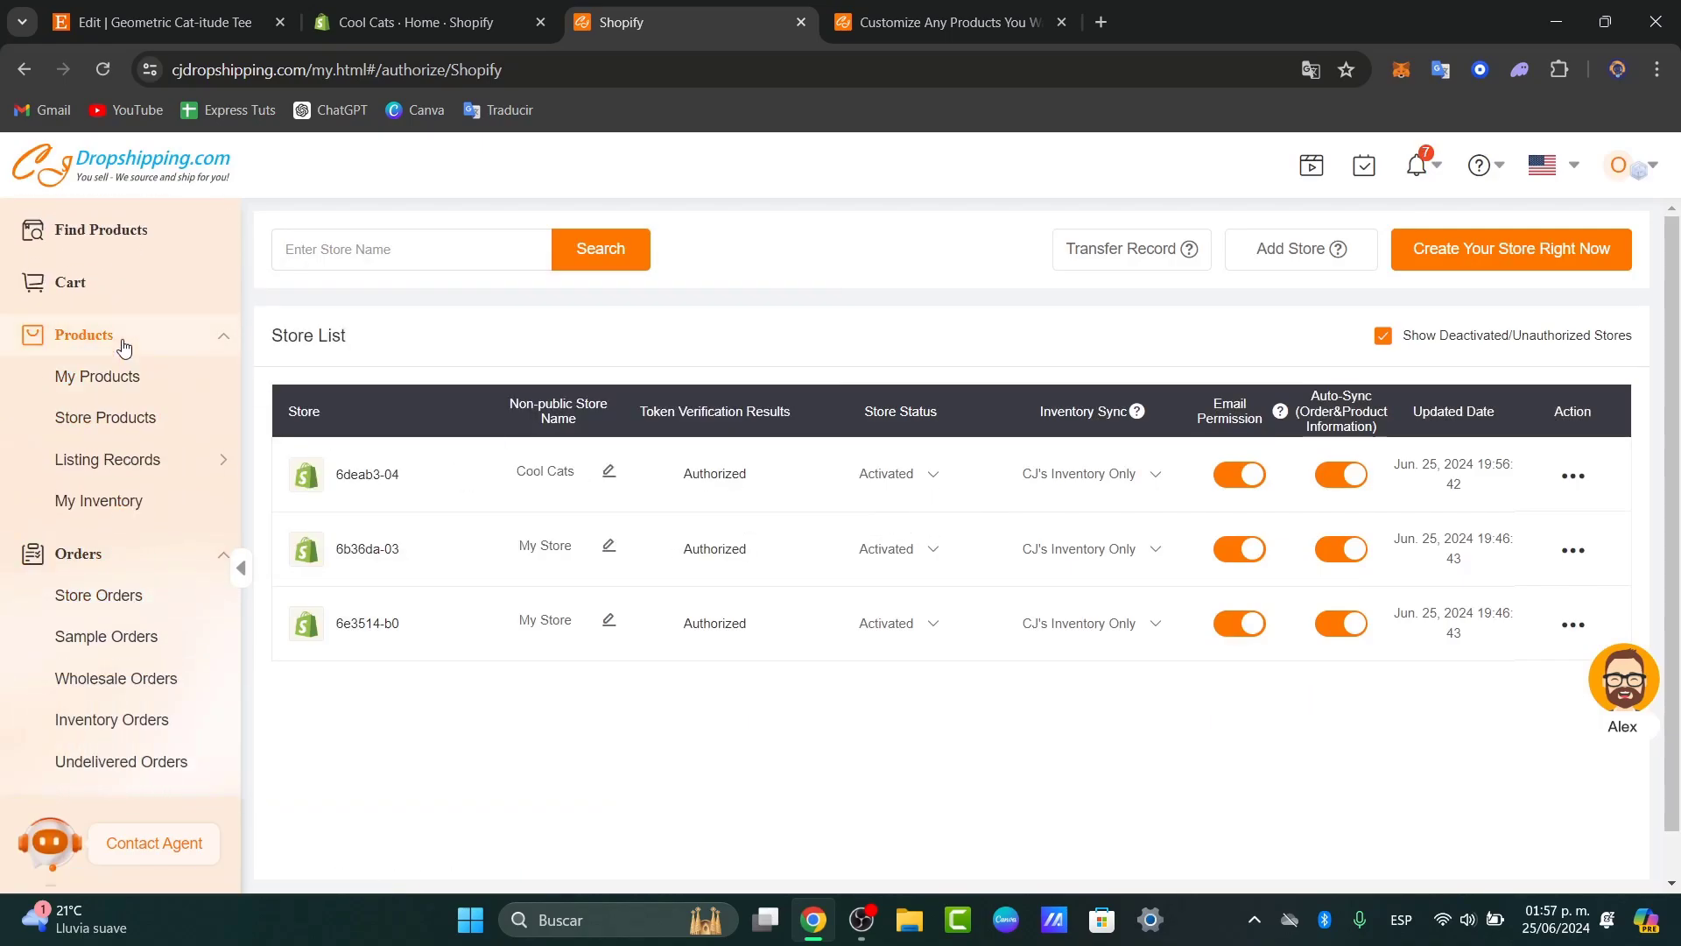
- Open My Products and locate the Fashion New Leather Casual Men sneaker at $4.06
click(140, 392)
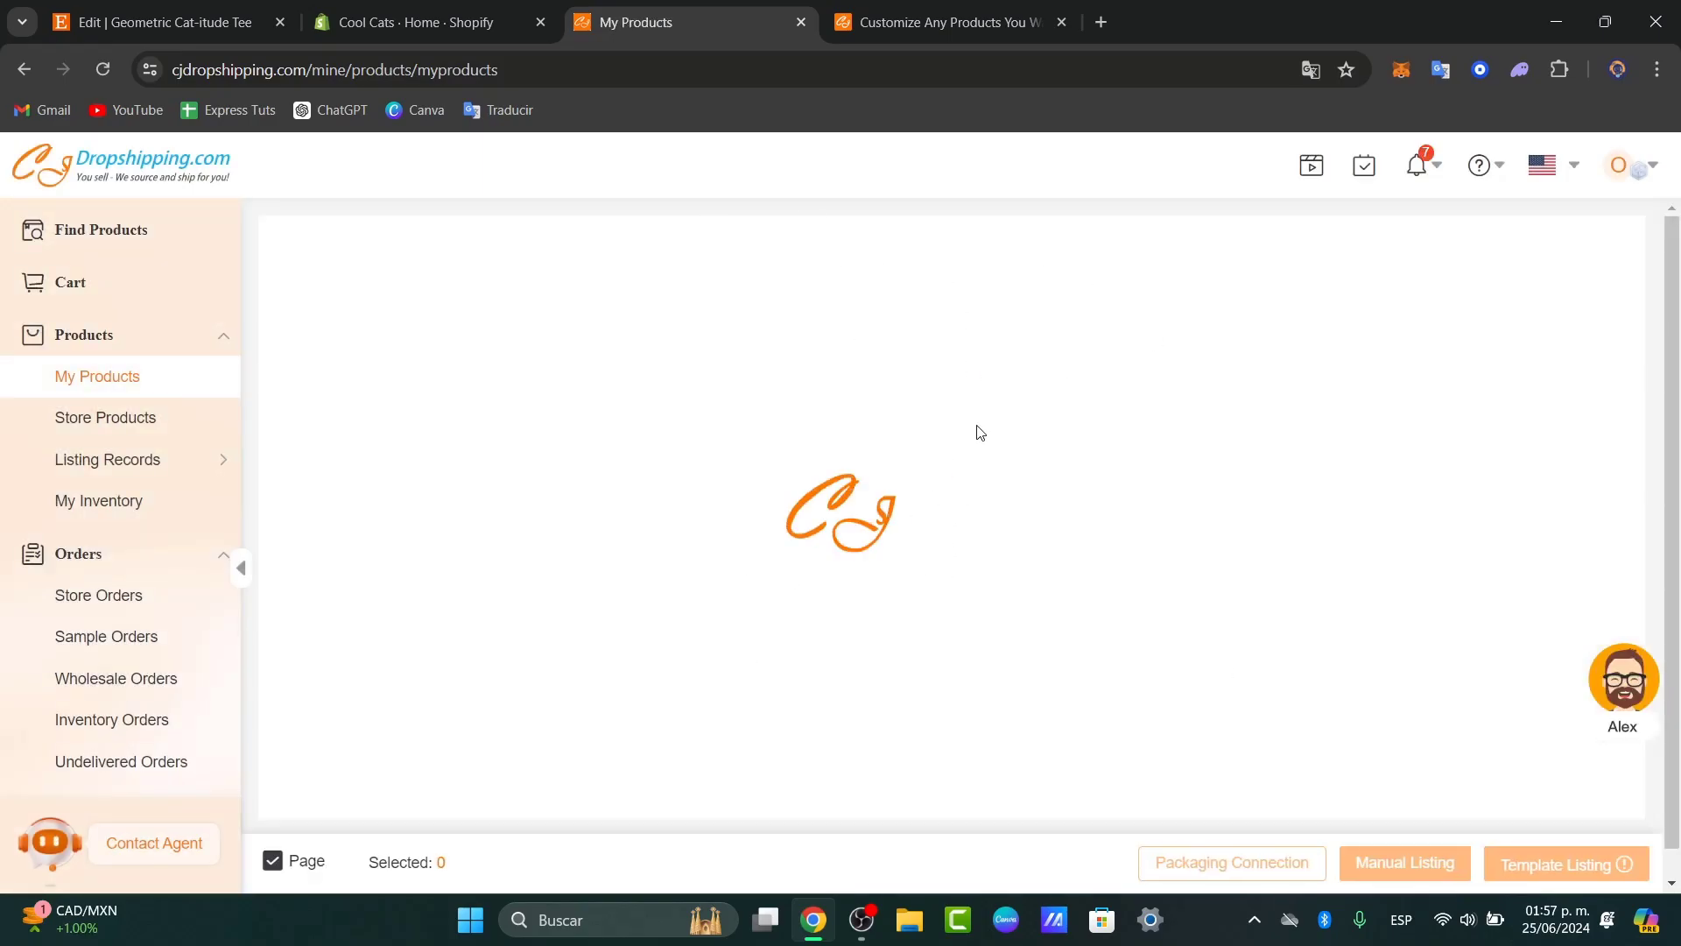
scroll(967, 572, down, 5)
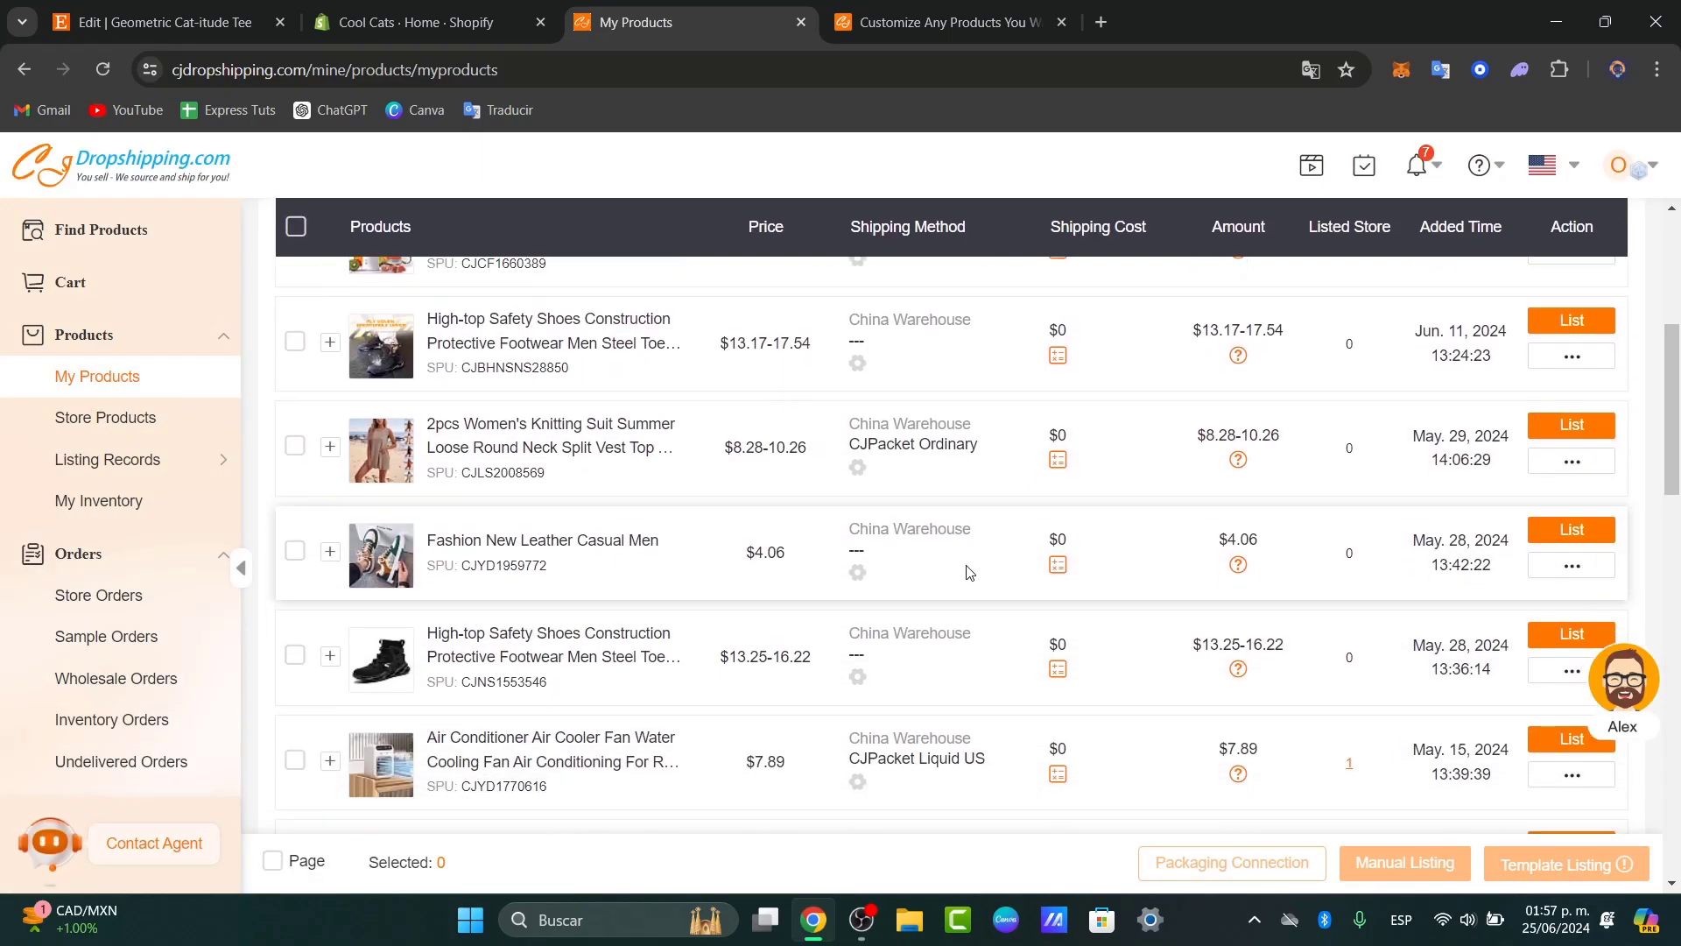
scroll(967, 572, down, 1)
scroll(967, 572, down, 1)
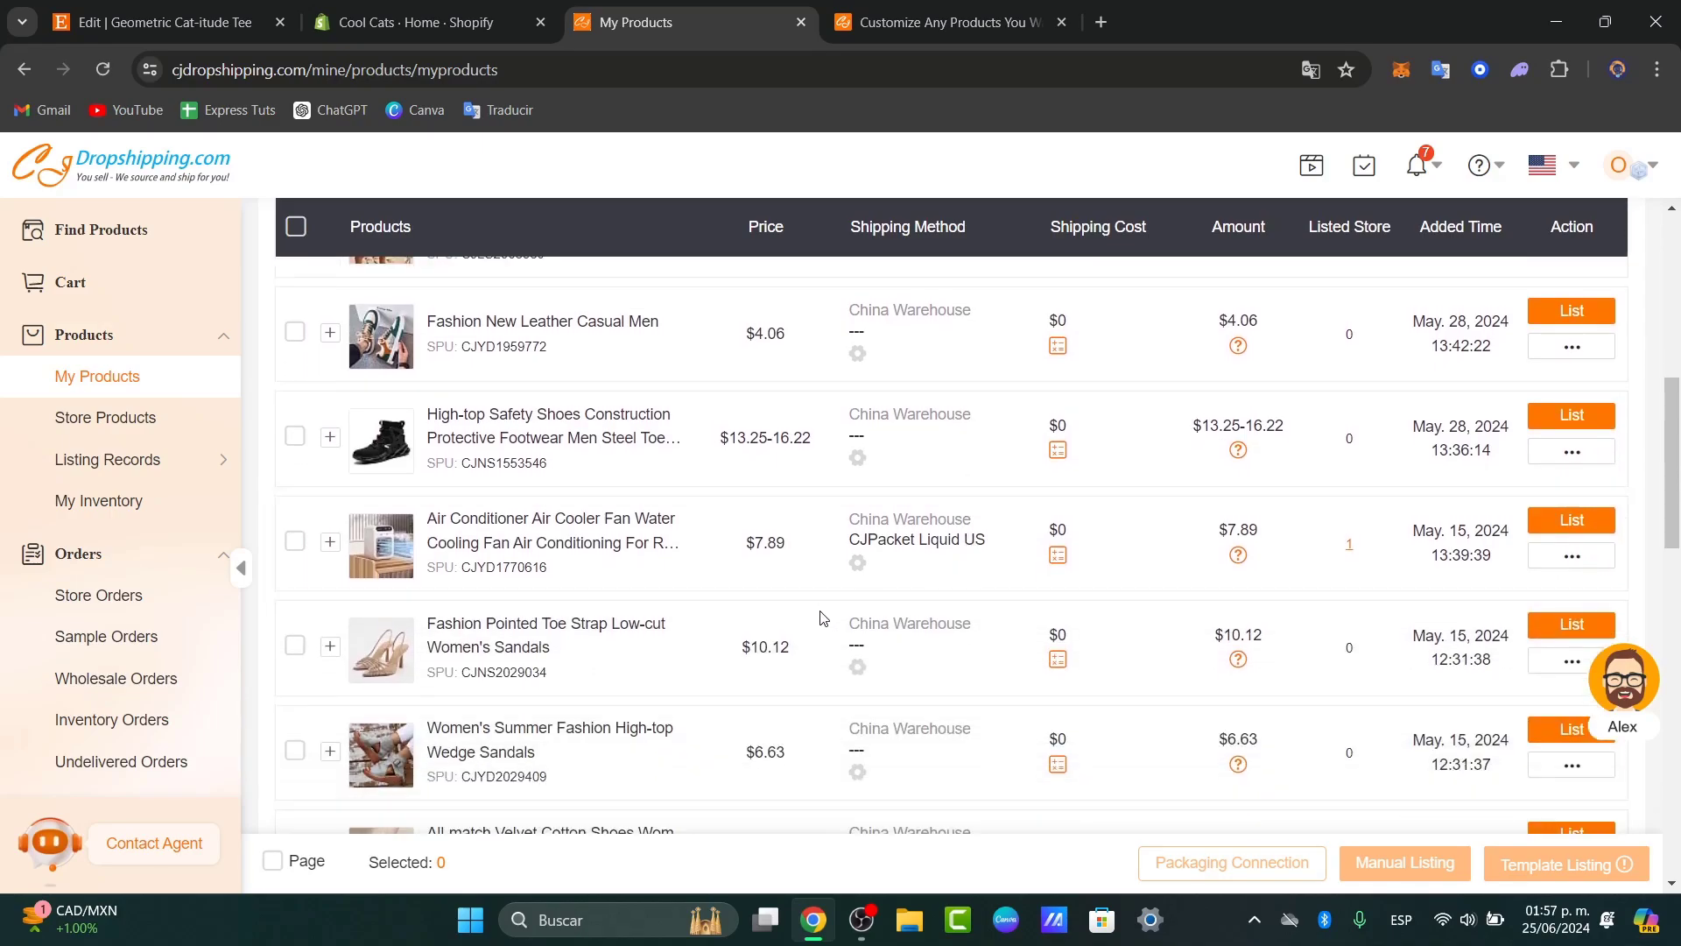
click(483, 7)
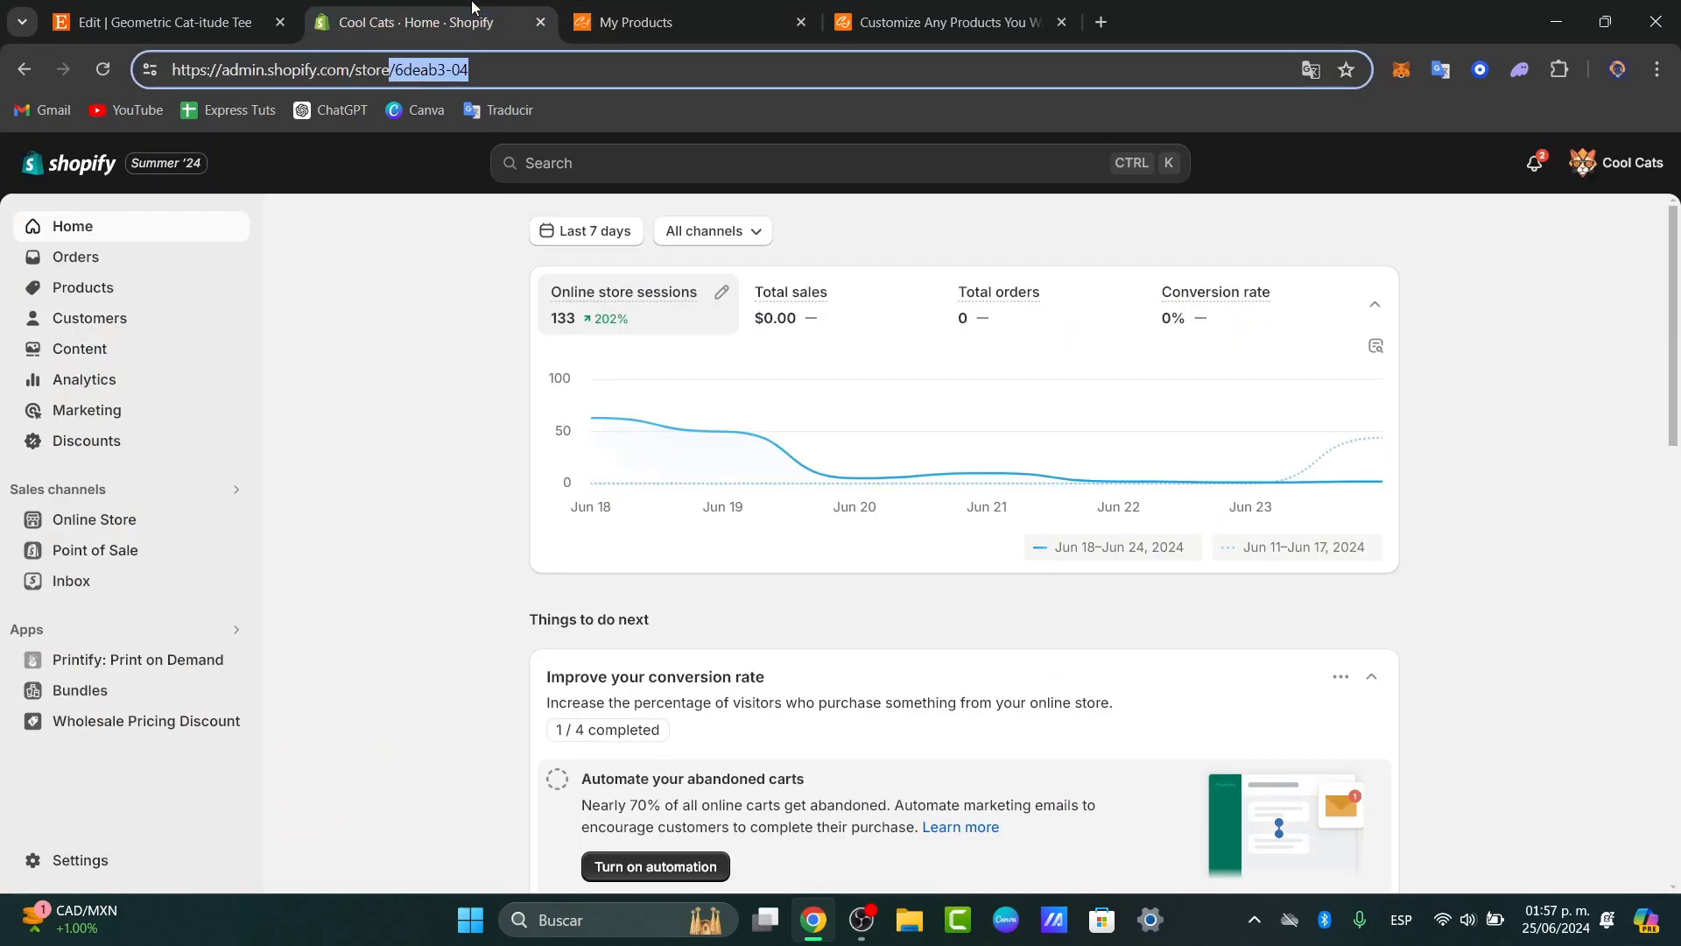
click(759, 7)
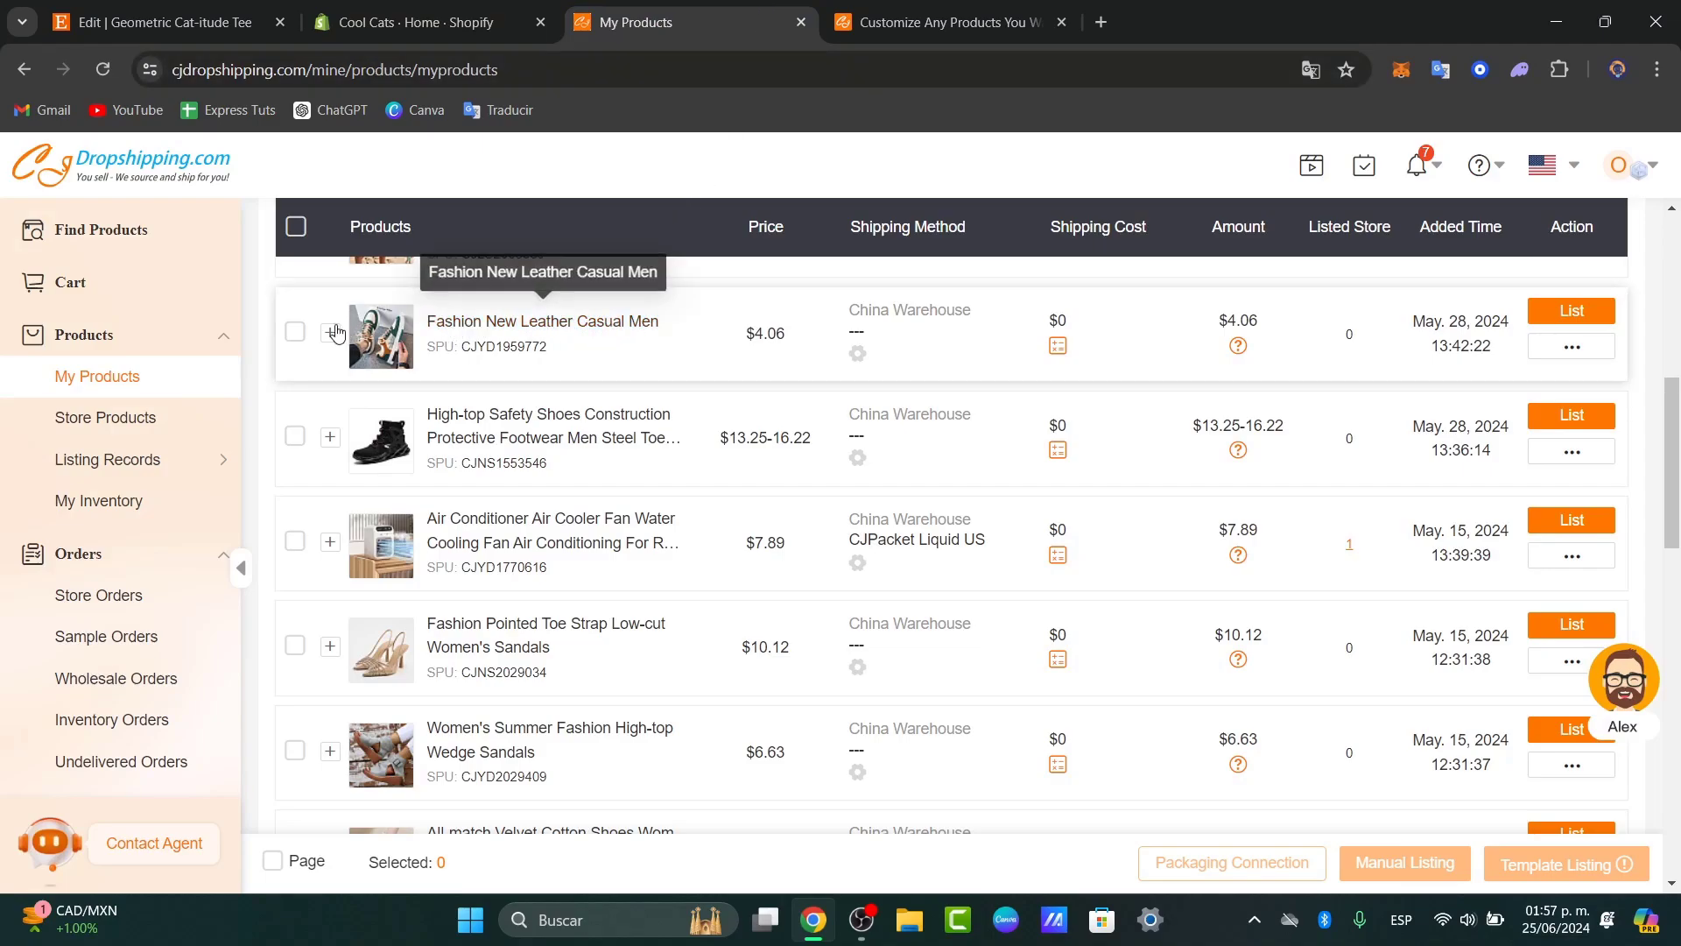
mouse_move(728, 354)
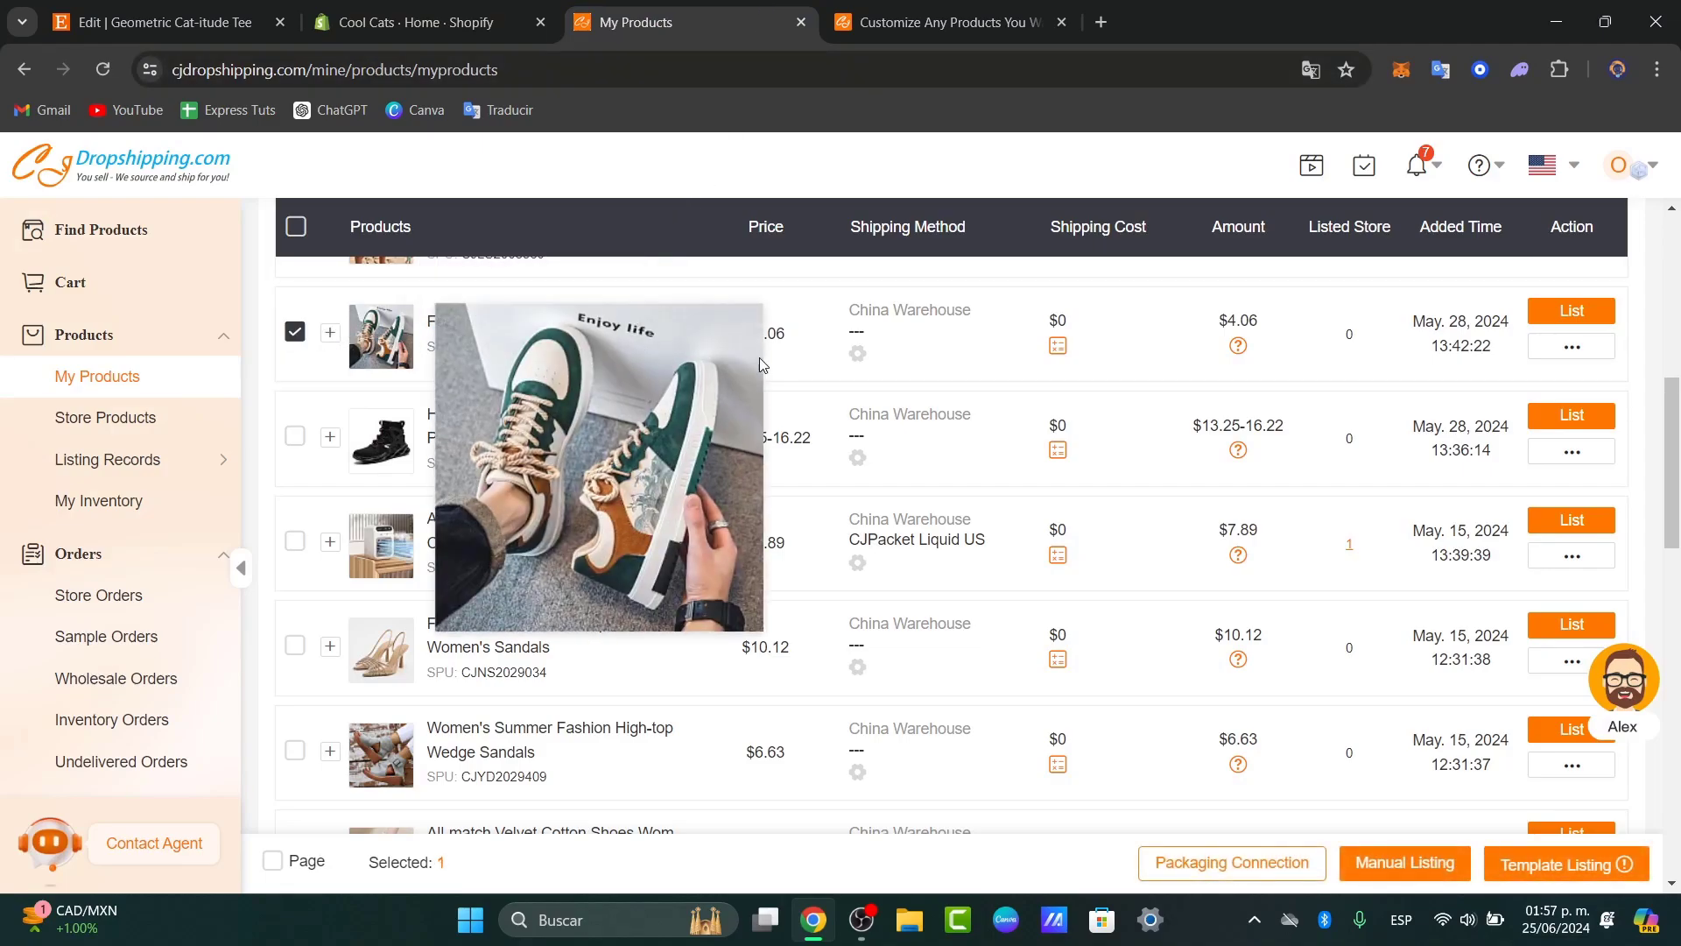
- Start listing the leather sneaker with Cool Cats as the destination store
click(1576, 317)
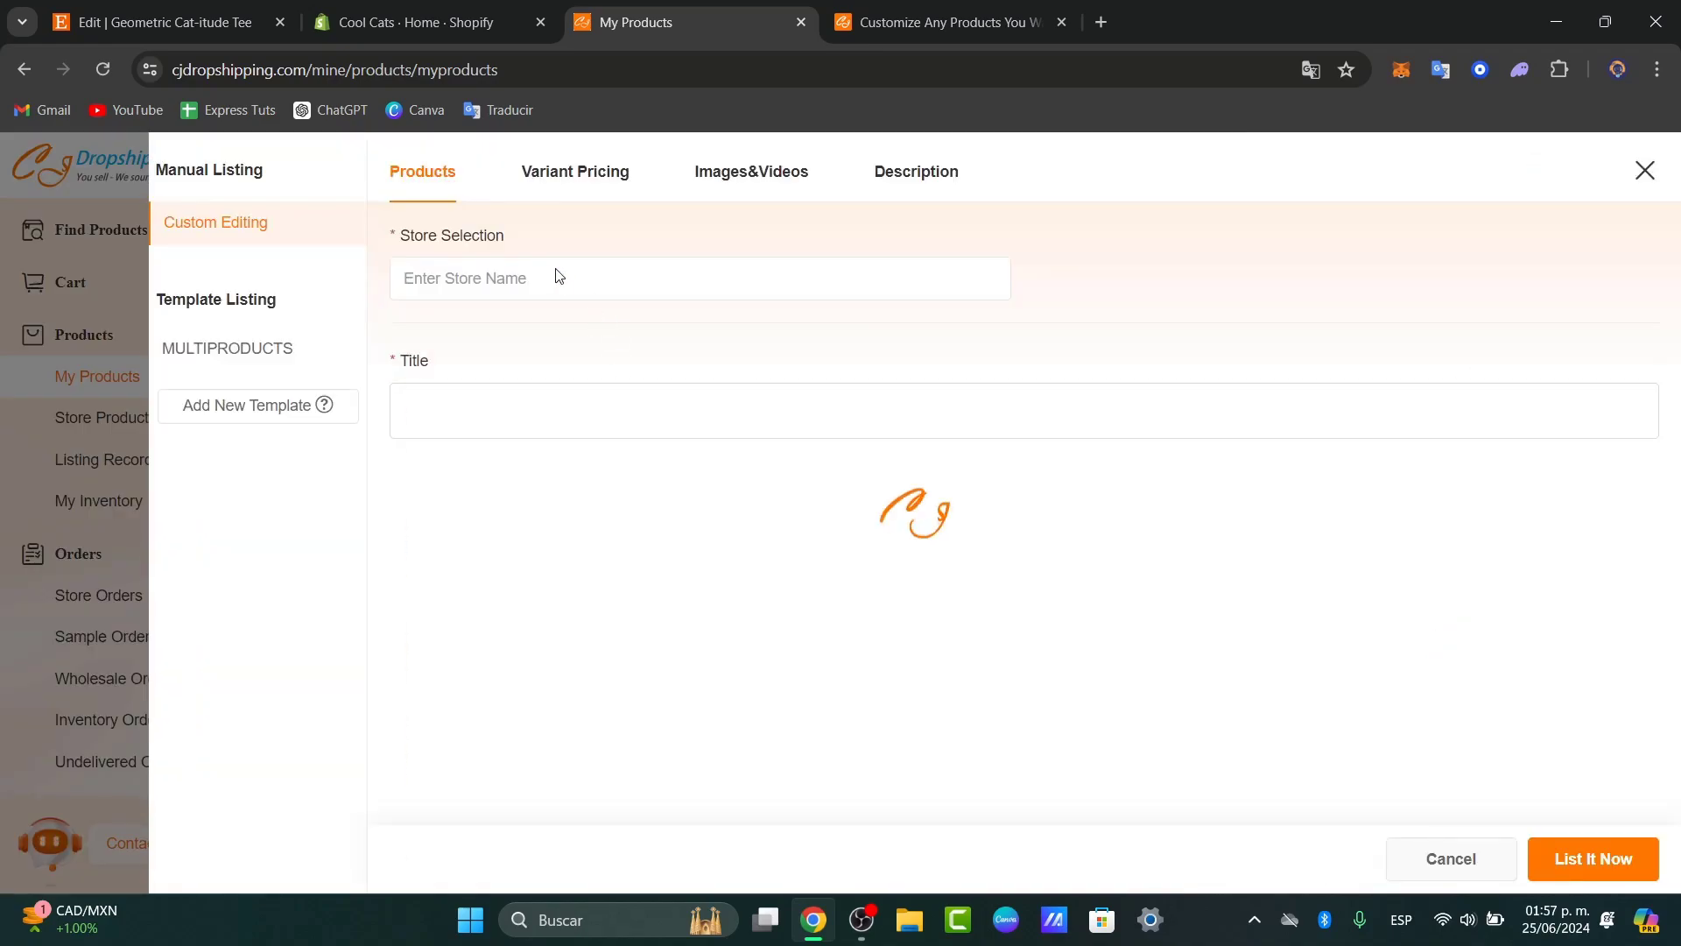
click(539, 294)
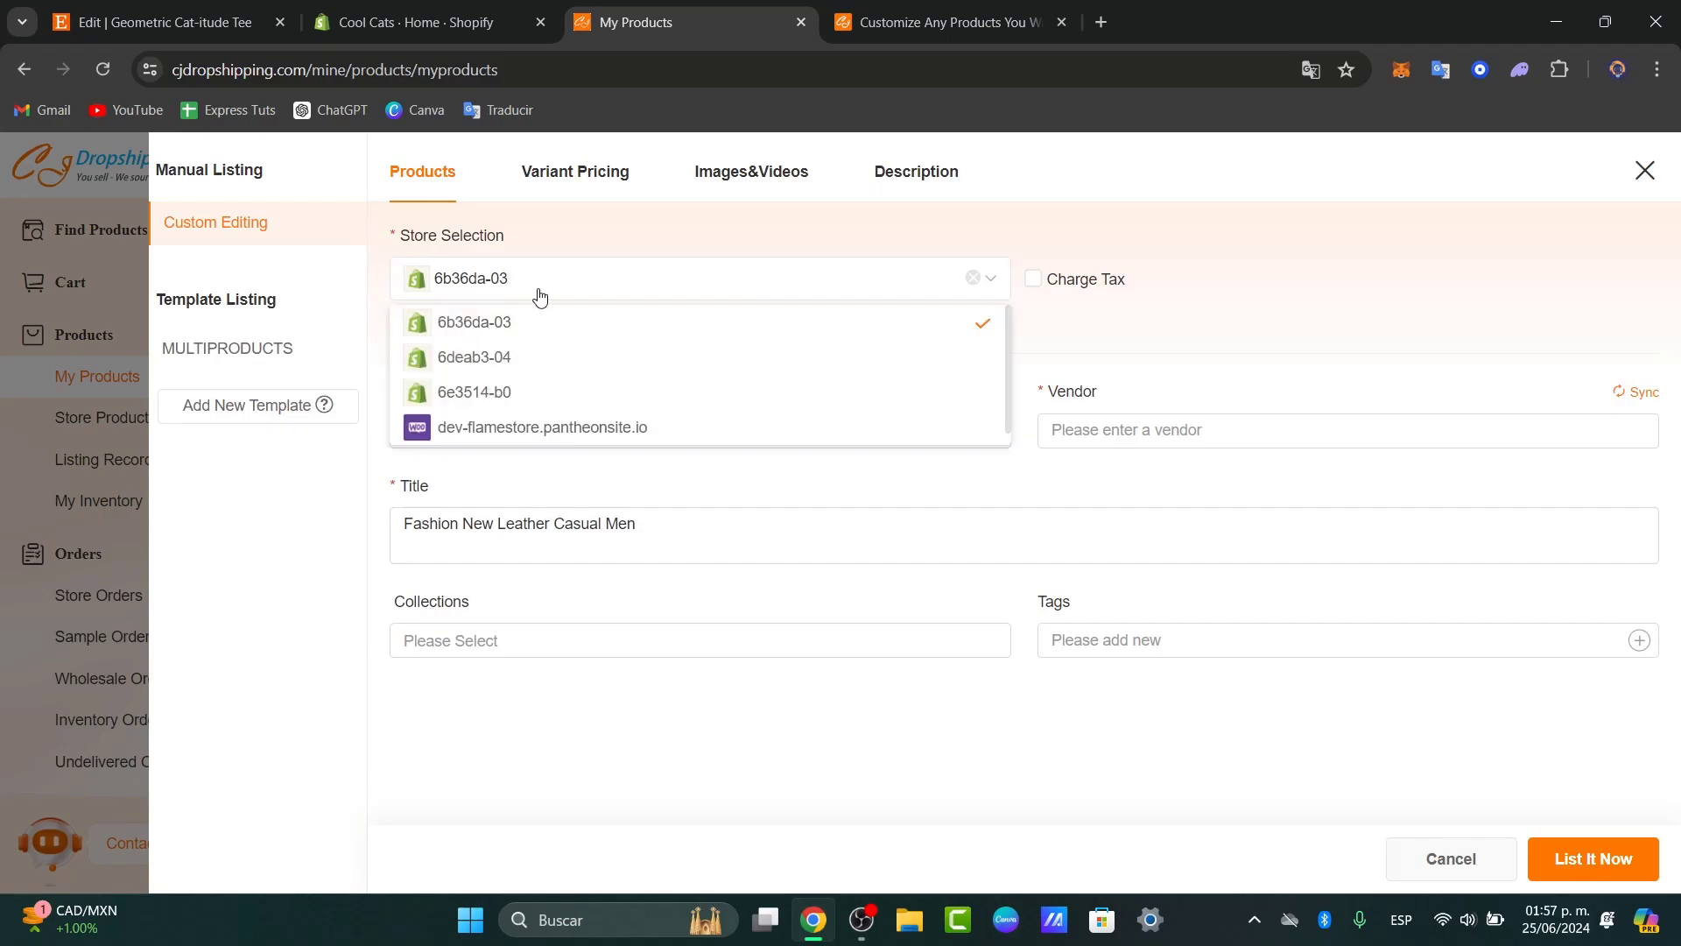
click(537, 359)
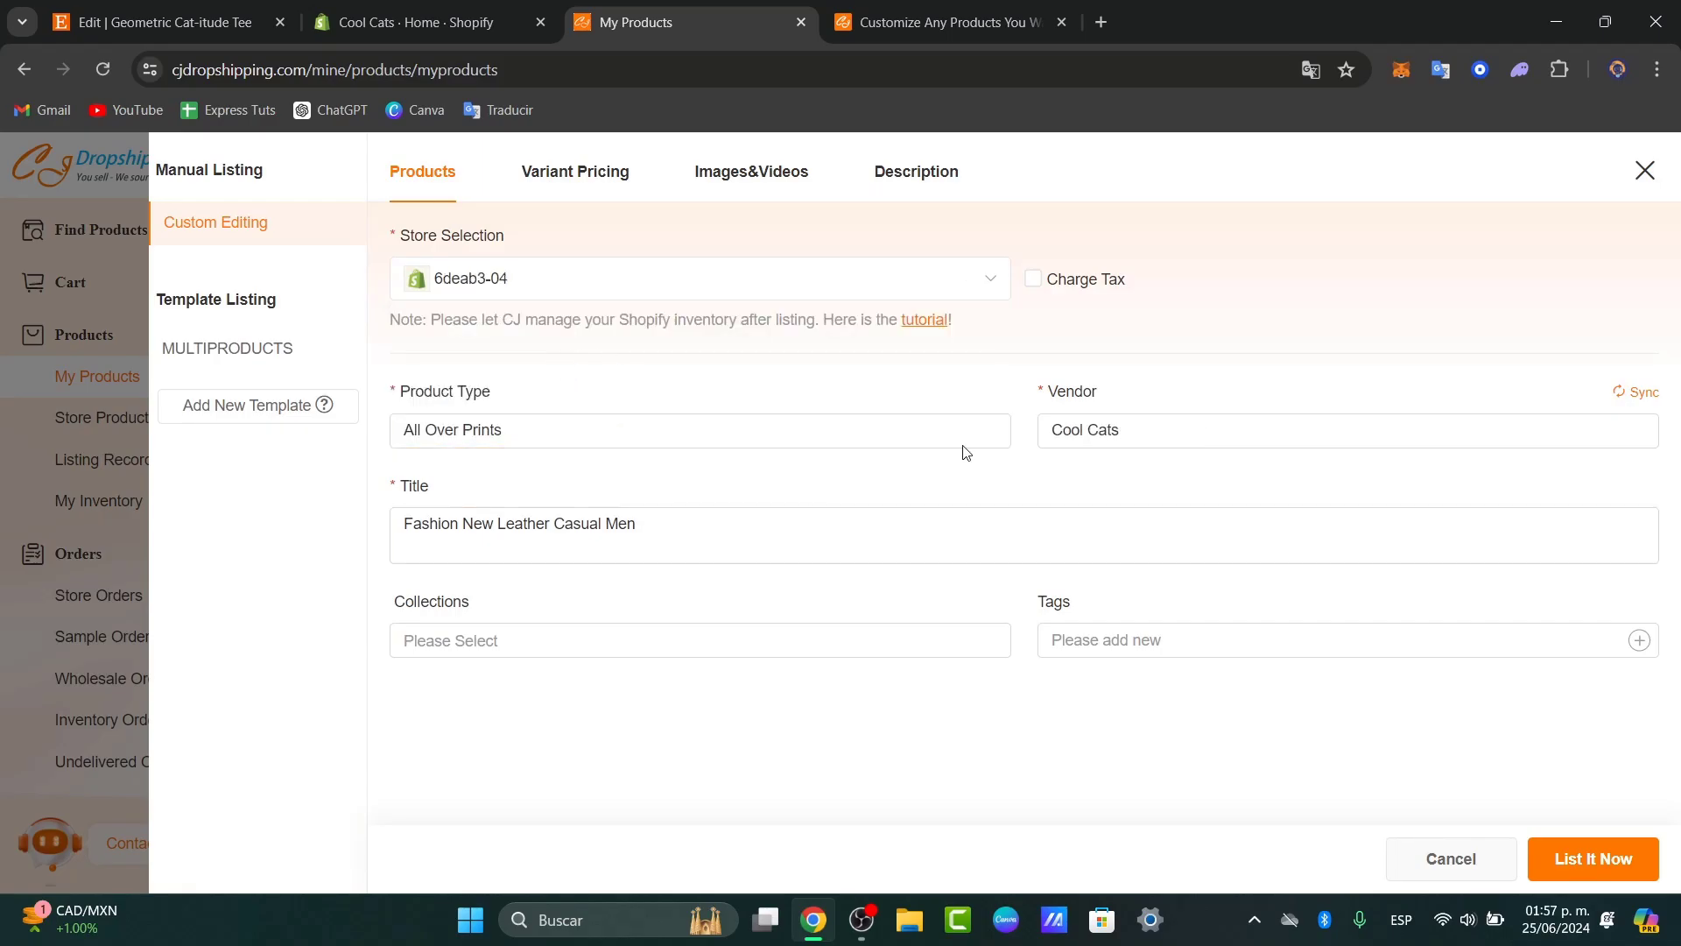
- Create a new Sneakers collection and assign the sneaker to it
click(627, 640)
scroll(630, 746, down, 1)
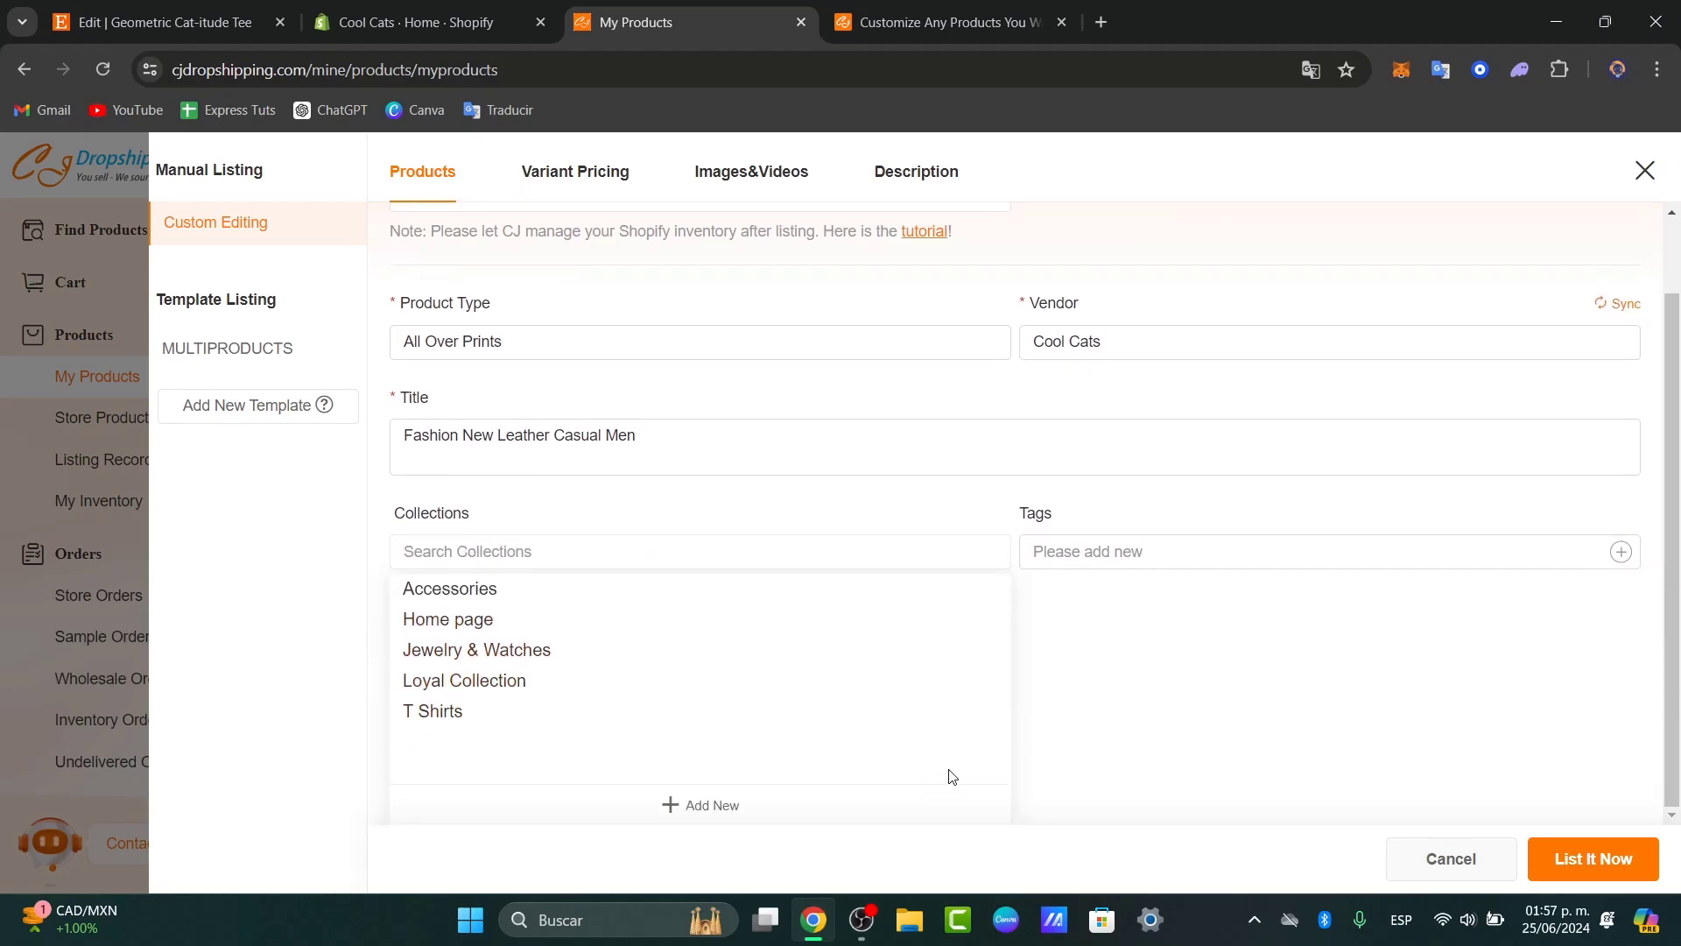
click(752, 808)
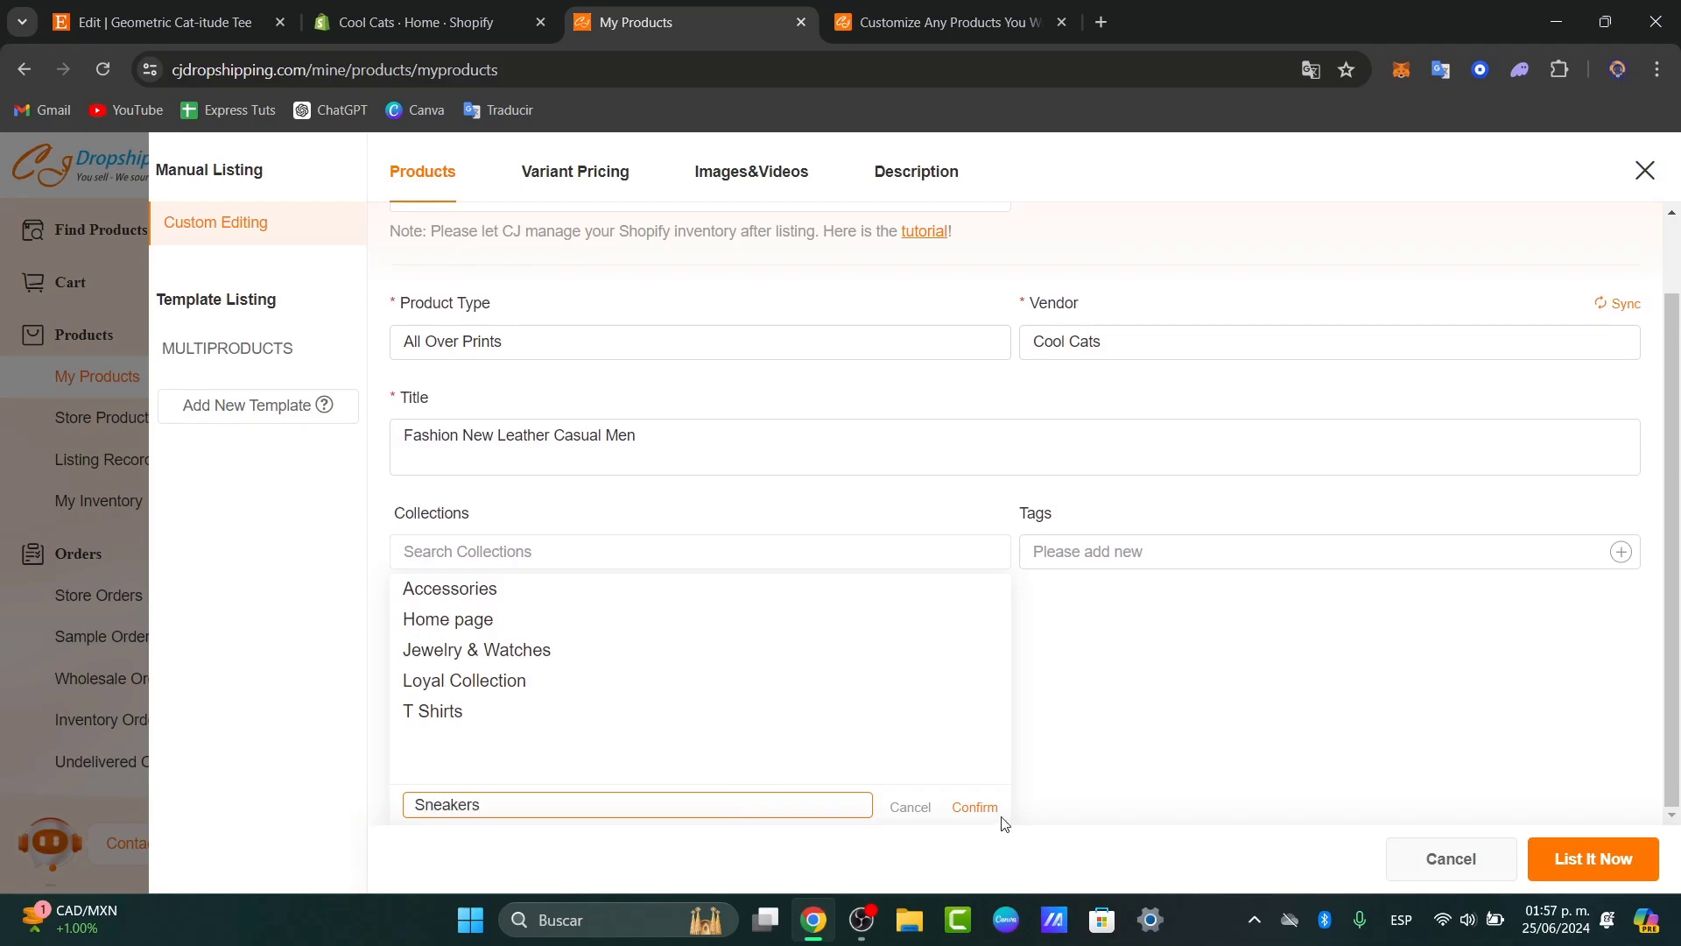
click(975, 807)
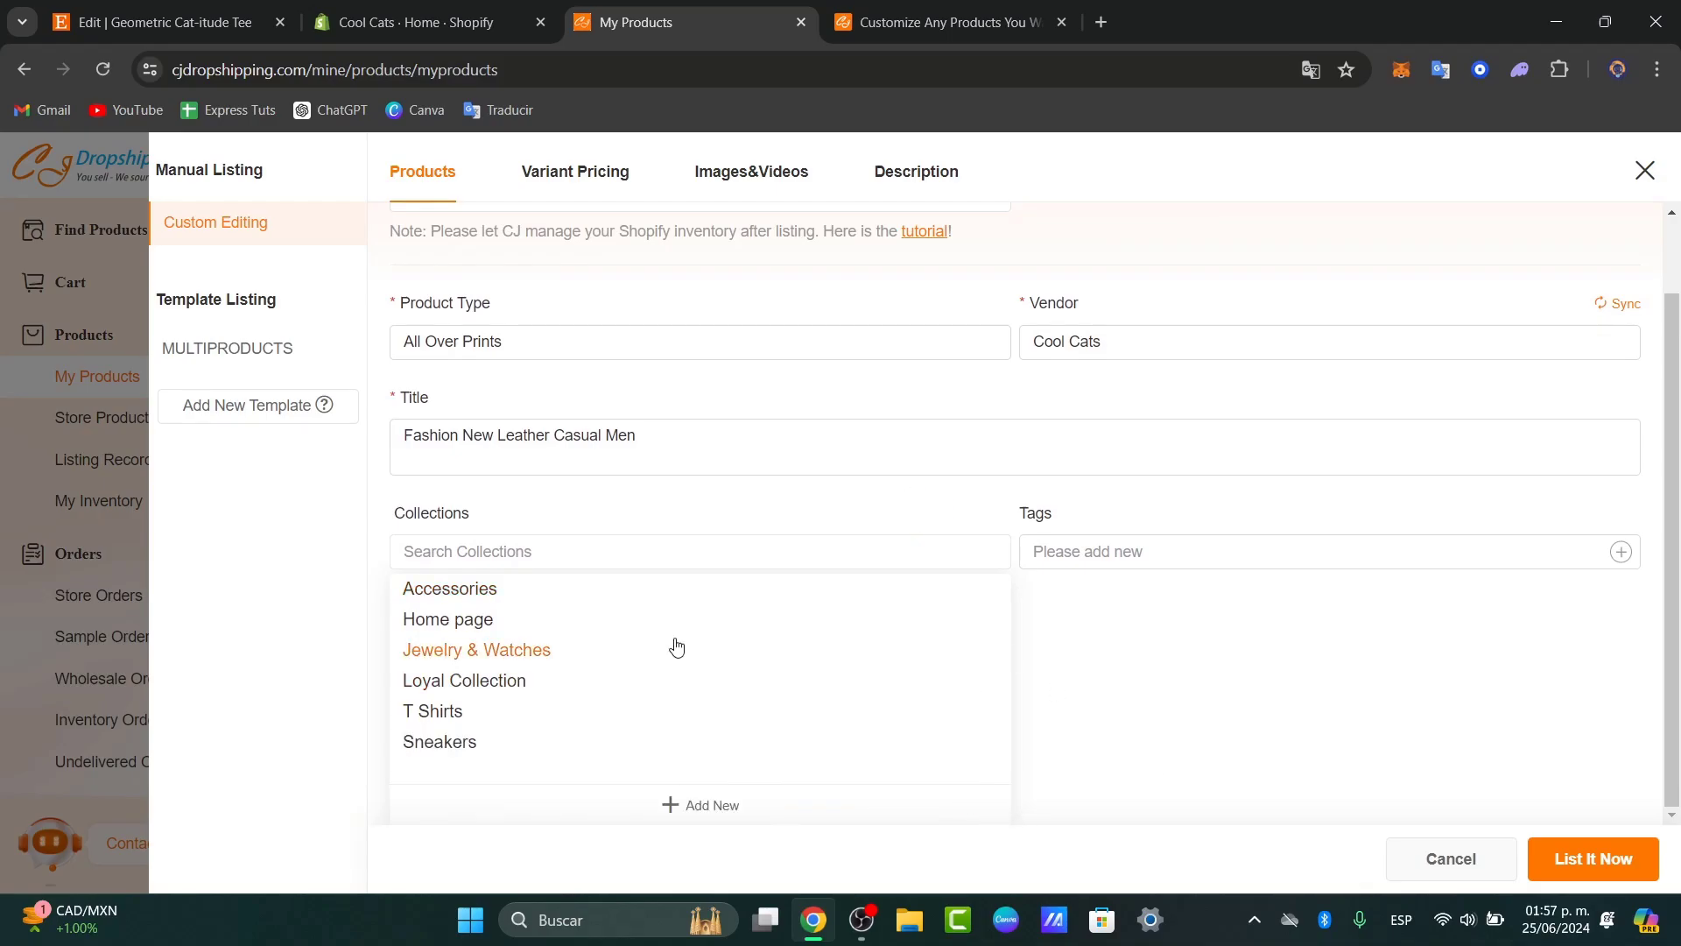
click(487, 742)
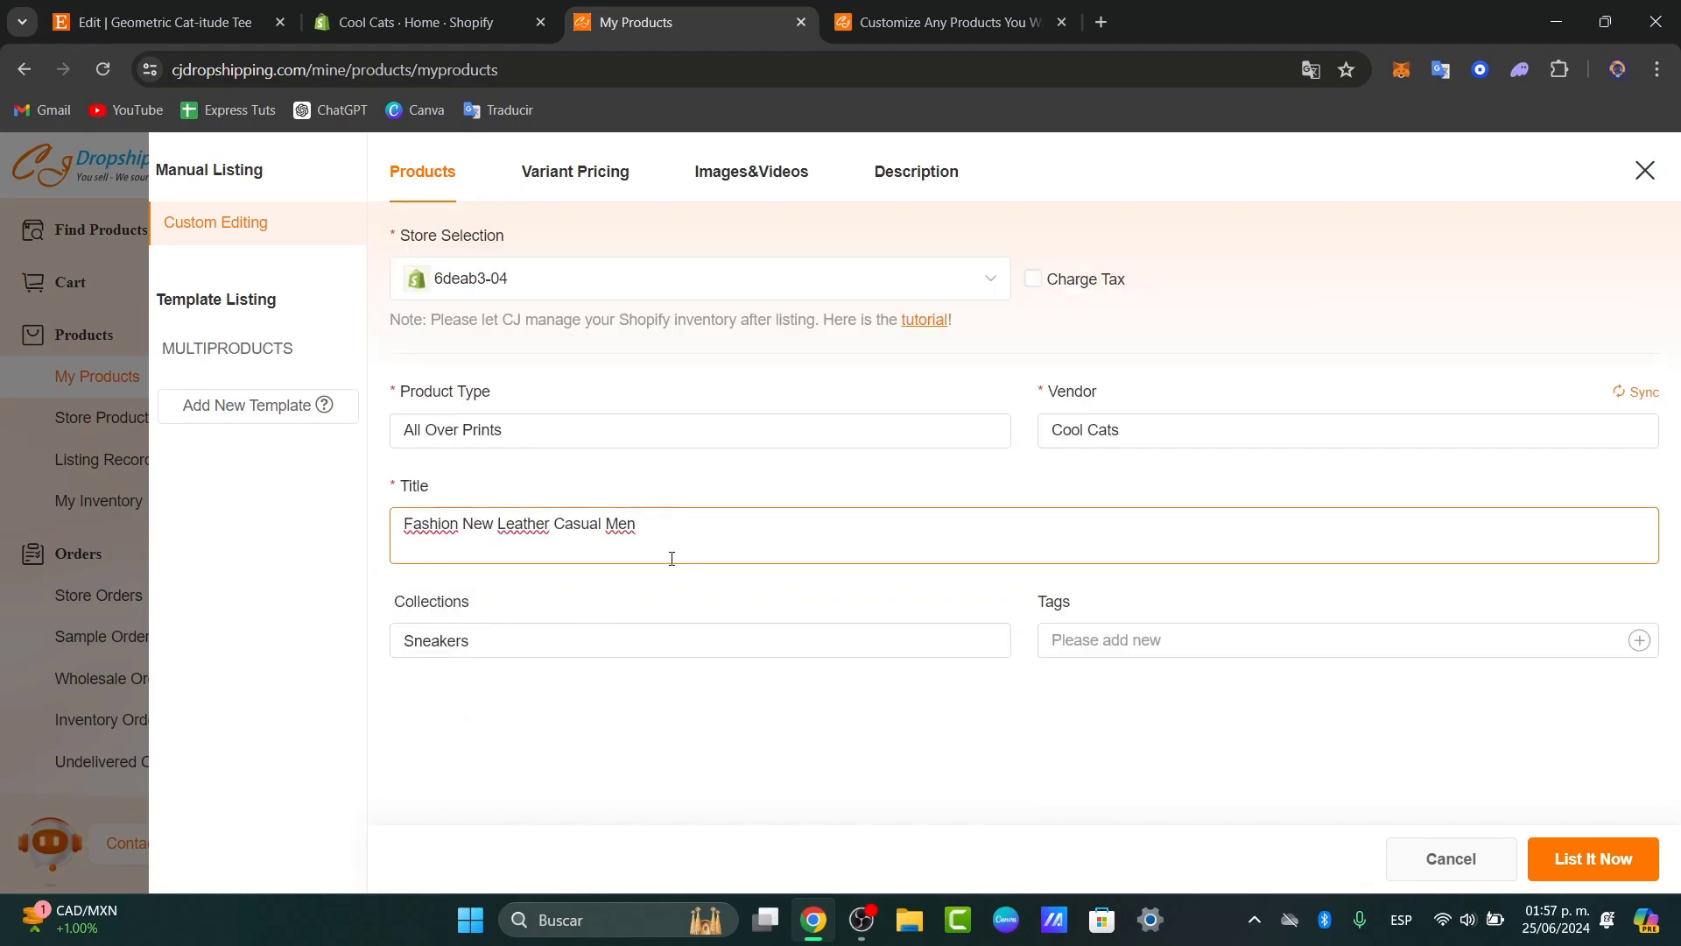
double_click(592, 169)
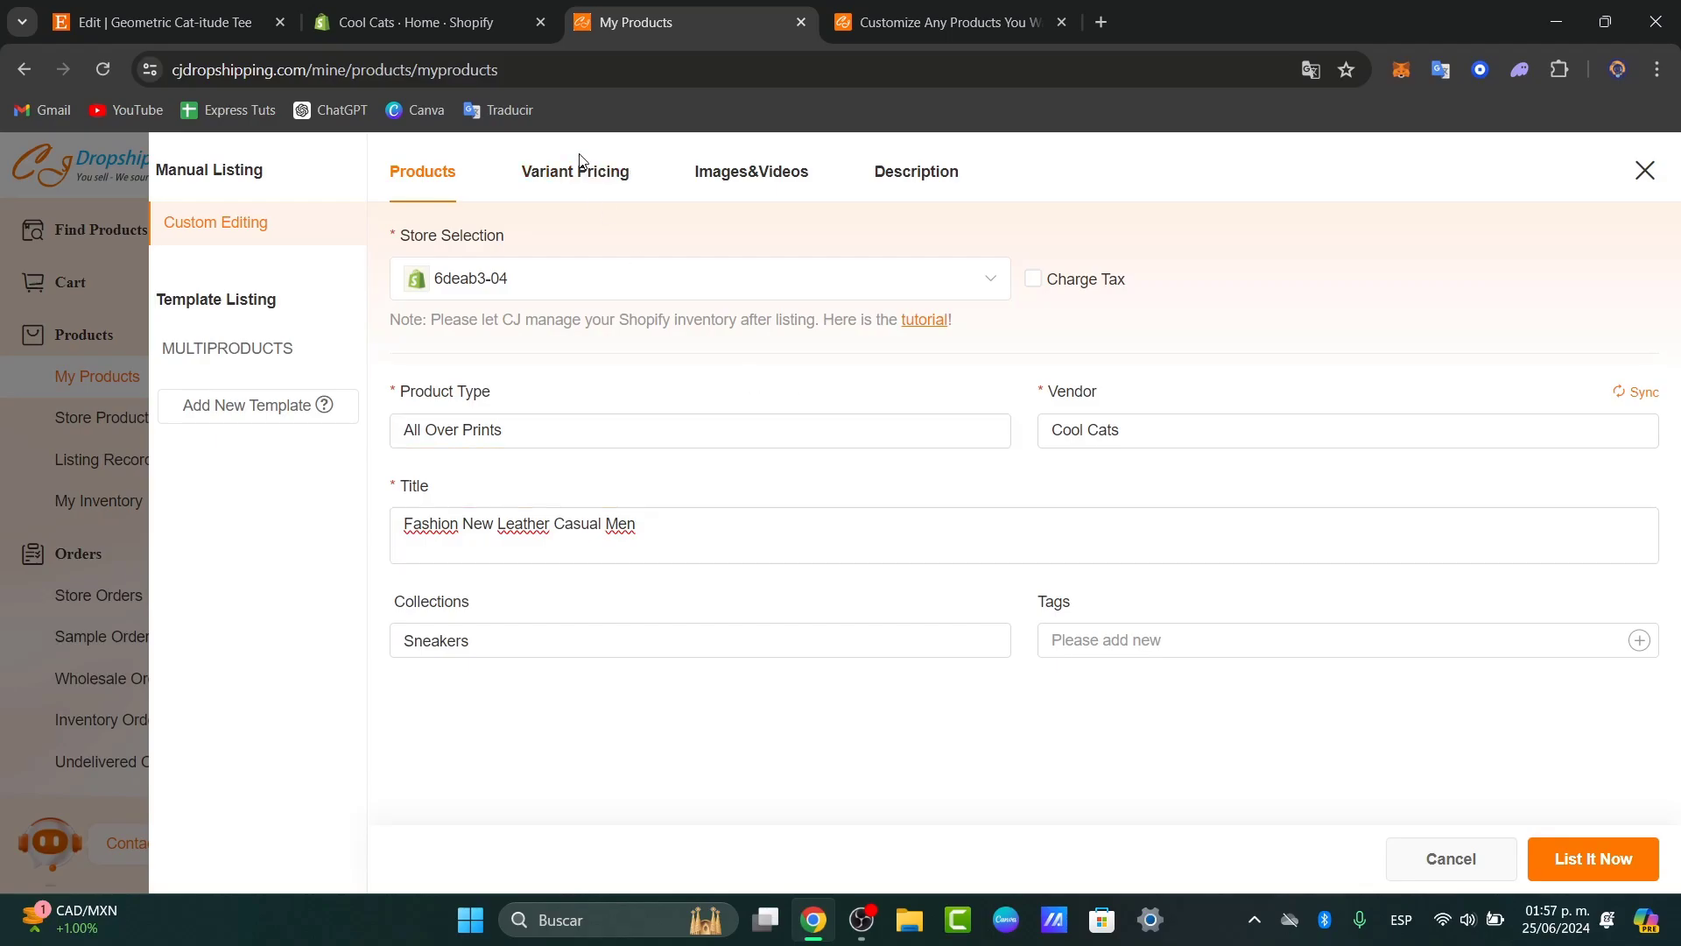
- Review the 12 blue and green variant prices and publish with List It Now
click(593, 170)
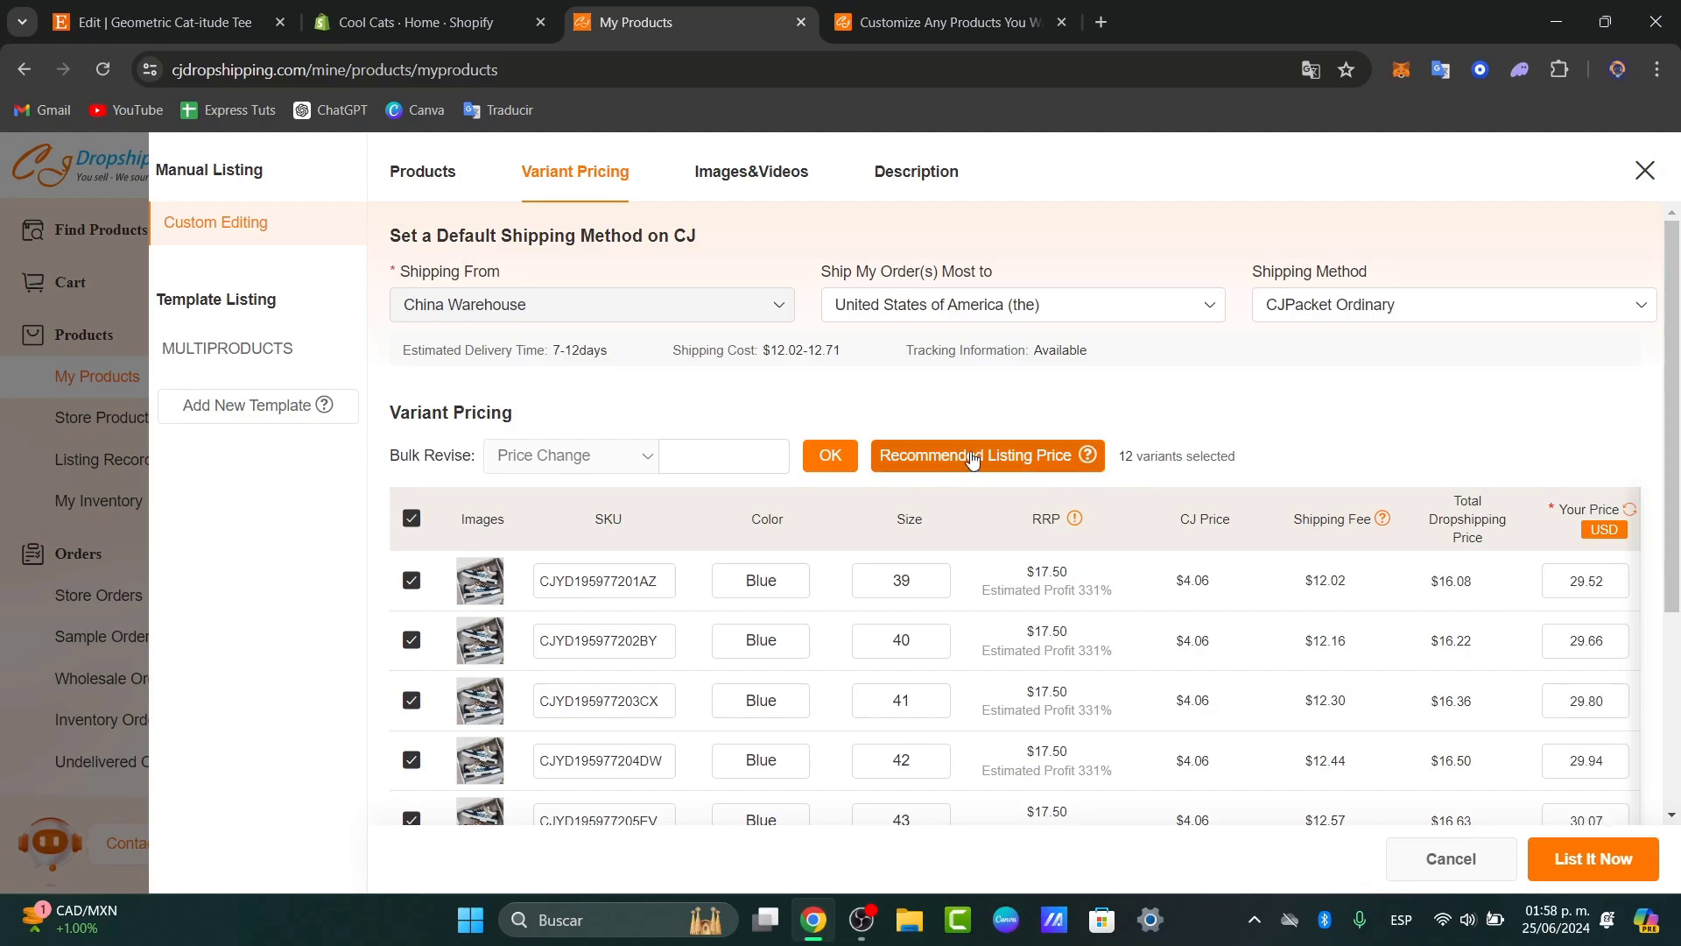
scroll(1425, 456, down, 5)
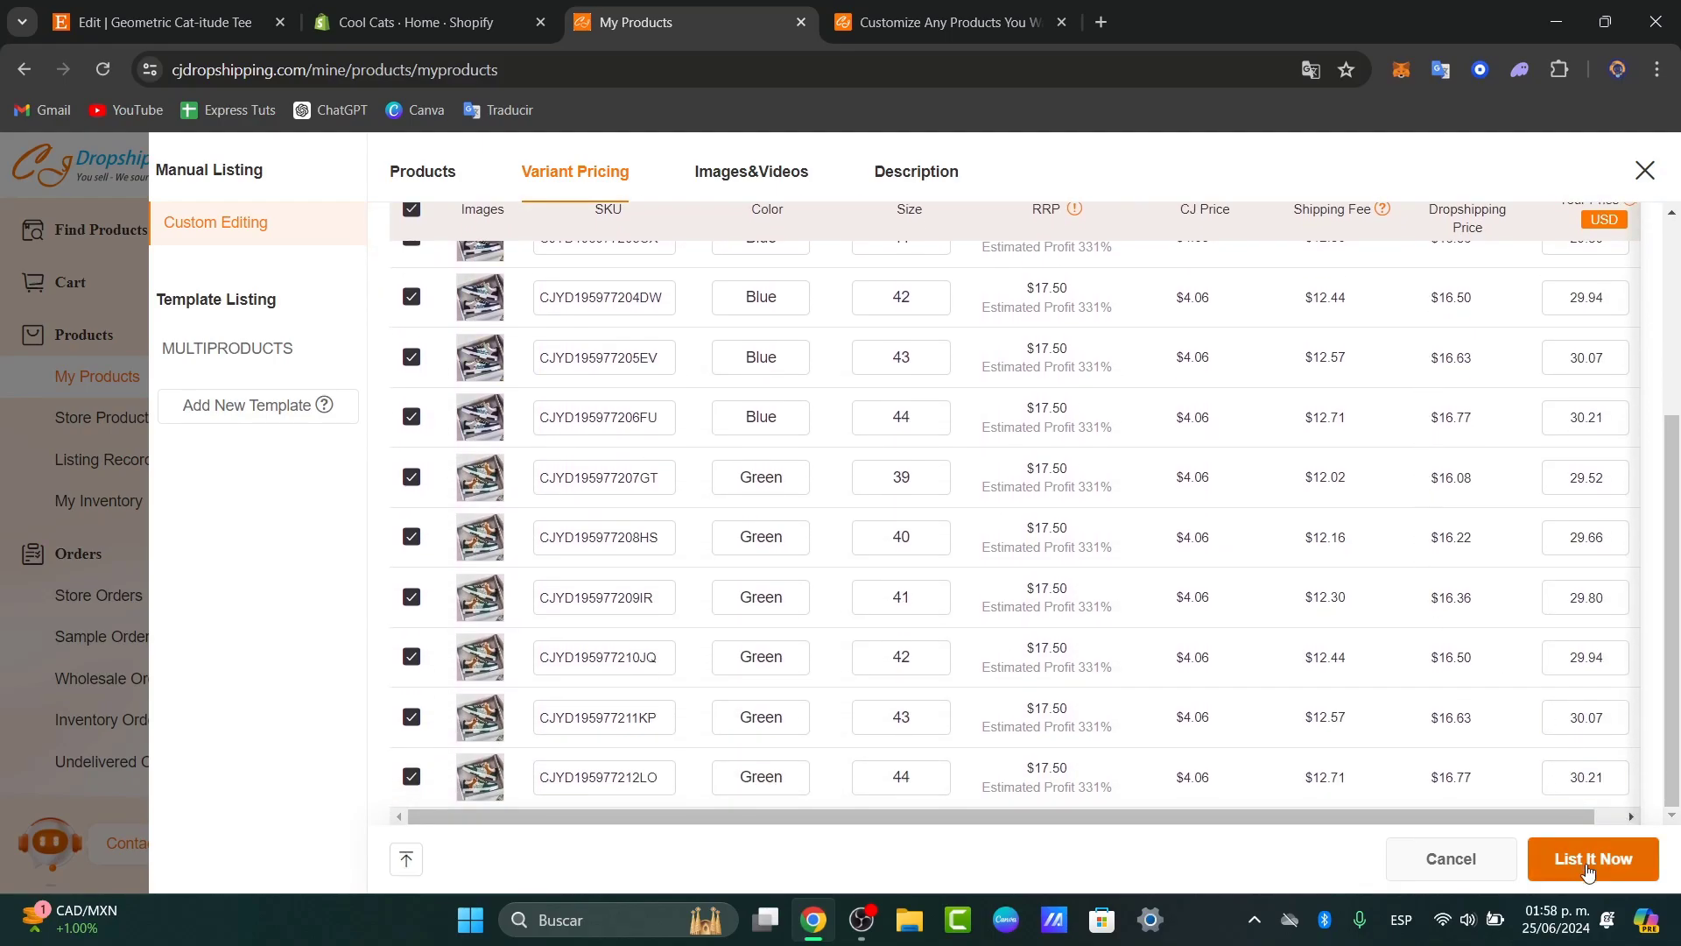
click(1590, 872)
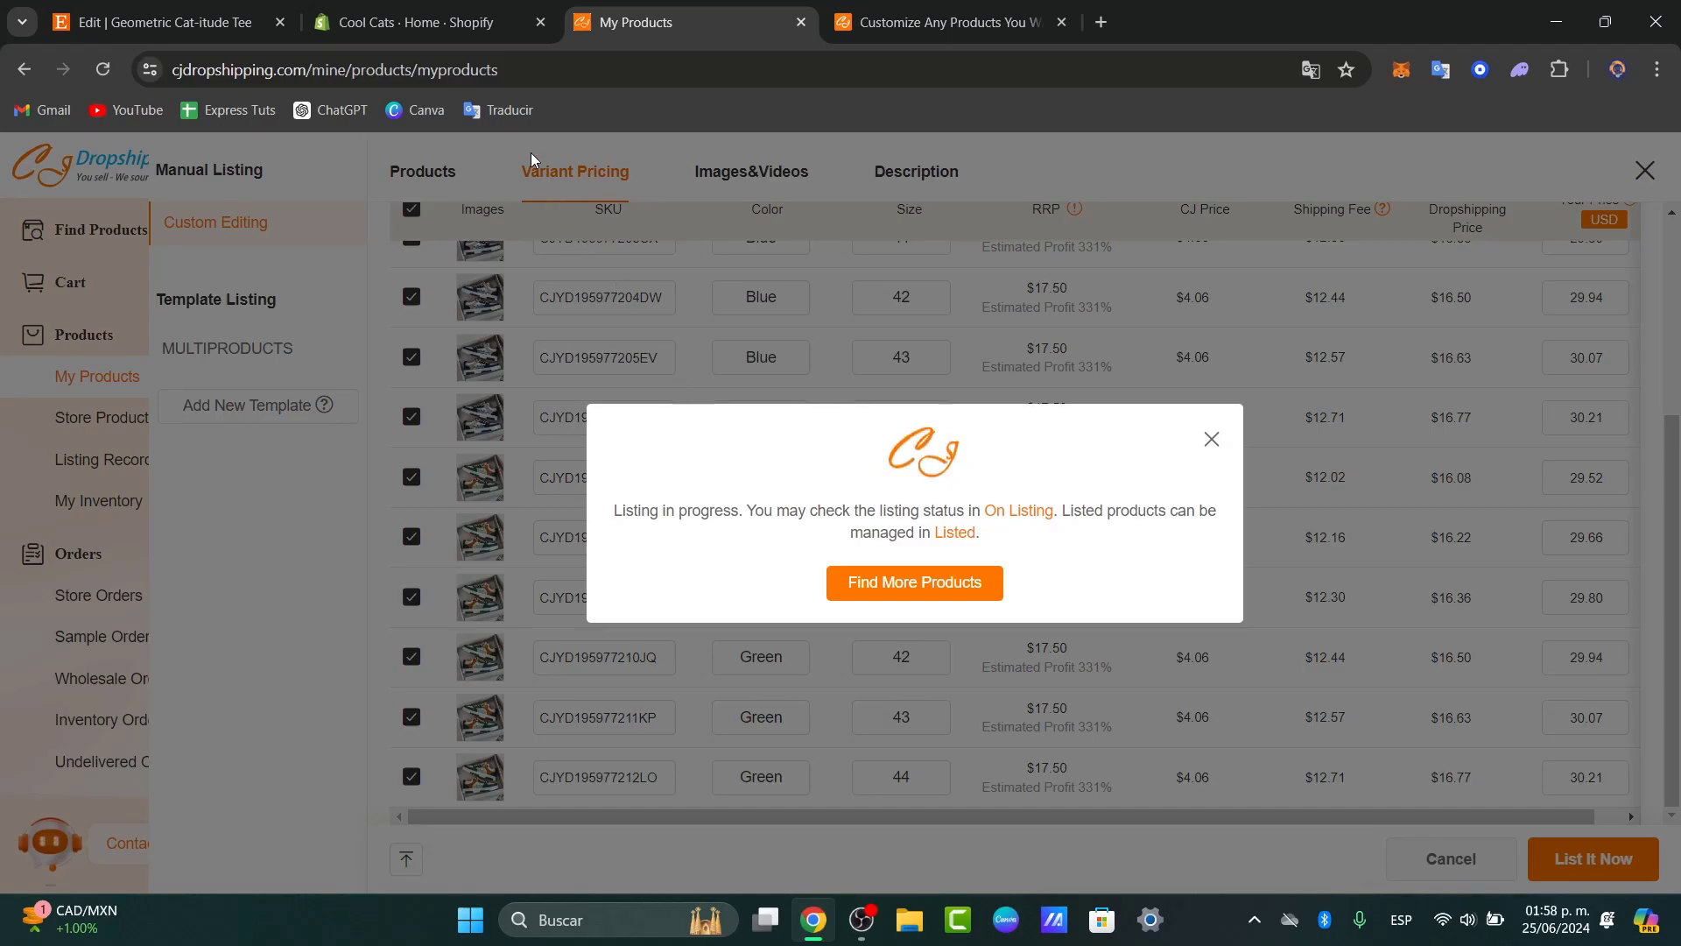
click(470, 26)
- Make the boxed green sneakers the first image of the Shopify sneaker product and dismiss CJ's notice
click(90, 289)
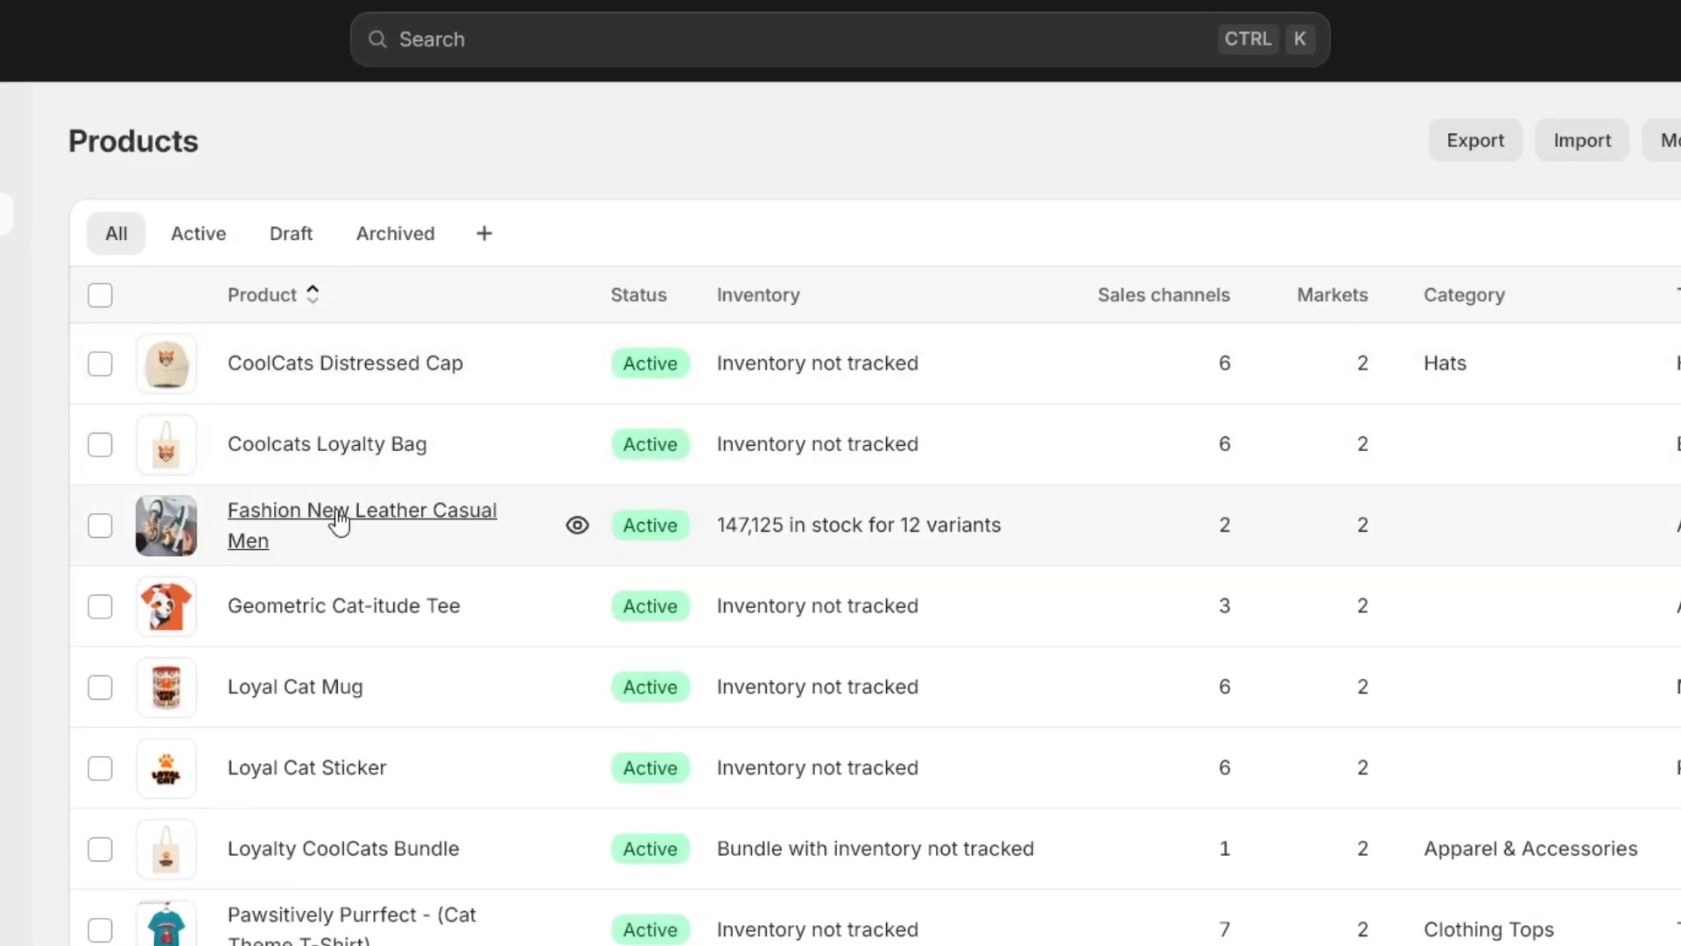
click(435, 528)
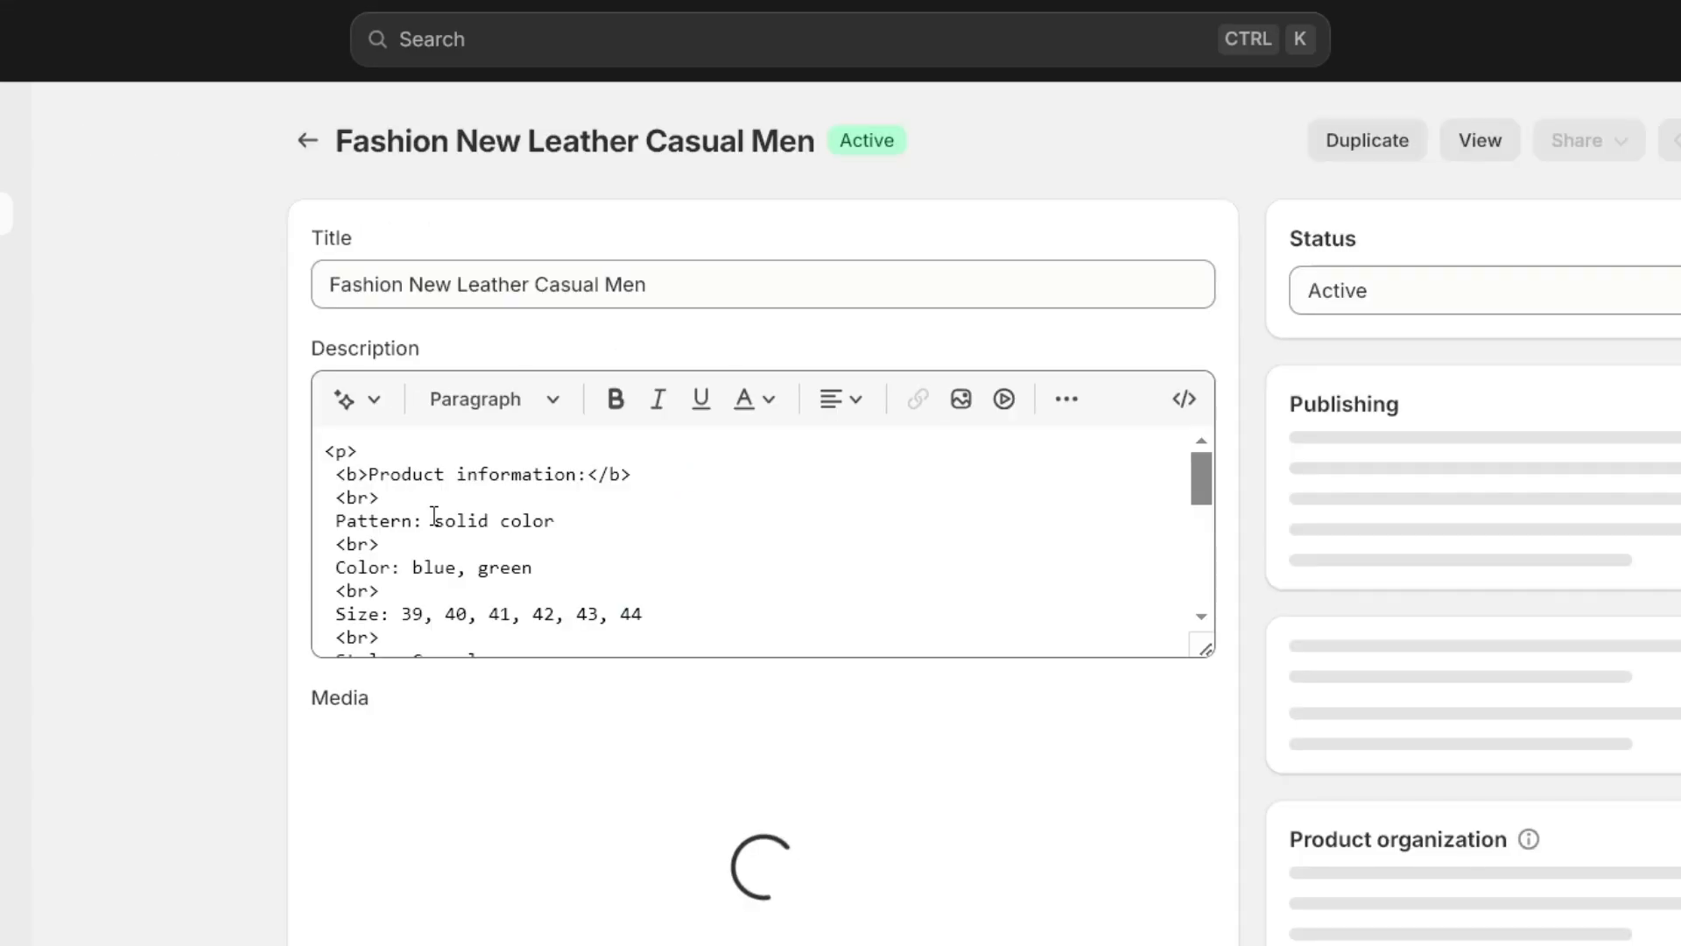
scroll(1226, 578, down, 5)
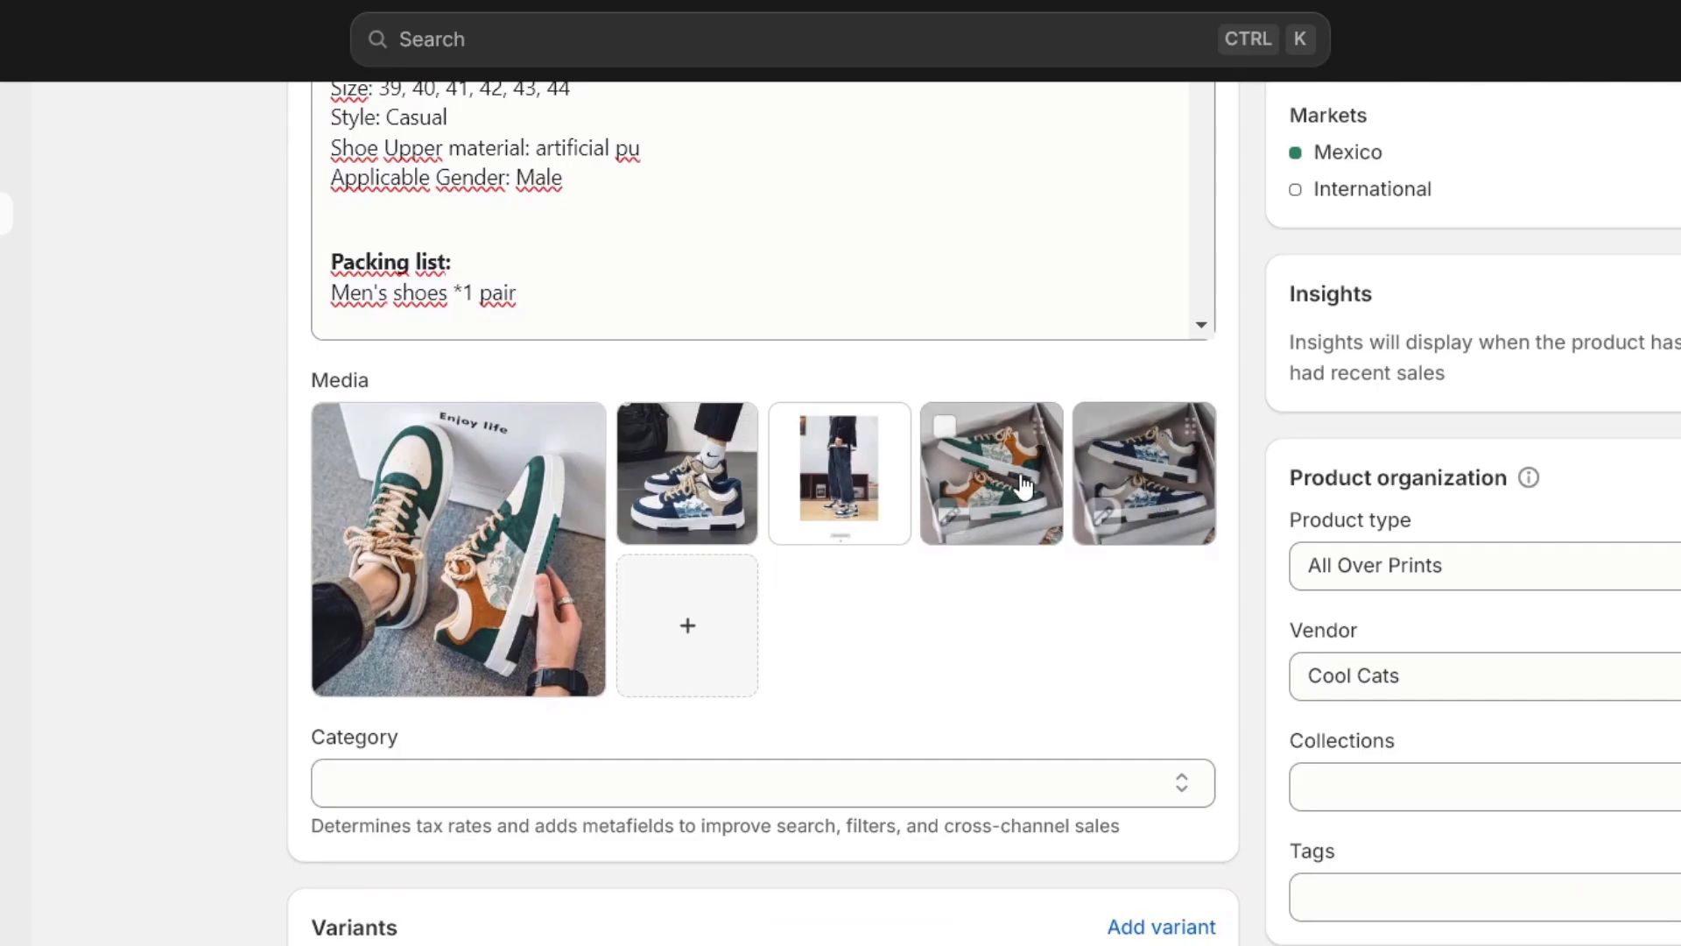
drag(992, 491, 450, 517)
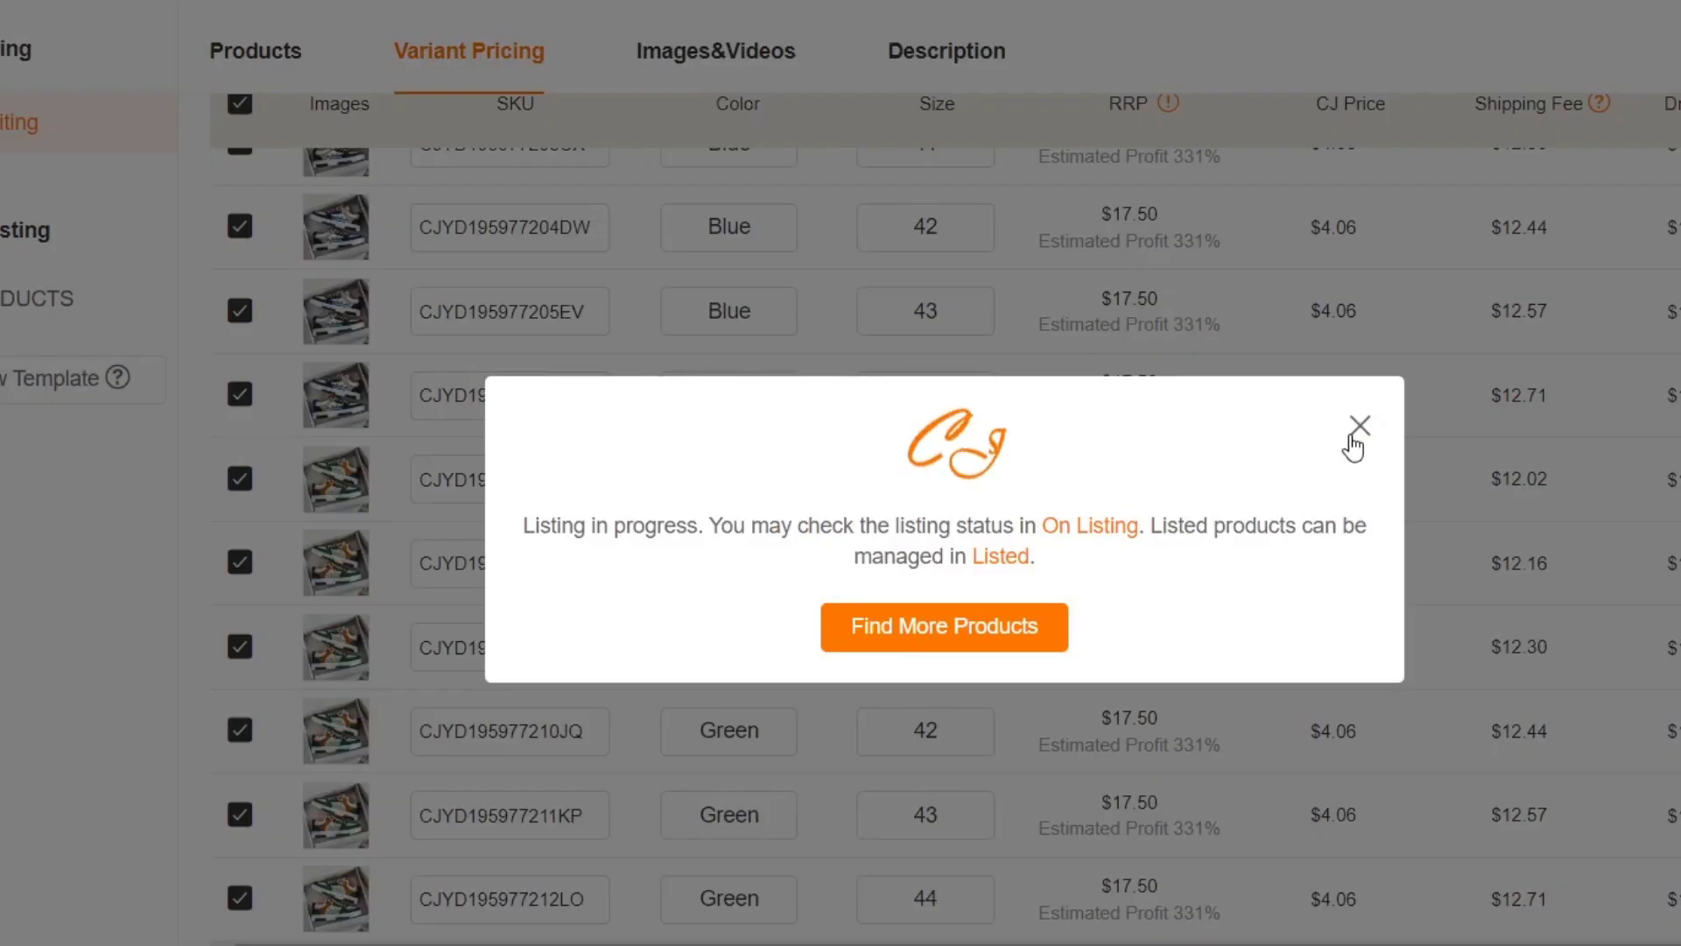
click(1356, 427)
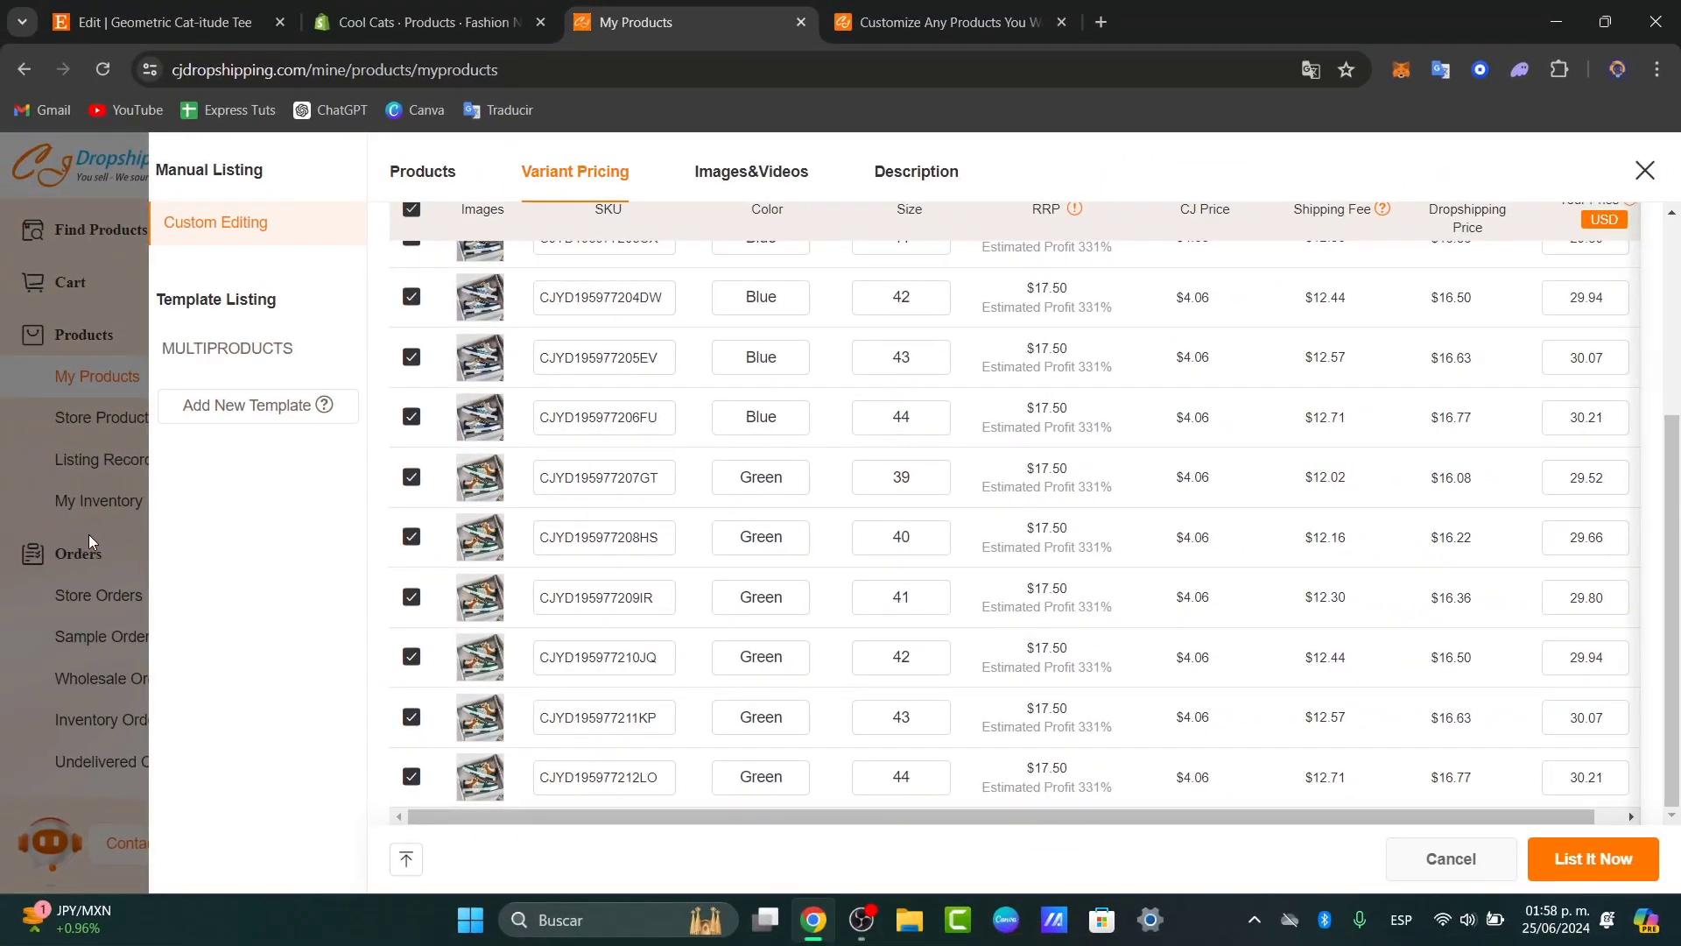
- Close the Custom Editing drawer to return to My Products
click(1645, 171)
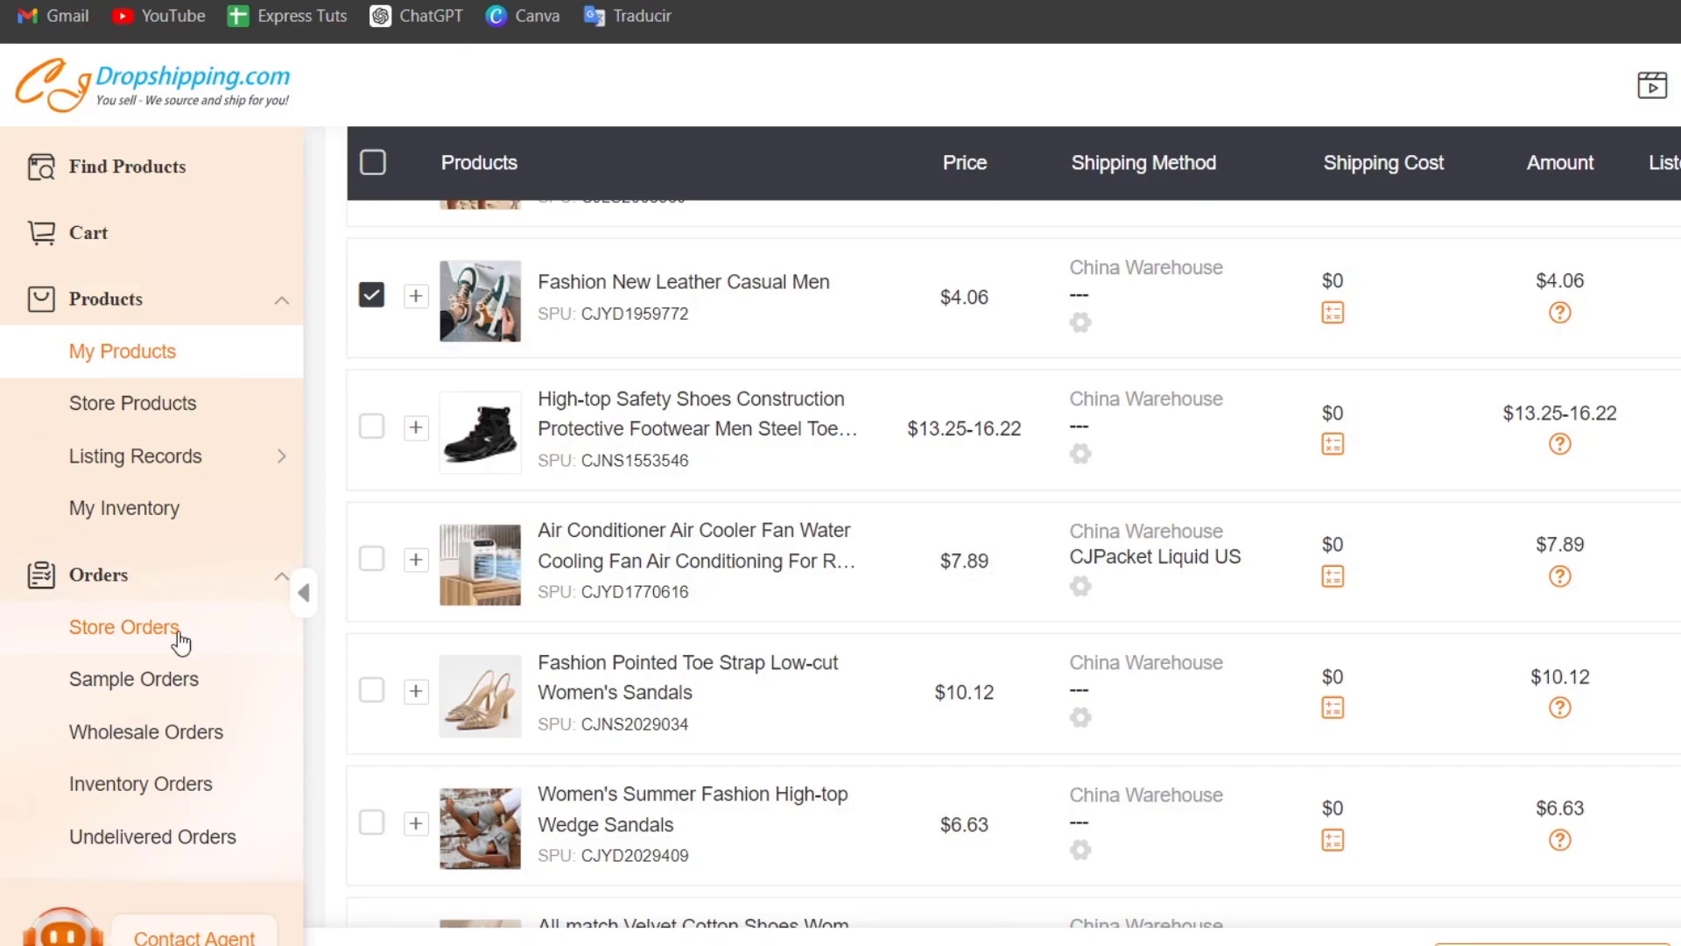
- Open Store Orders and review its Order No. search options and Import Orders window
click(179, 640)
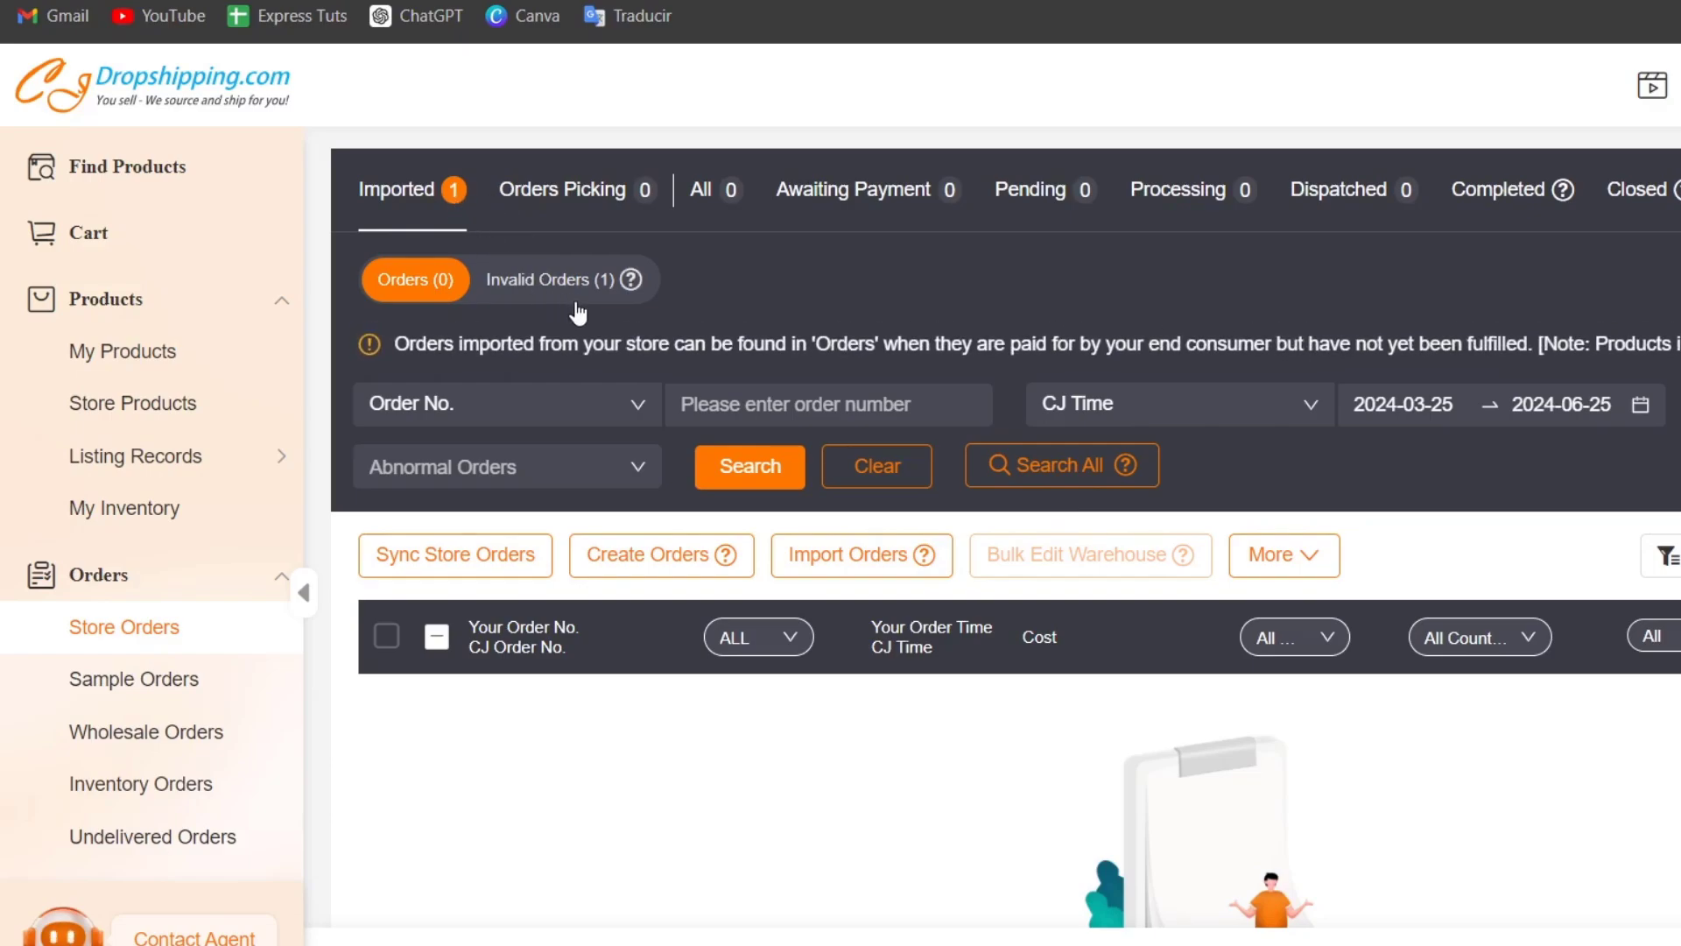
click(619, 417)
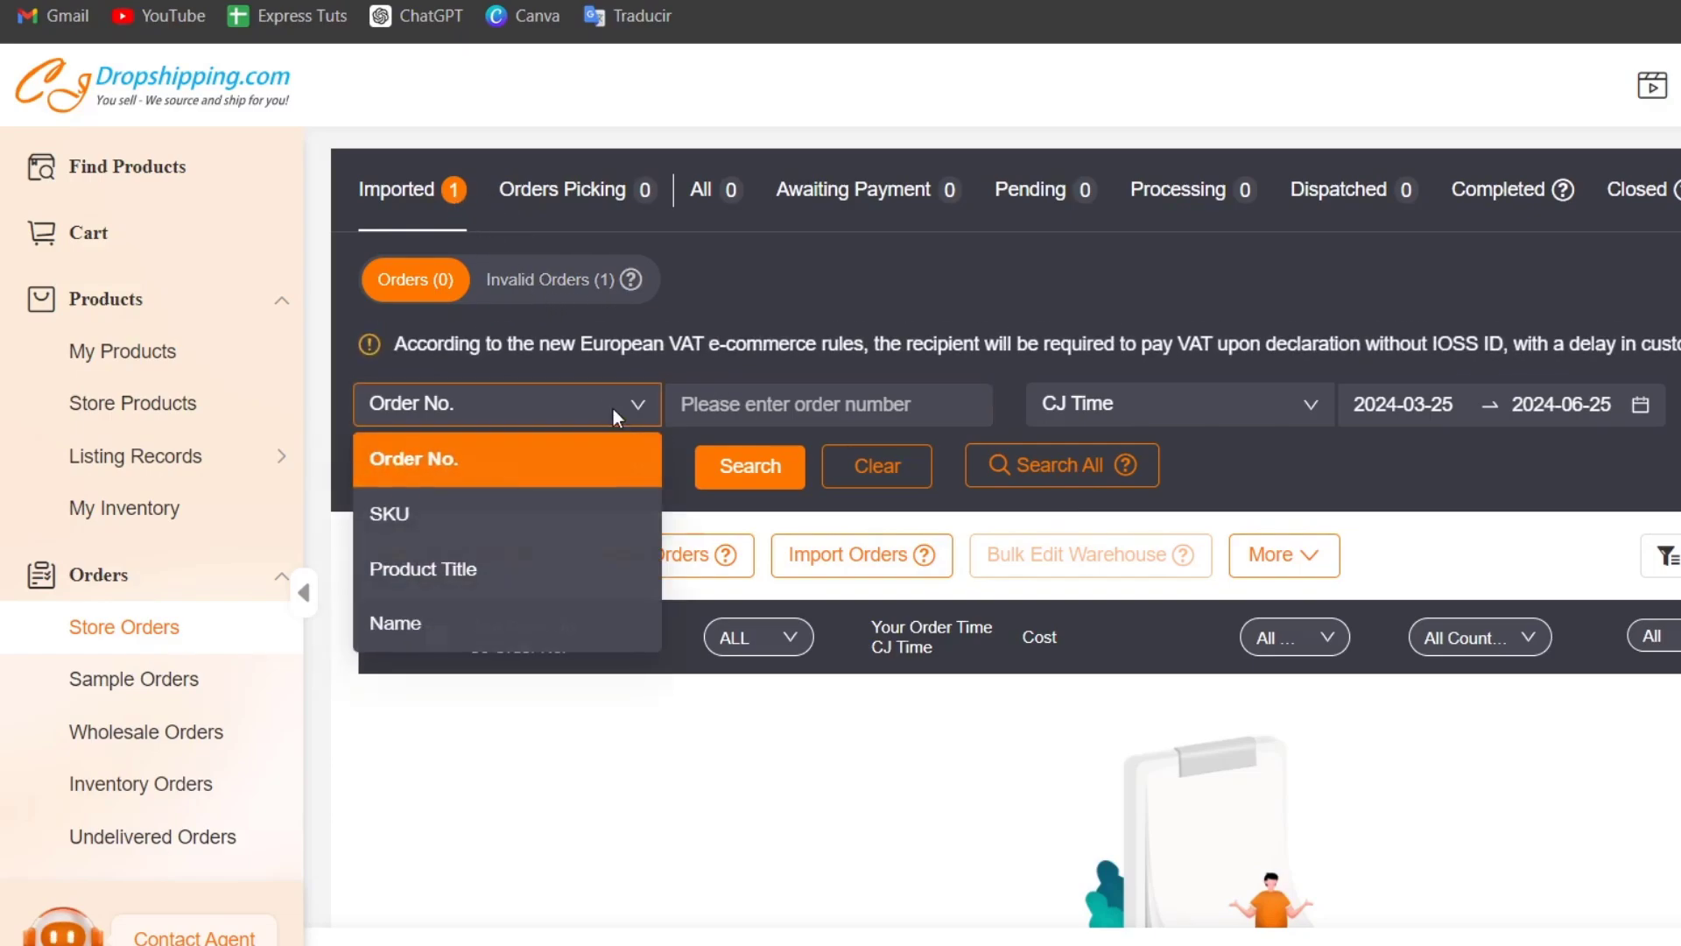
click(619, 417)
scroll(1508, 648, down, 3)
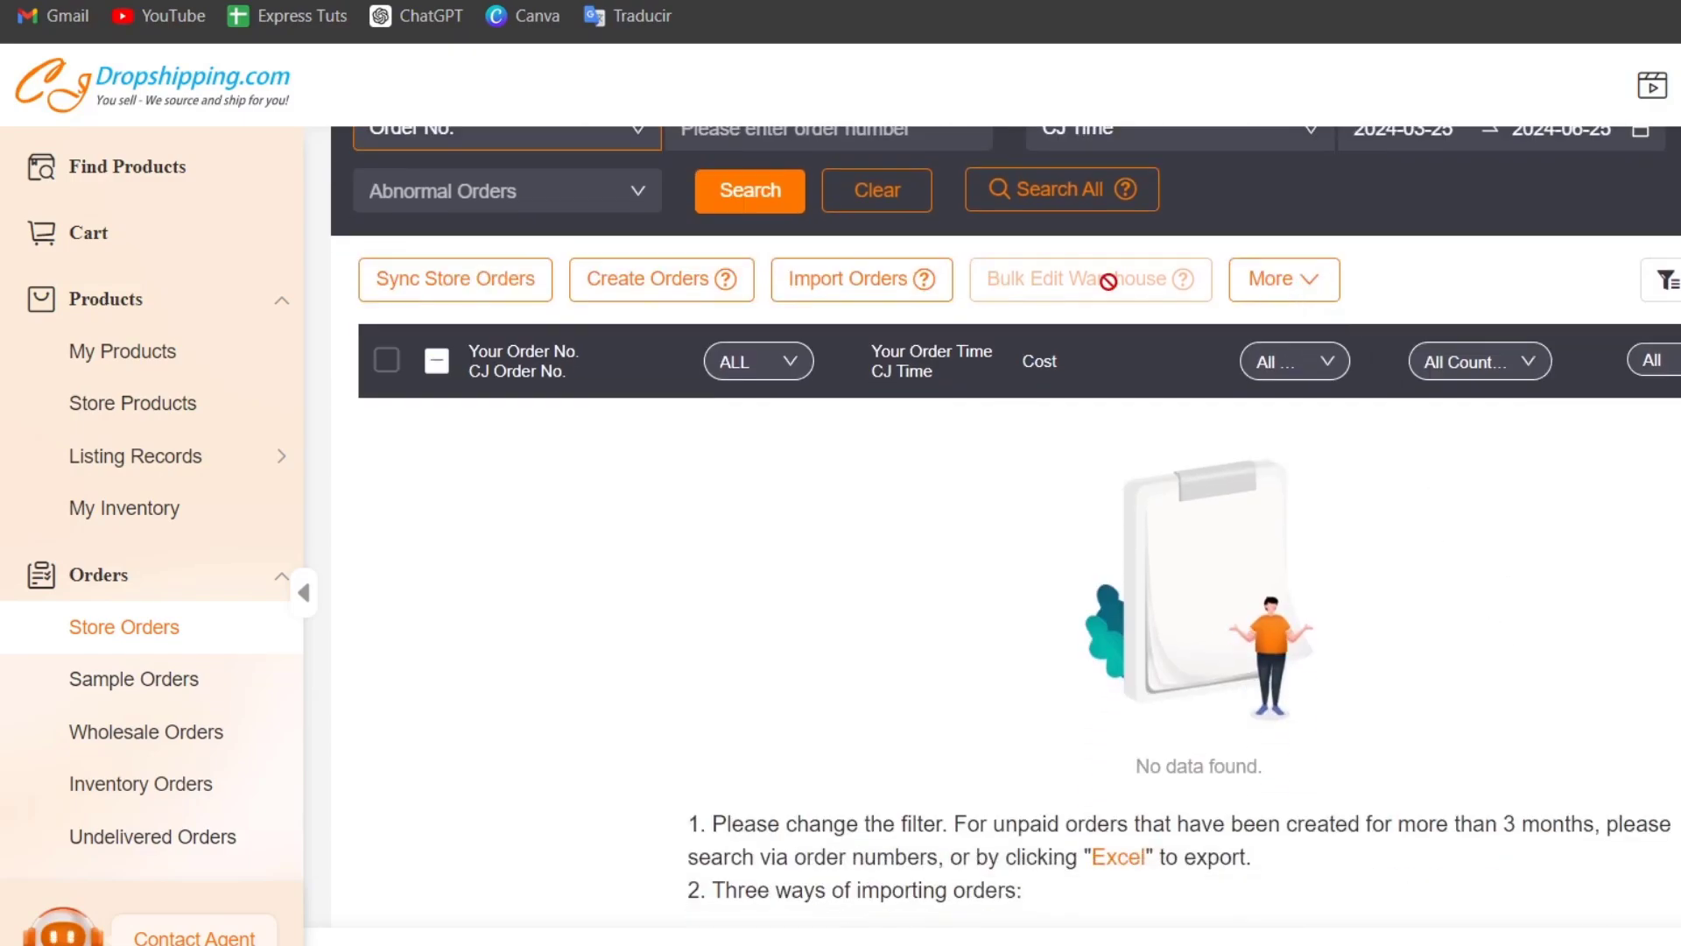
click(857, 289)
click(1439, 422)
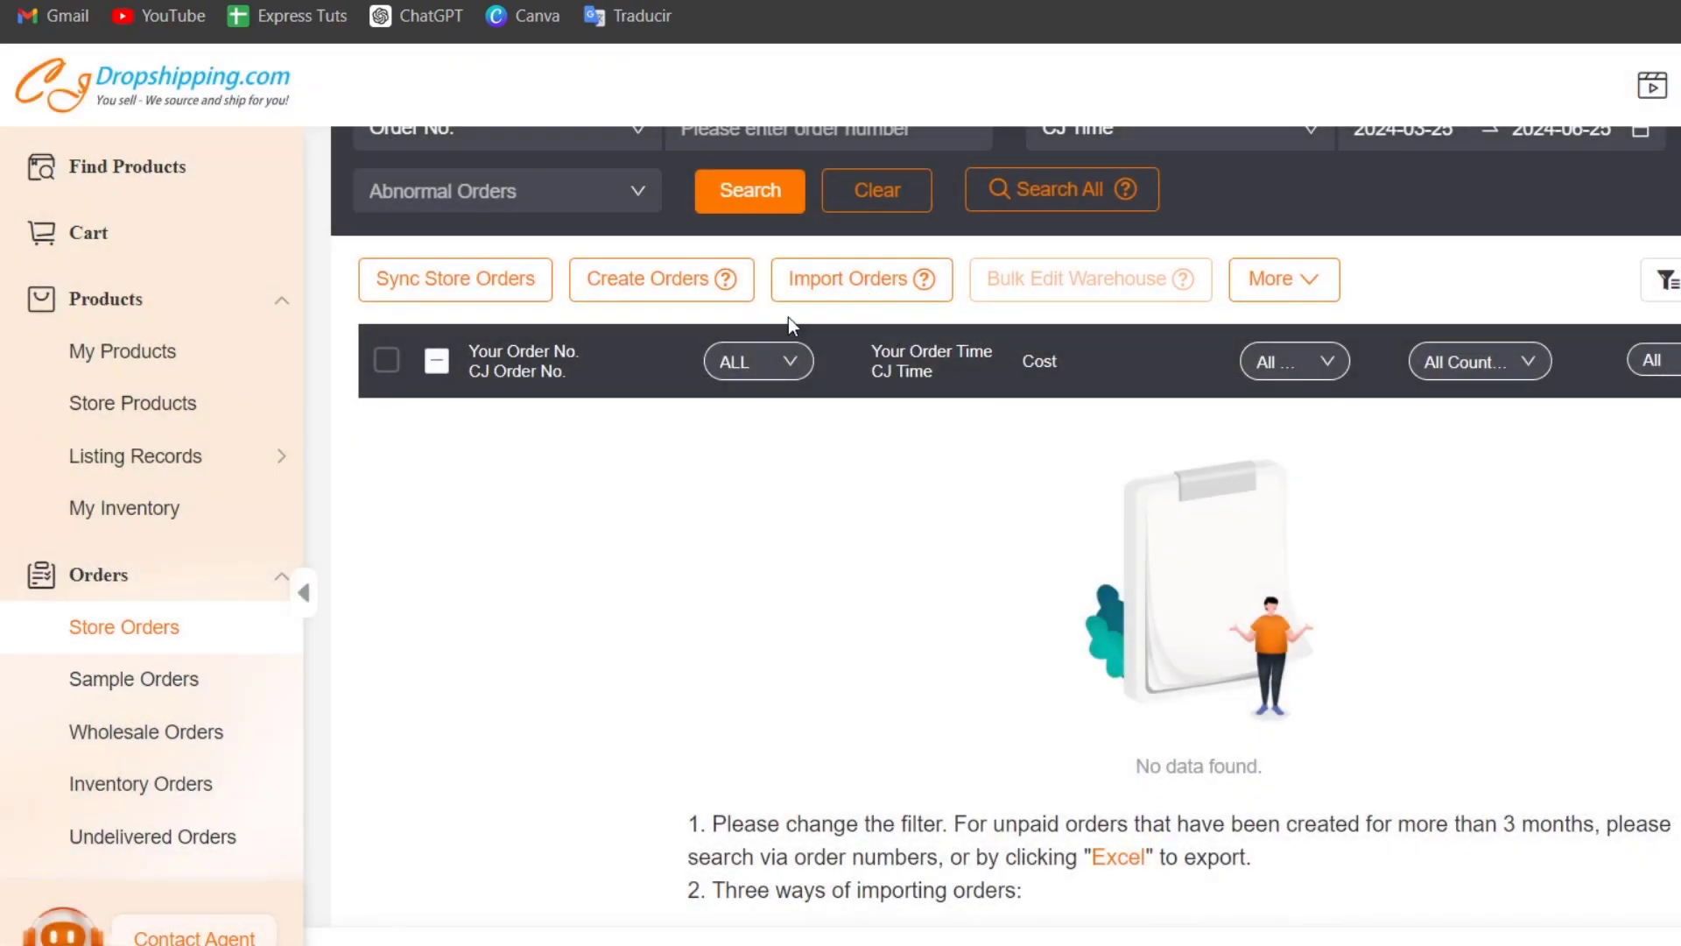
- Sync Cool Cats store orders for 2024-06-24 to 2024-06-25 and dismiss the 0-order result
click(516, 277)
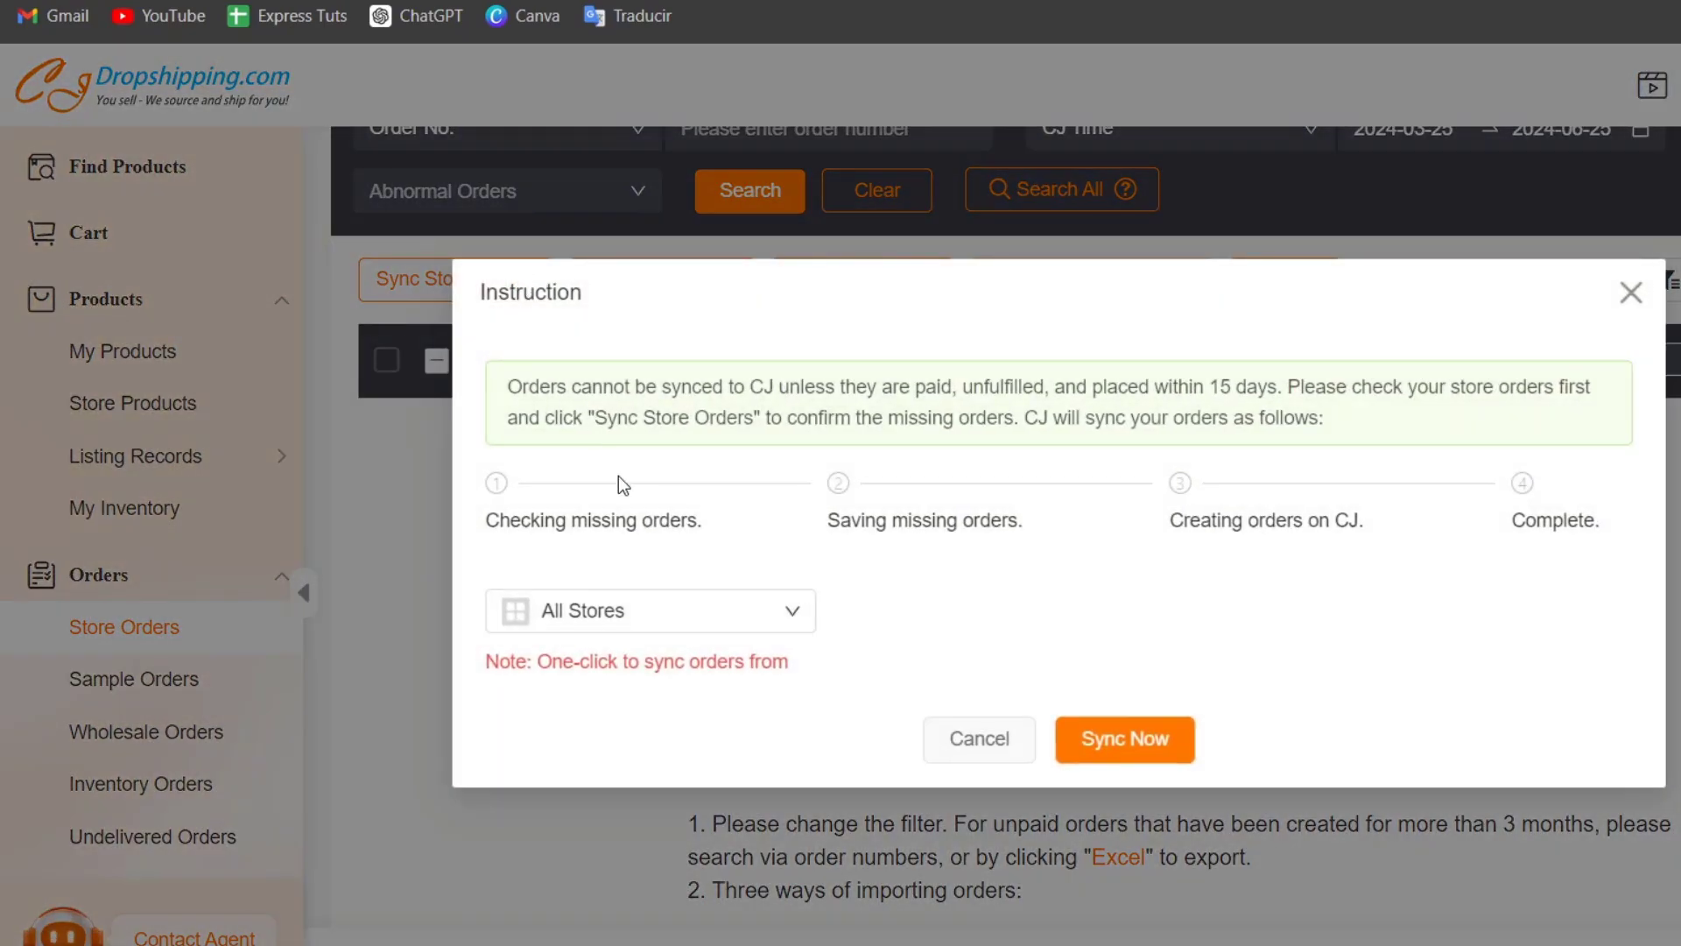
click(669, 619)
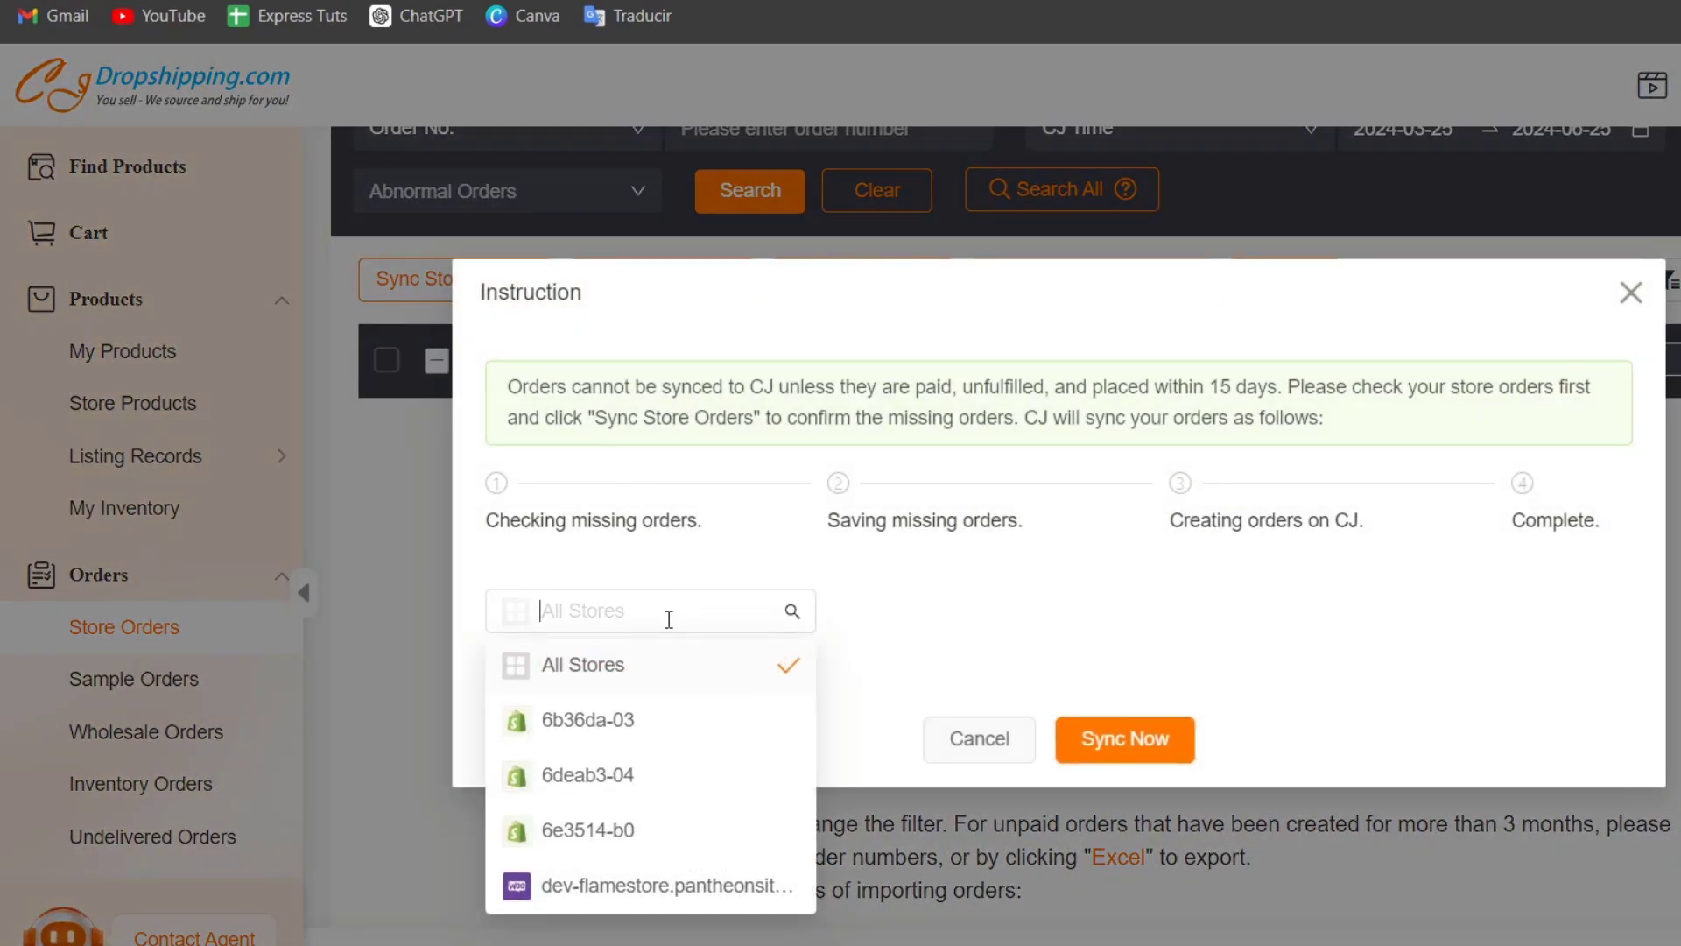
click(601, 788)
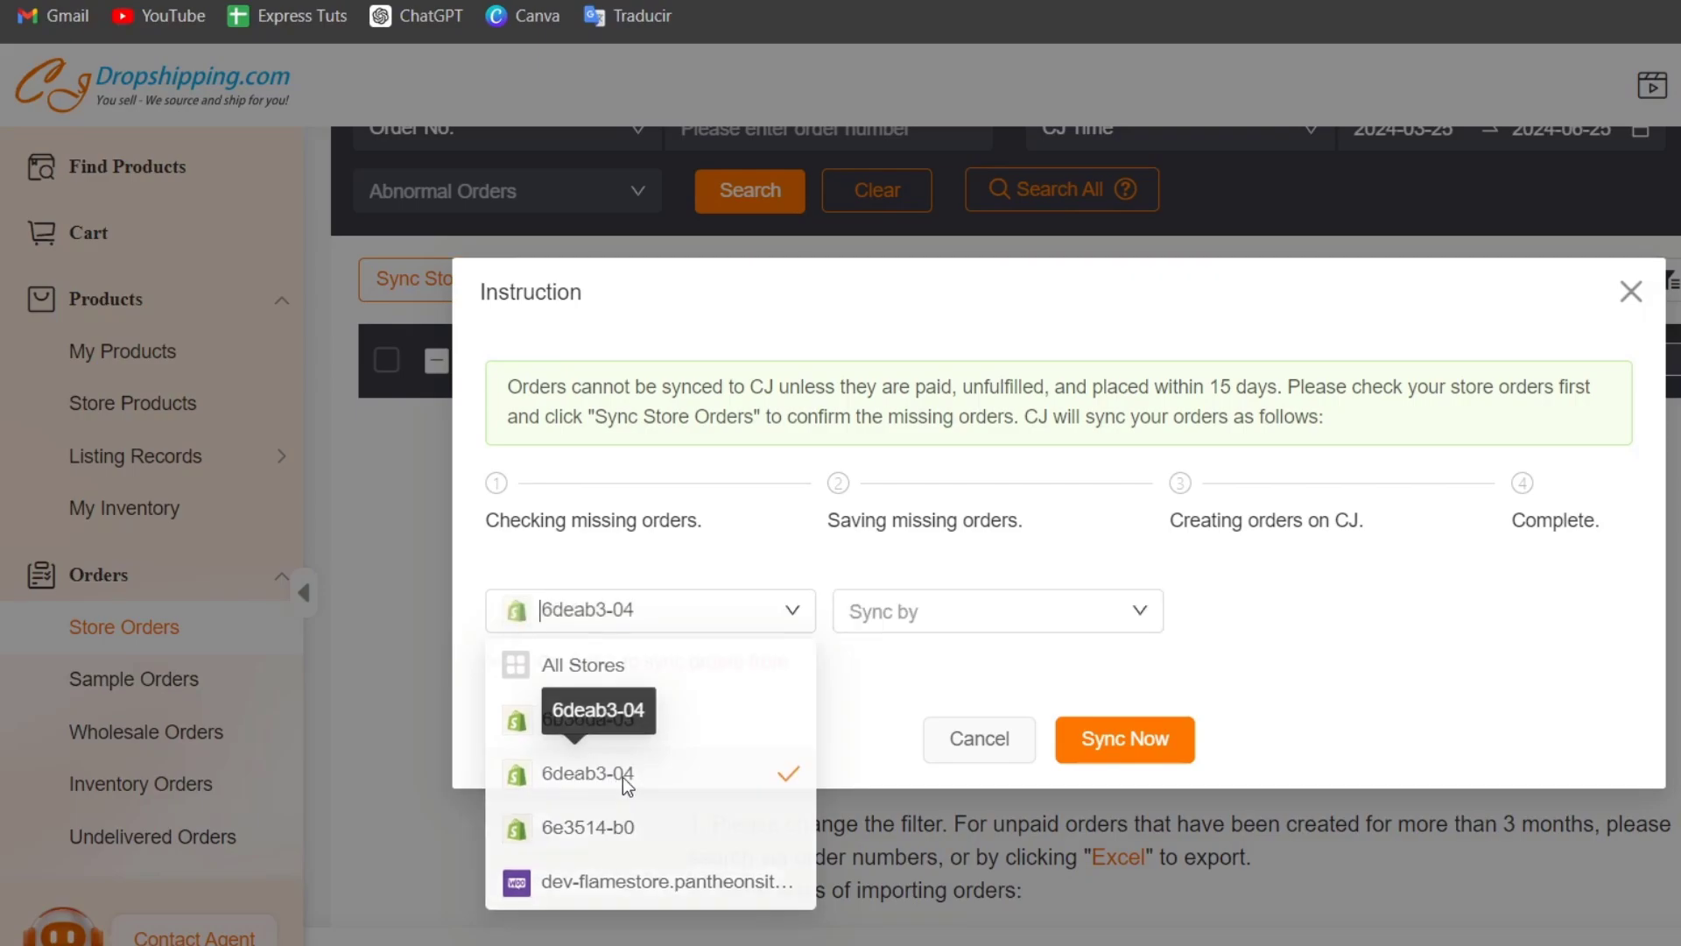
click(948, 624)
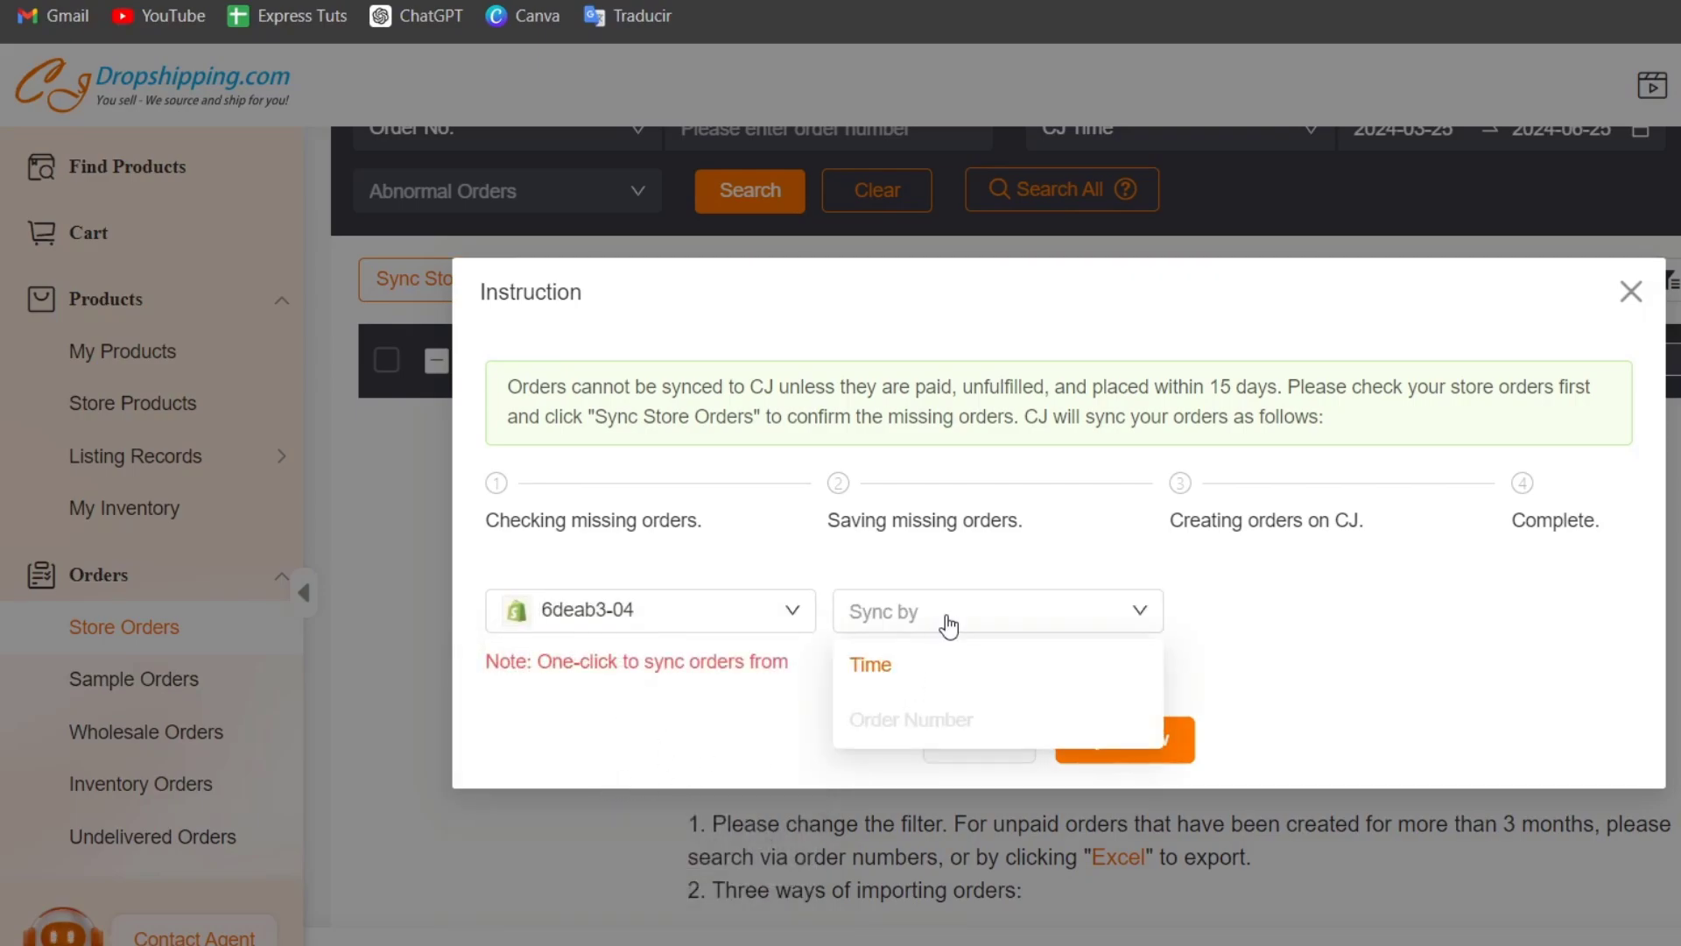
click(969, 669)
click(1209, 623)
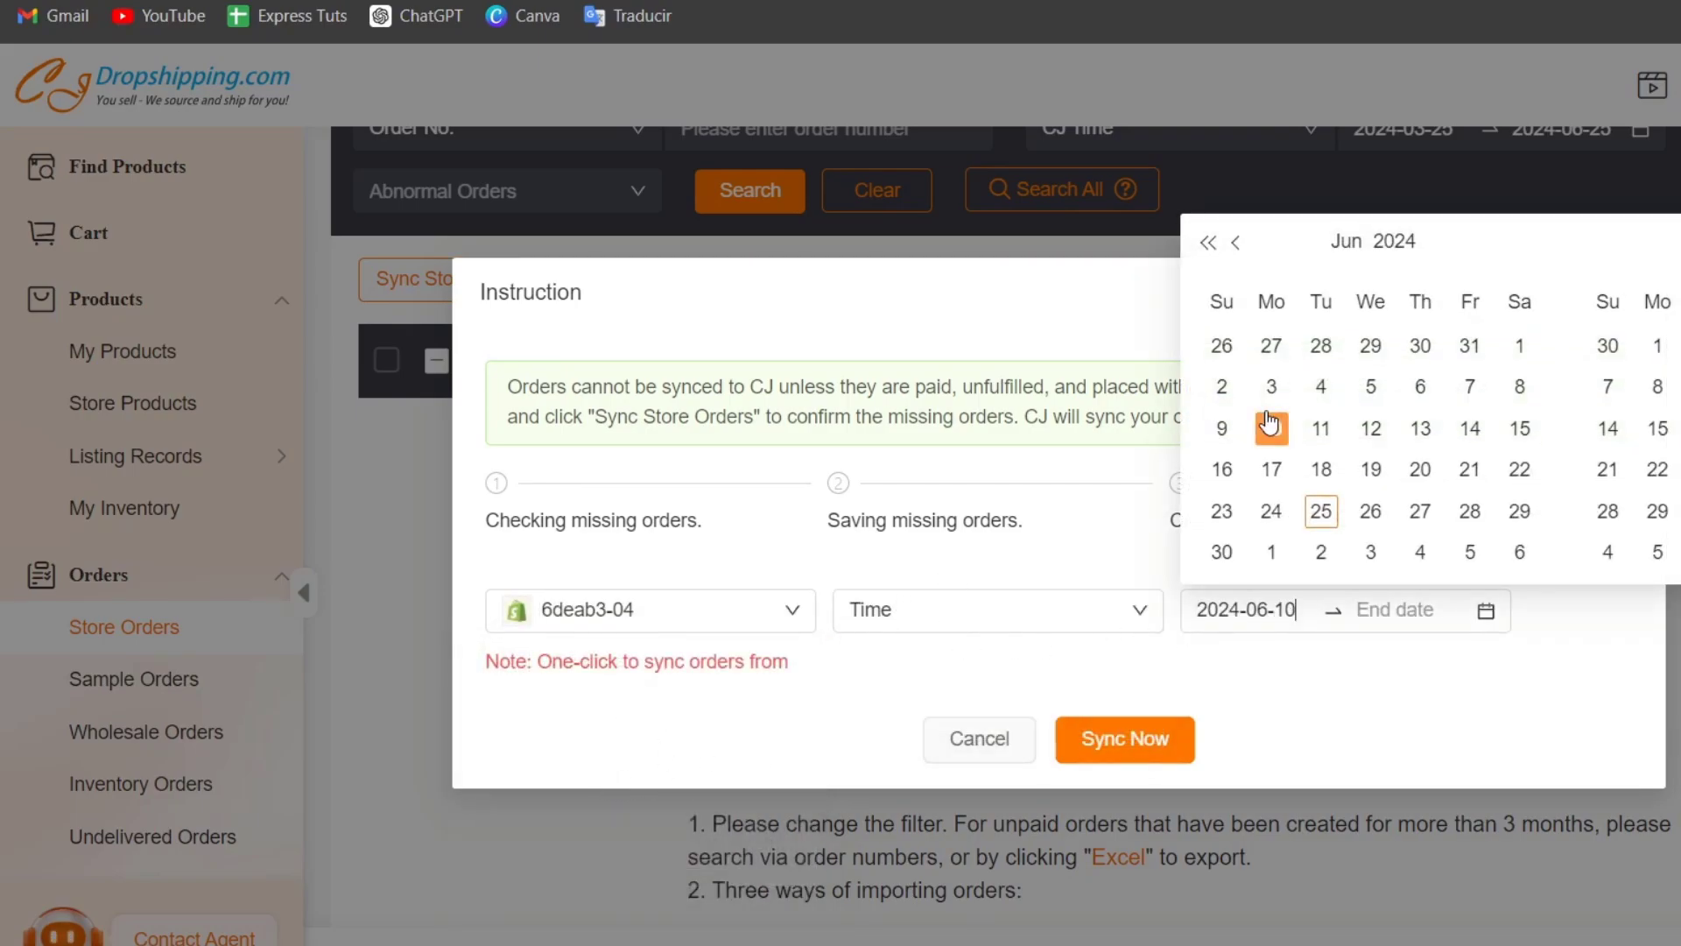
click(1271, 516)
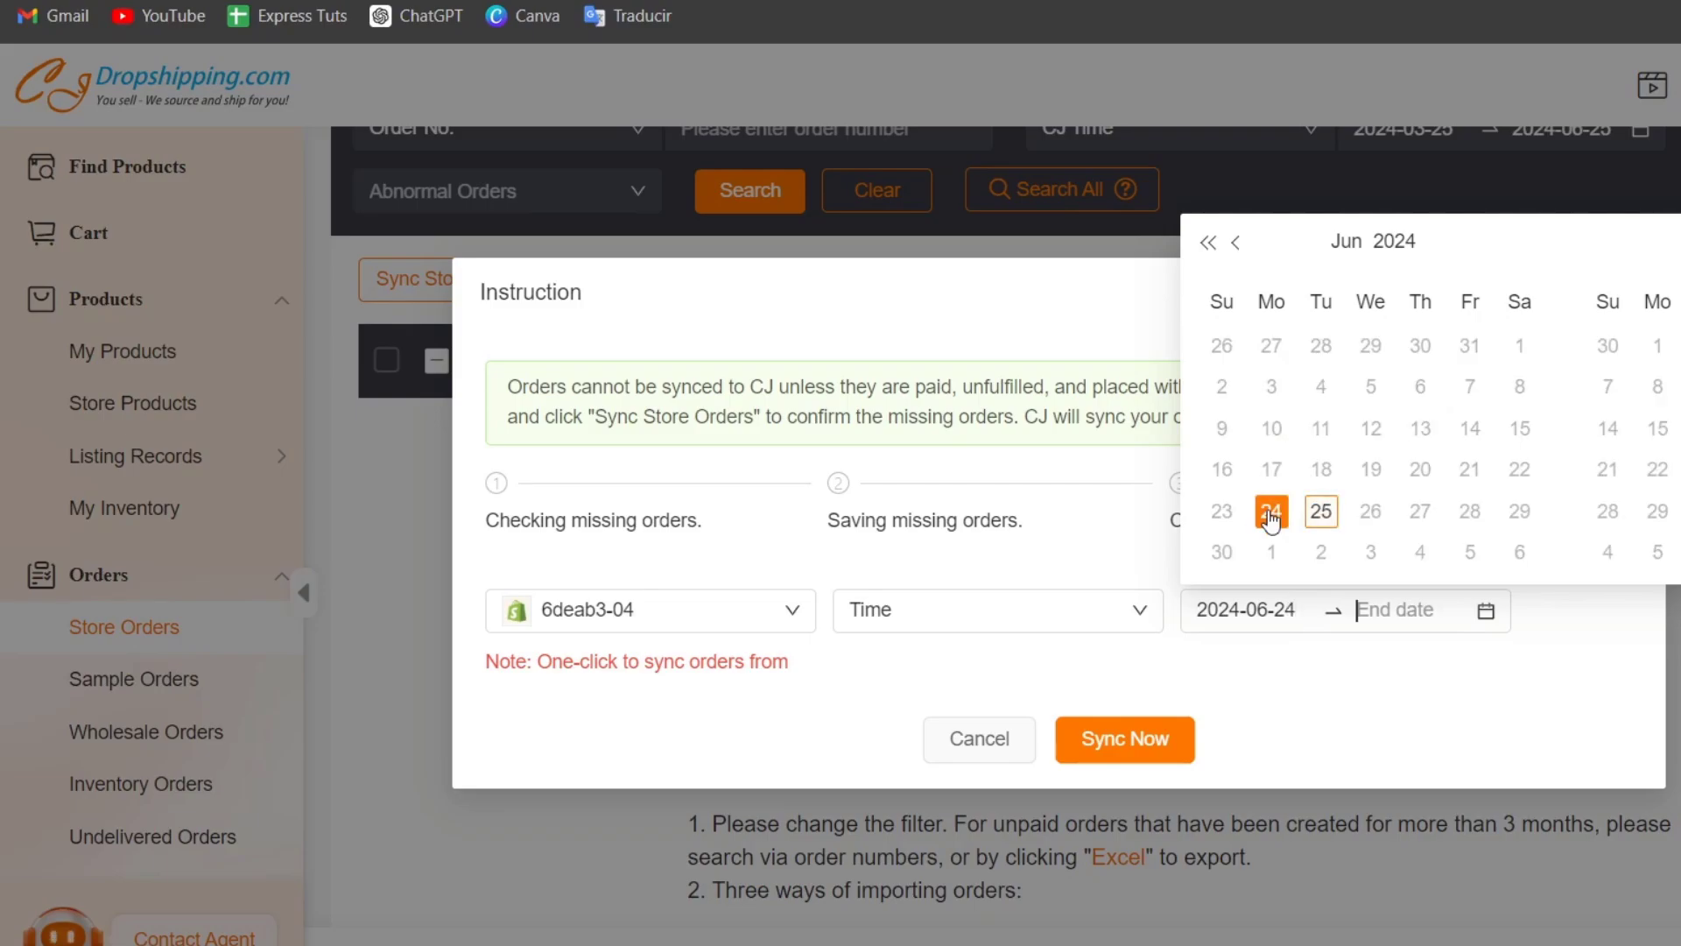
click(1322, 511)
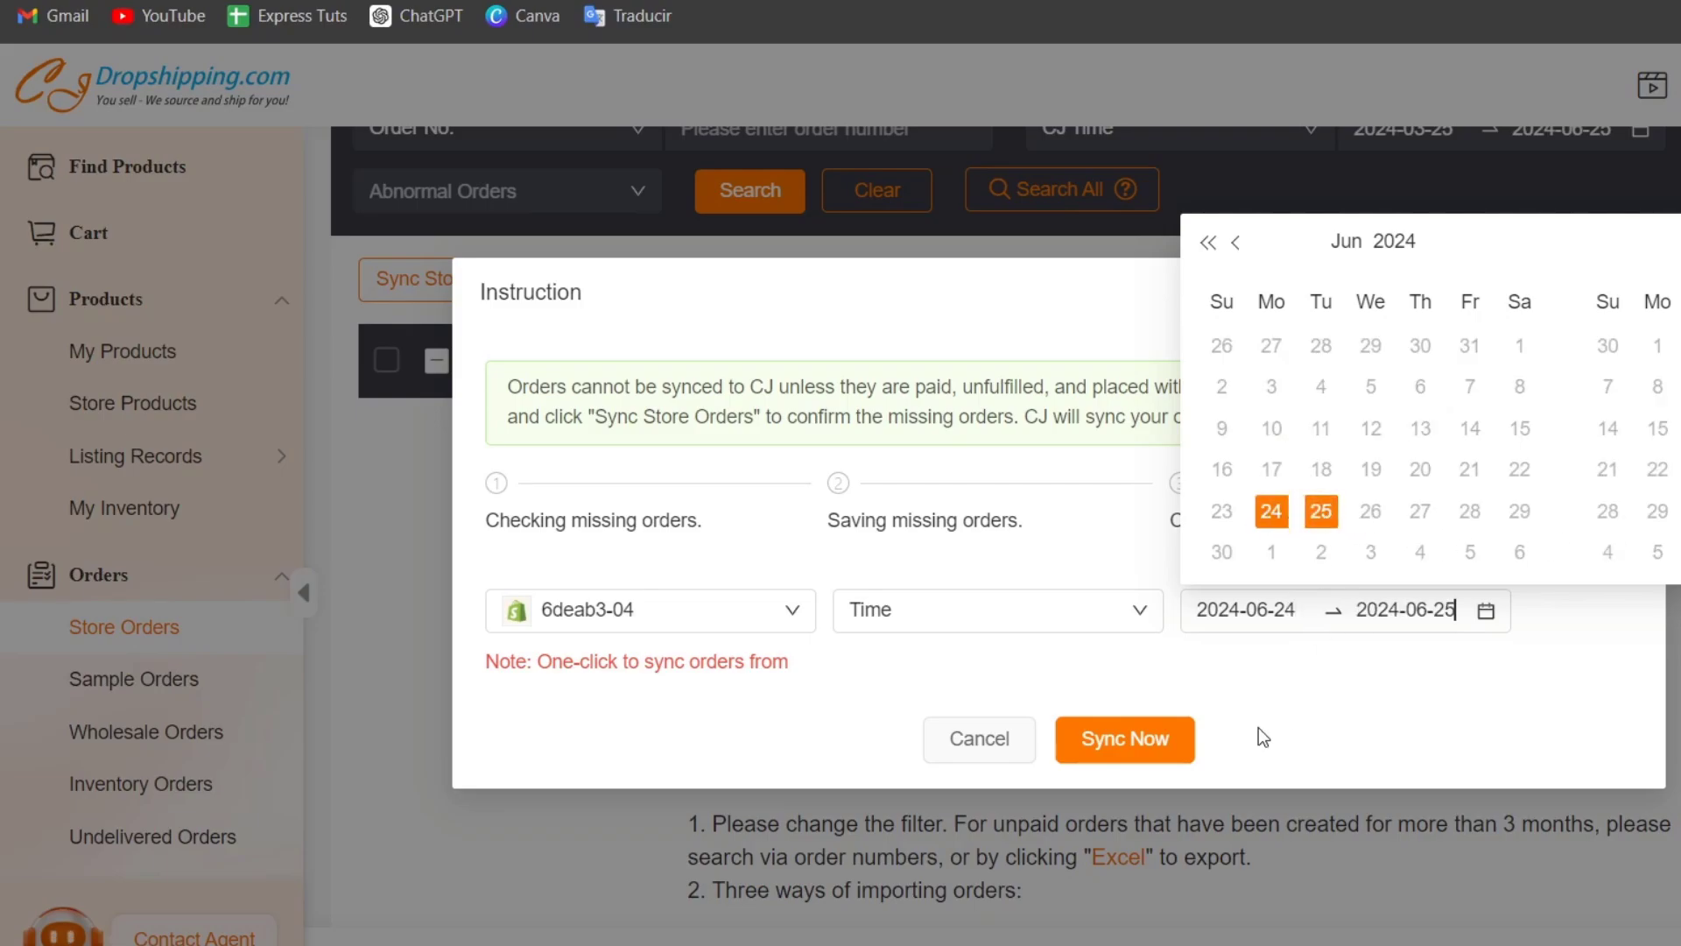
click(1113, 738)
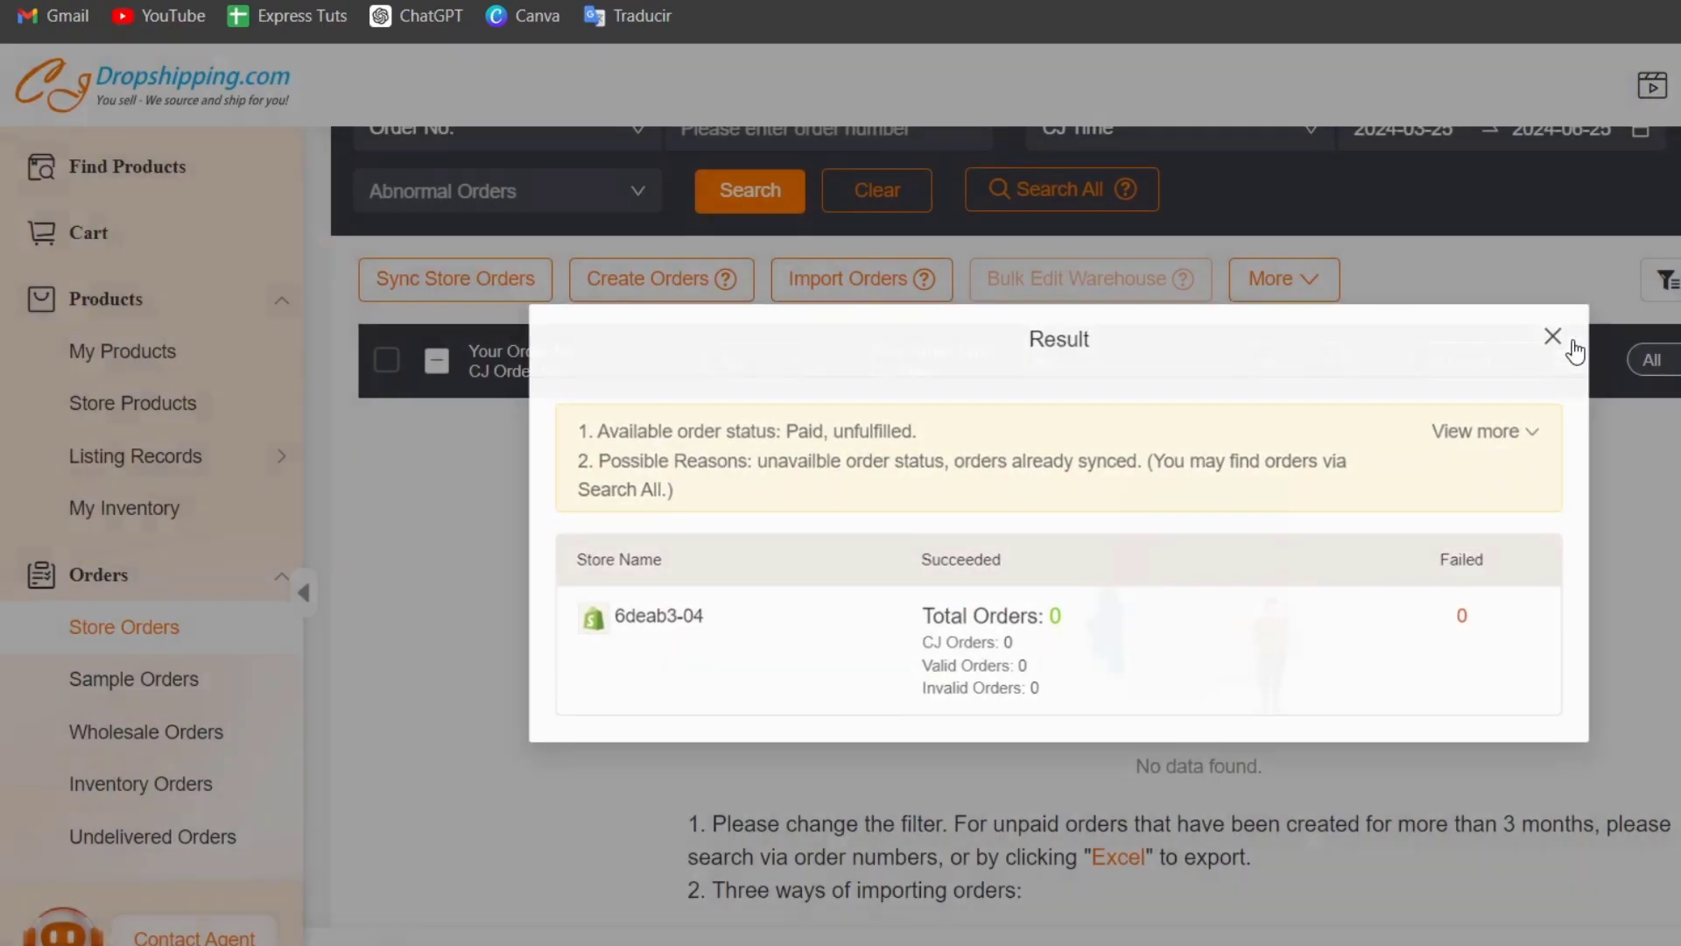
click(1573, 333)
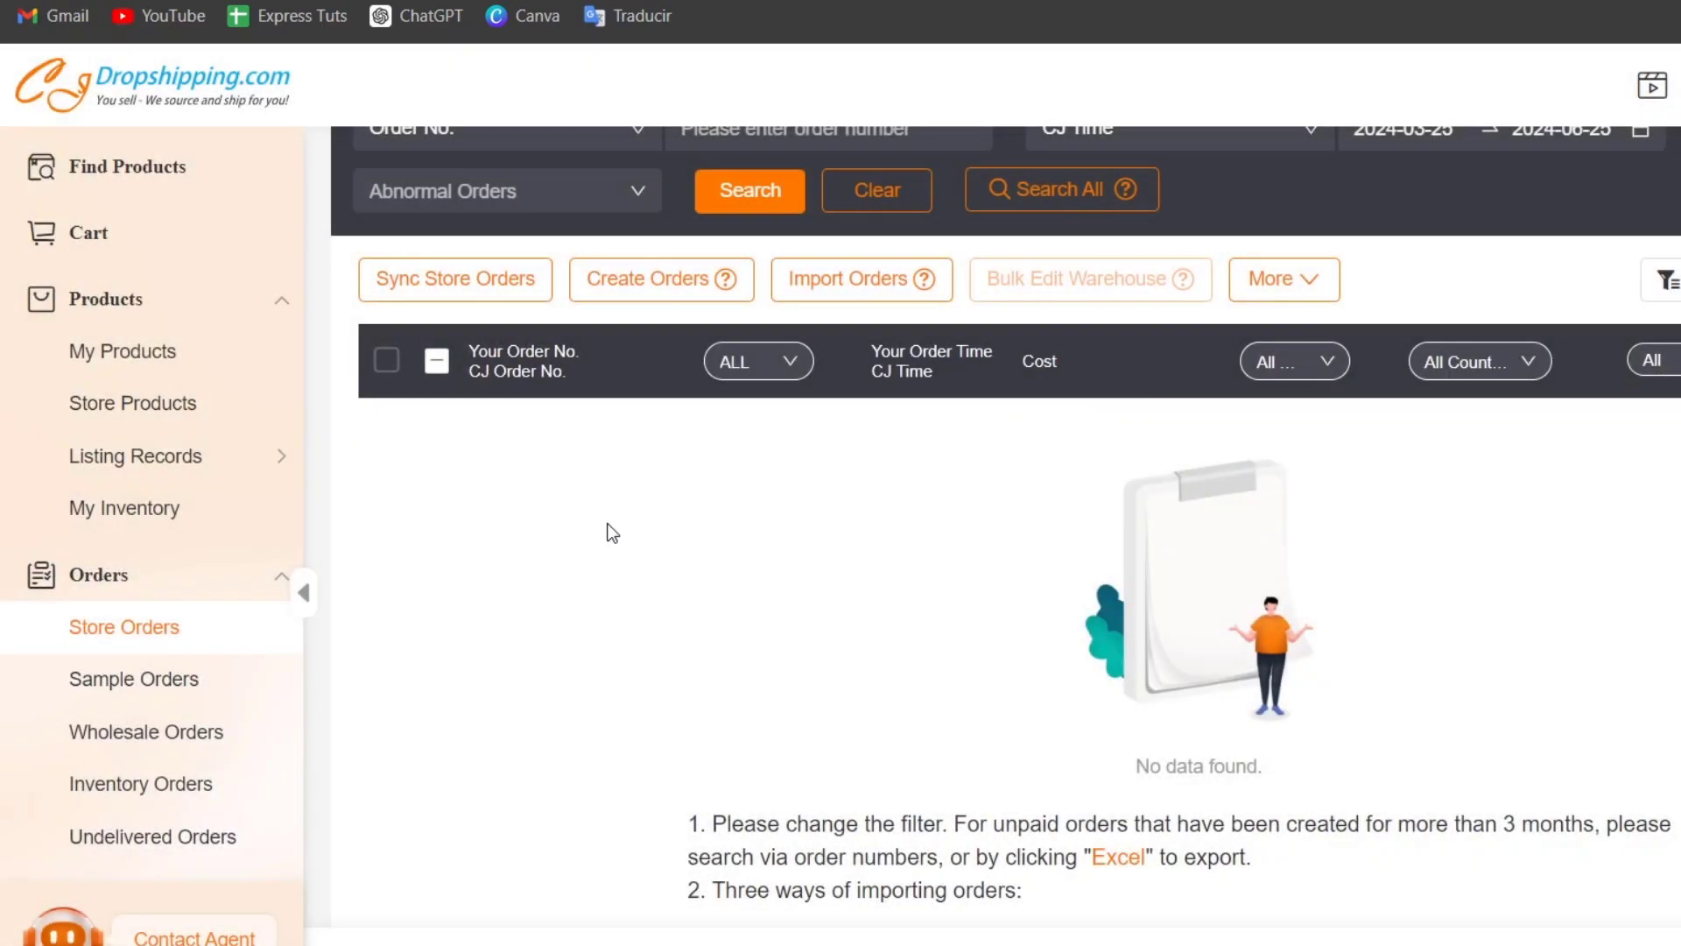
- Review the empty Fulfillment Status page and its preset time range options
scroll(82, 776, down, 3)
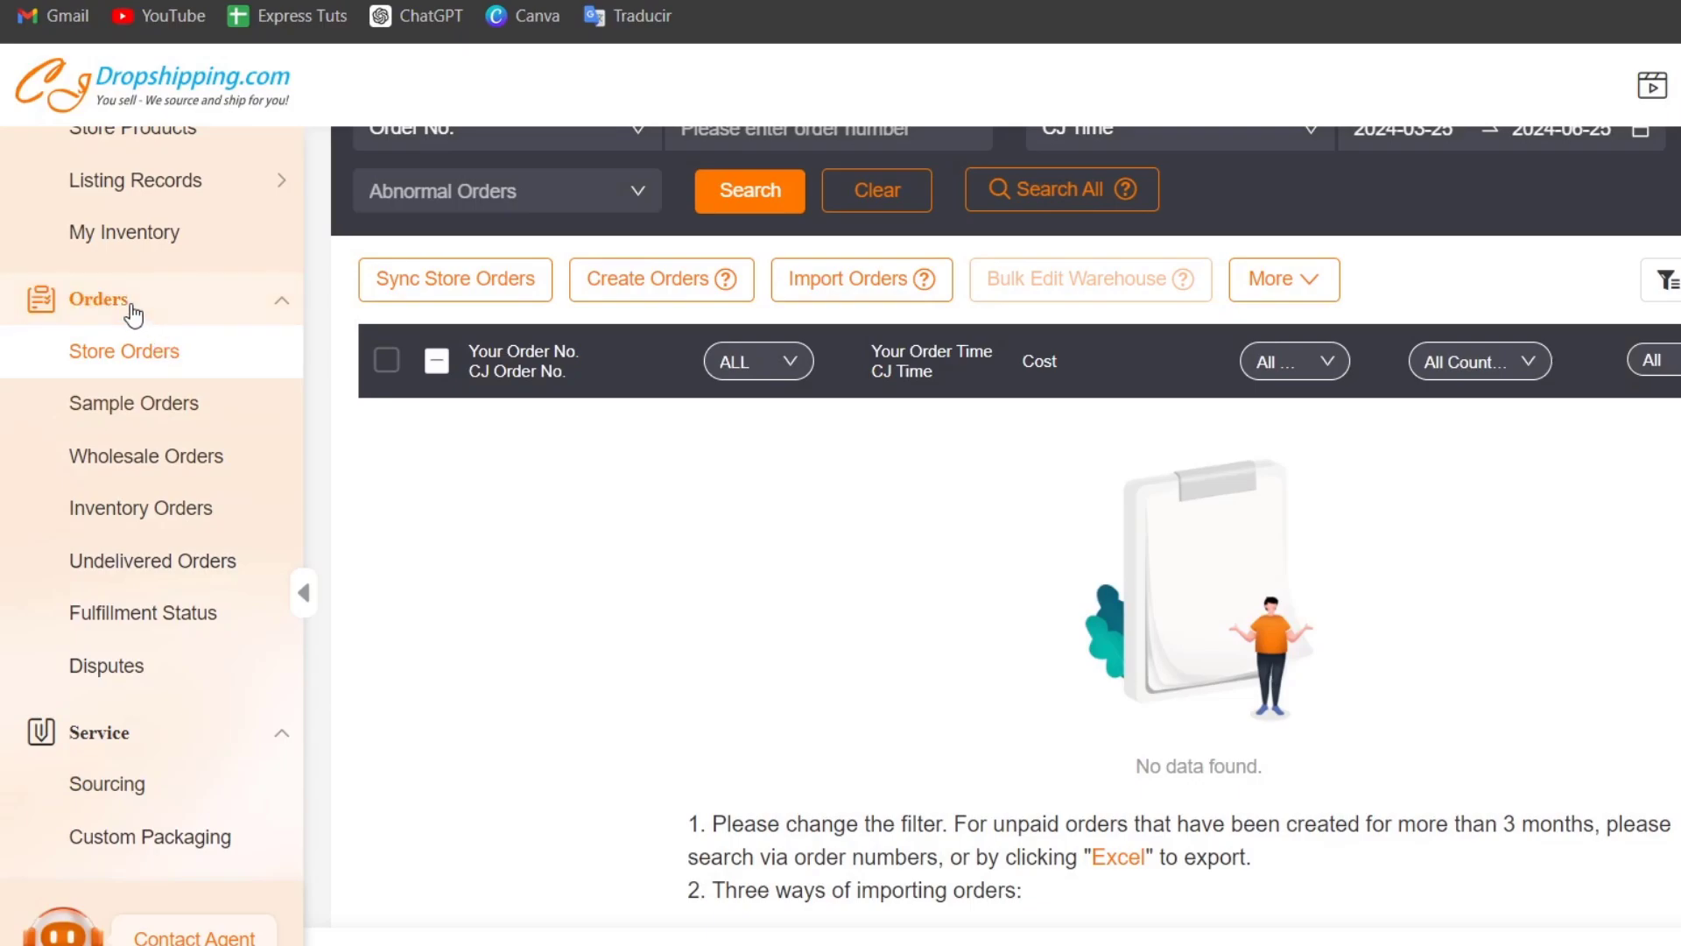
click(154, 623)
scroll(195, 649, down, 5)
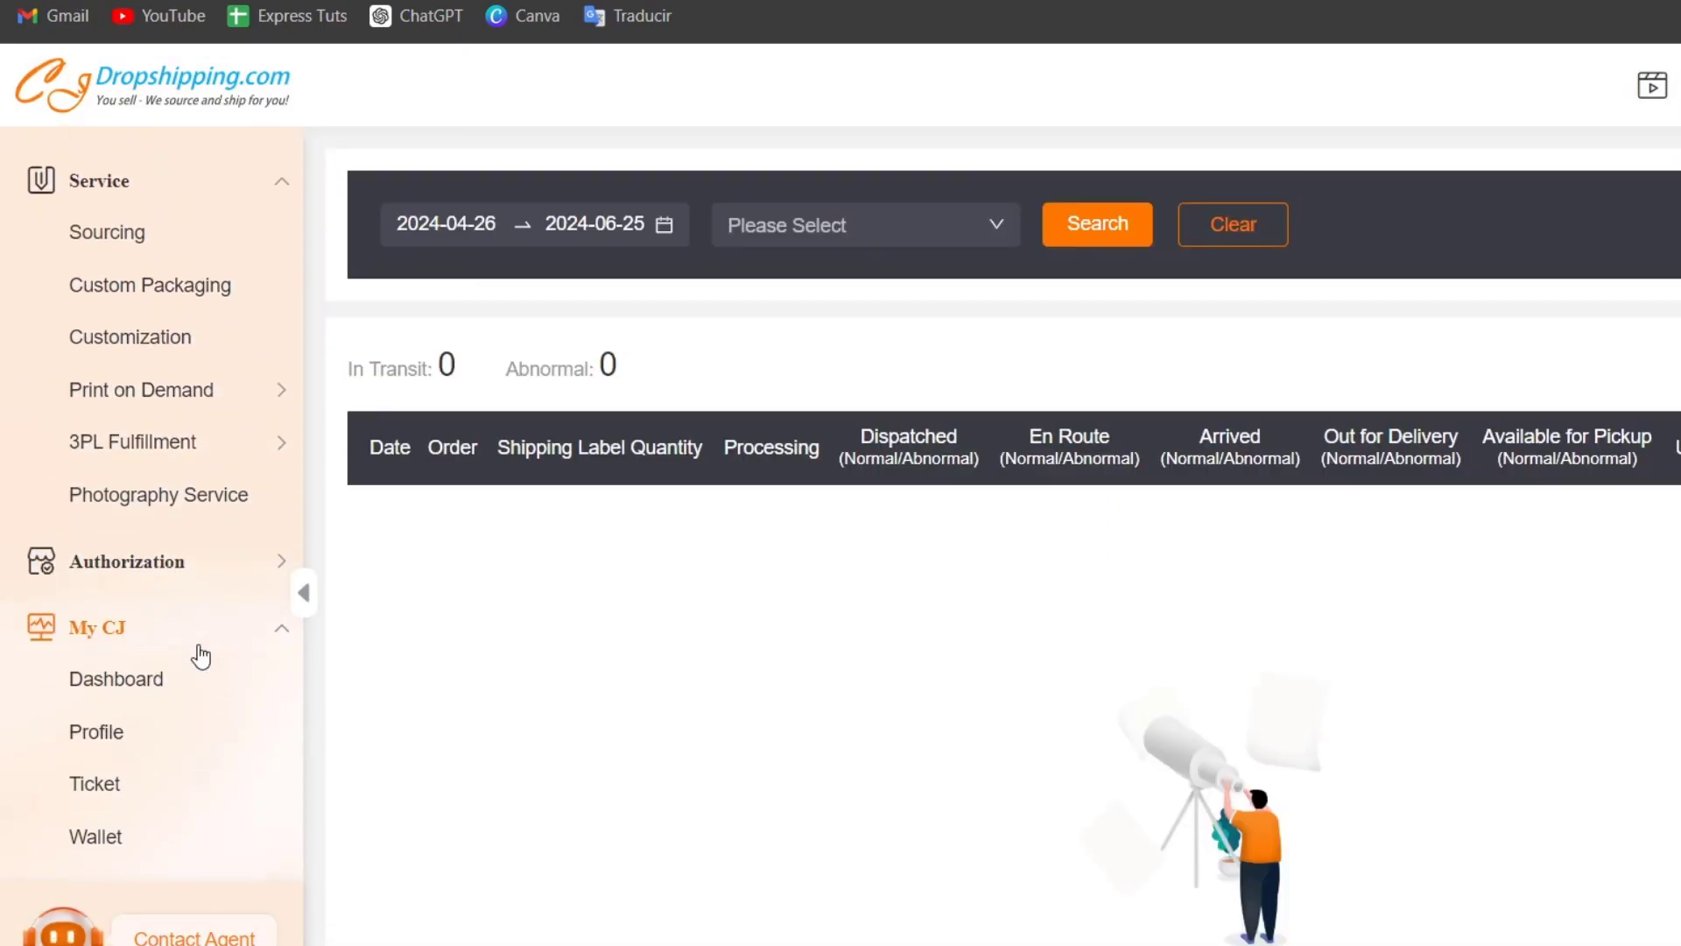
scroll(201, 656, down, 3)
scroll(201, 657, up, 2)
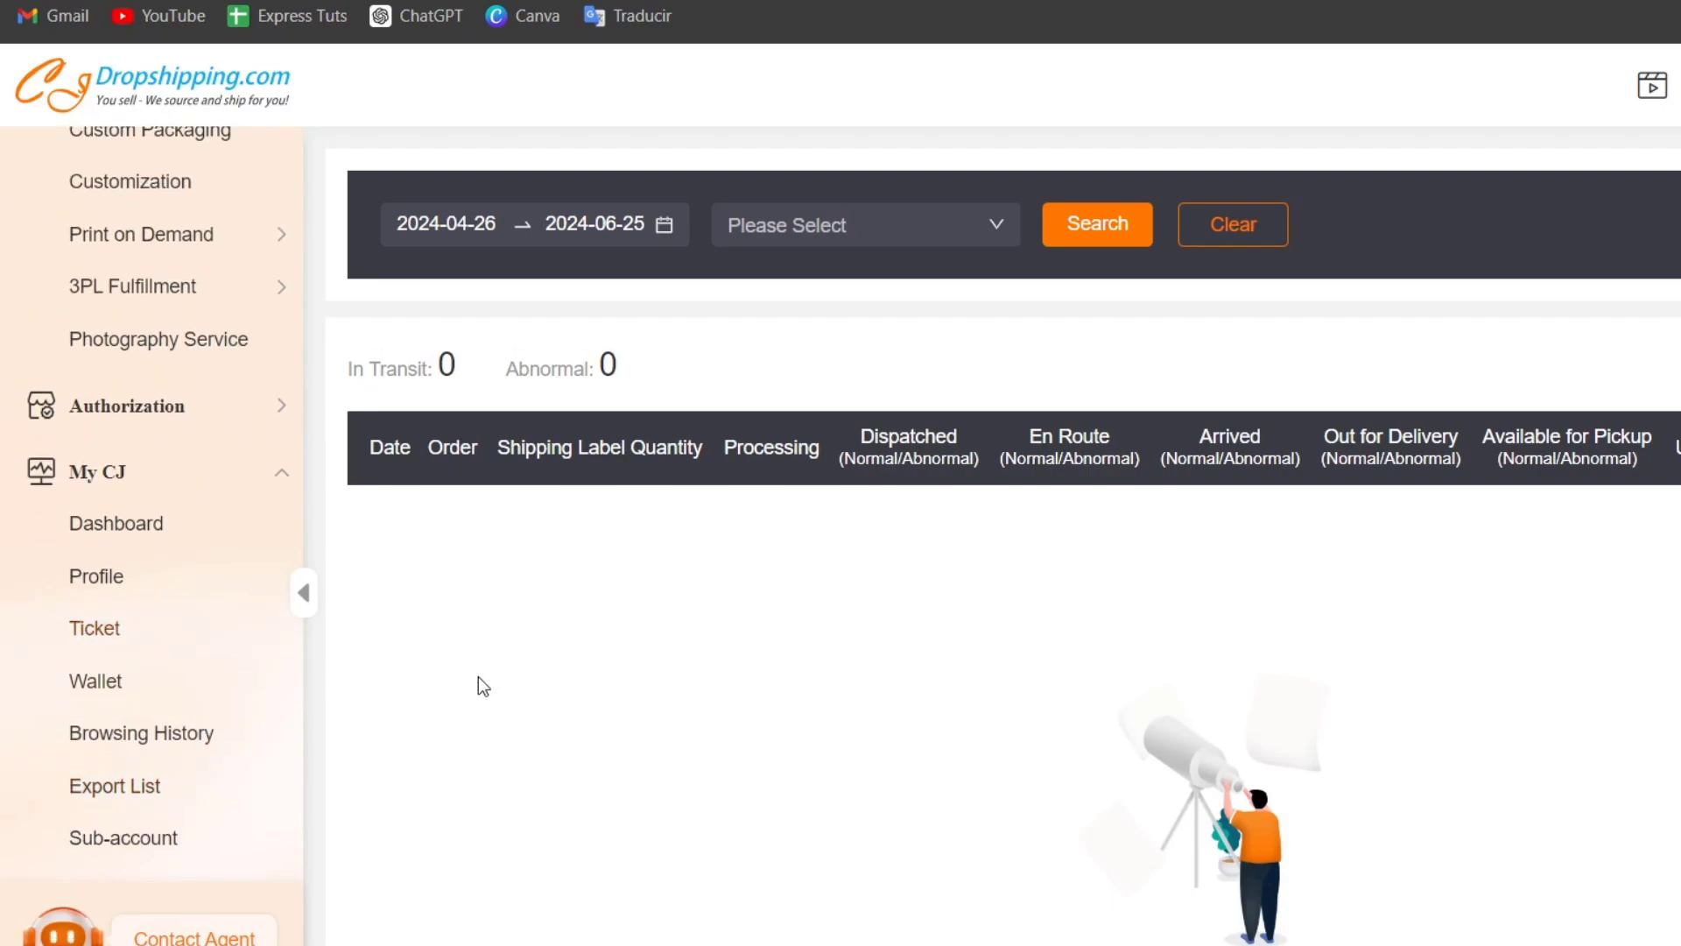
scroll(1228, 707, down, 2)
scroll(1317, 704, up, 2)
click(925, 225)
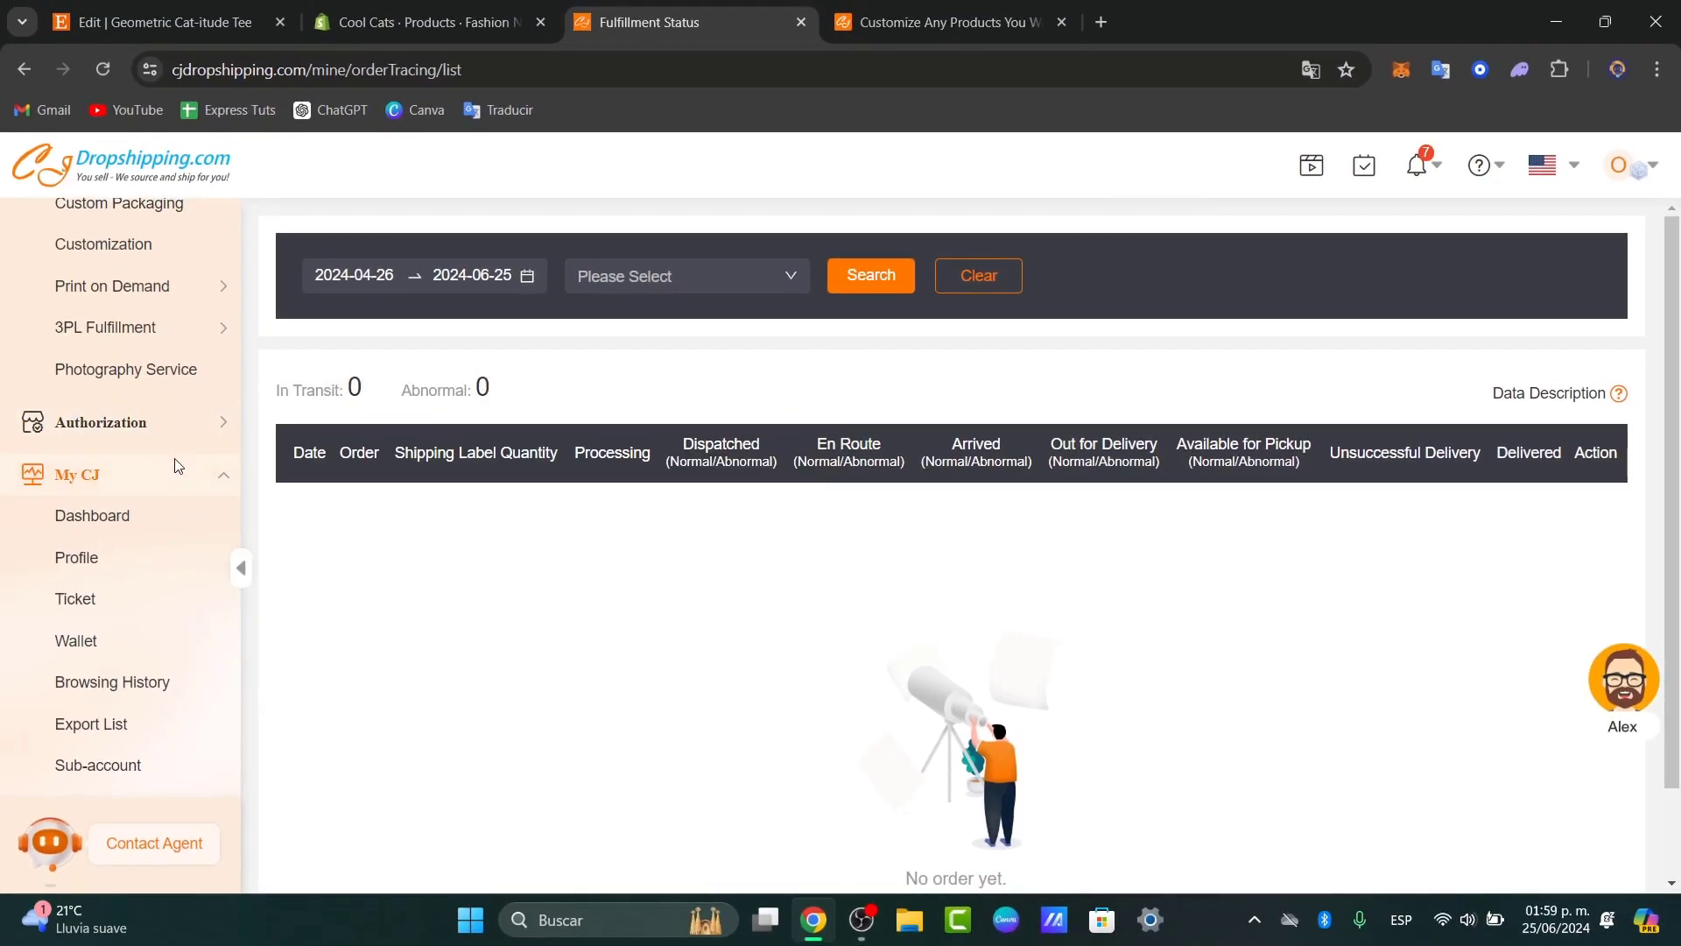
scroll(175, 466, up, 4)
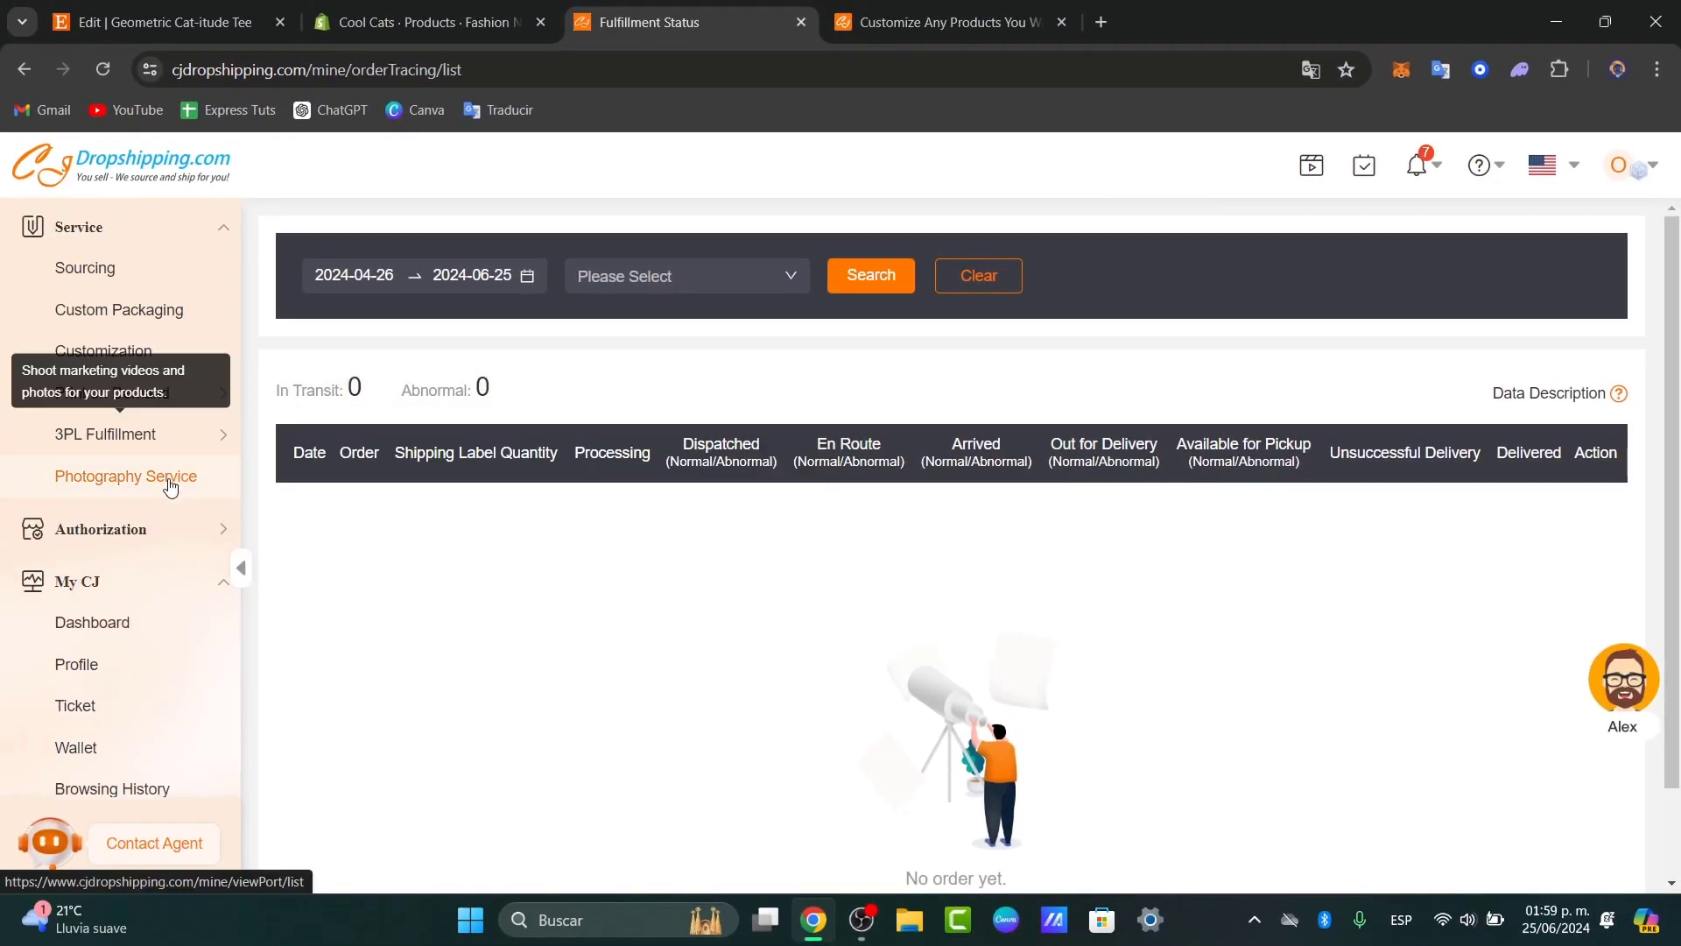
scroll(182, 310, up, 5)
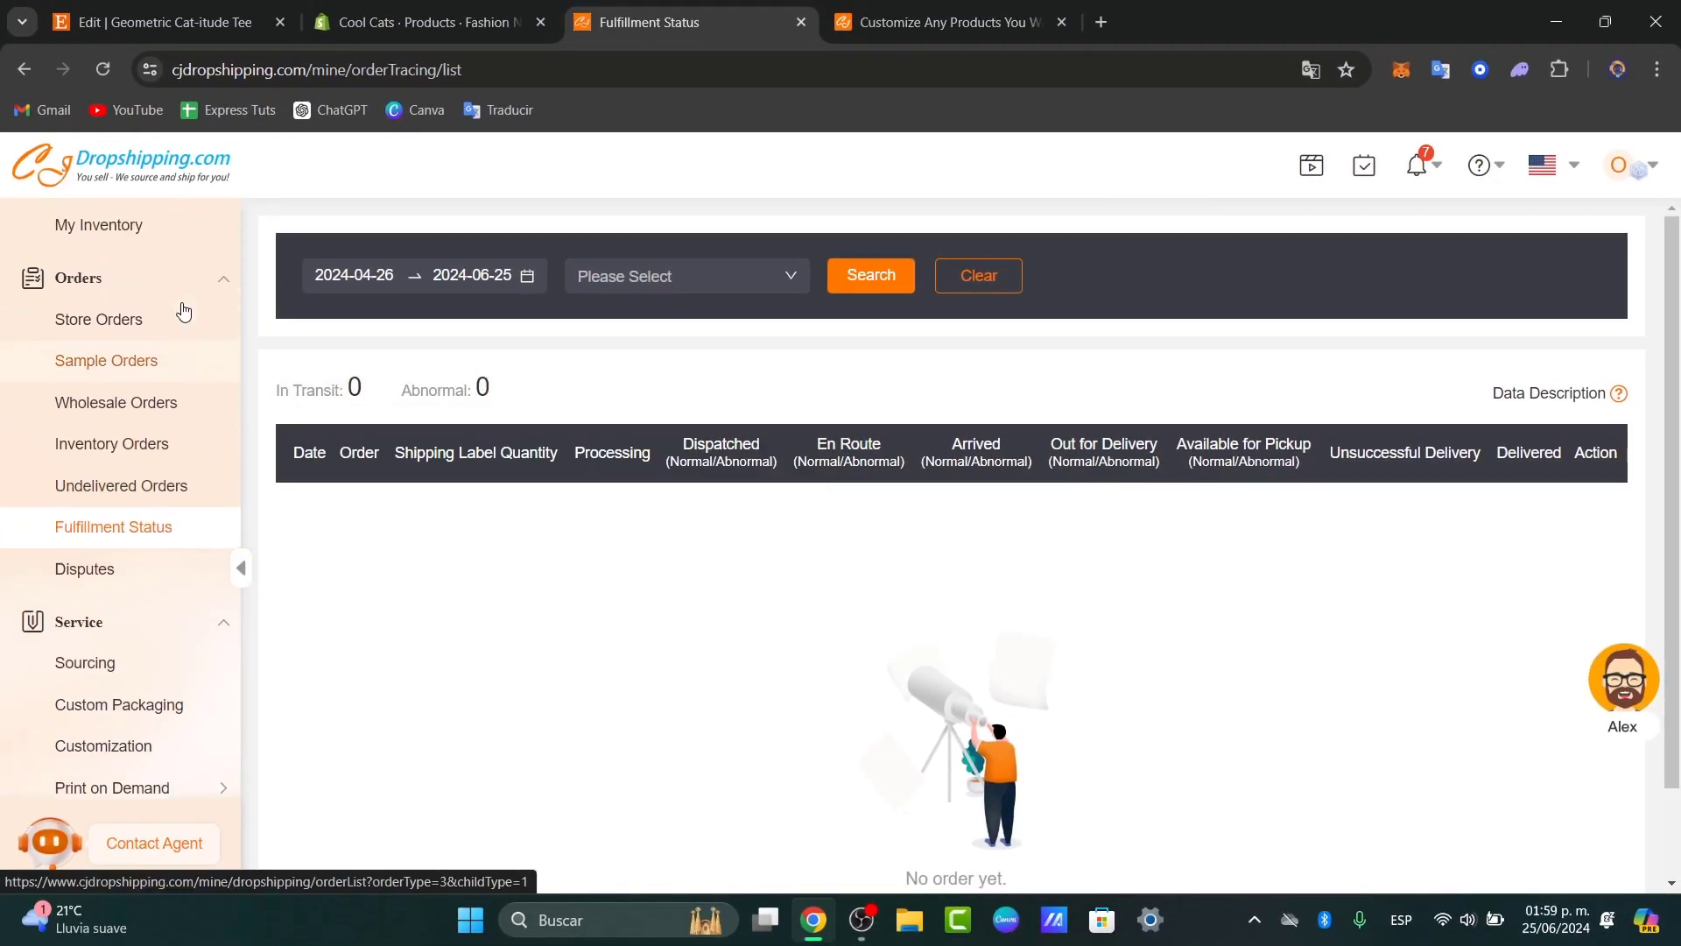
- Return to Orders > Store Orders and scroll through the empty list
click(133, 338)
click(129, 331)
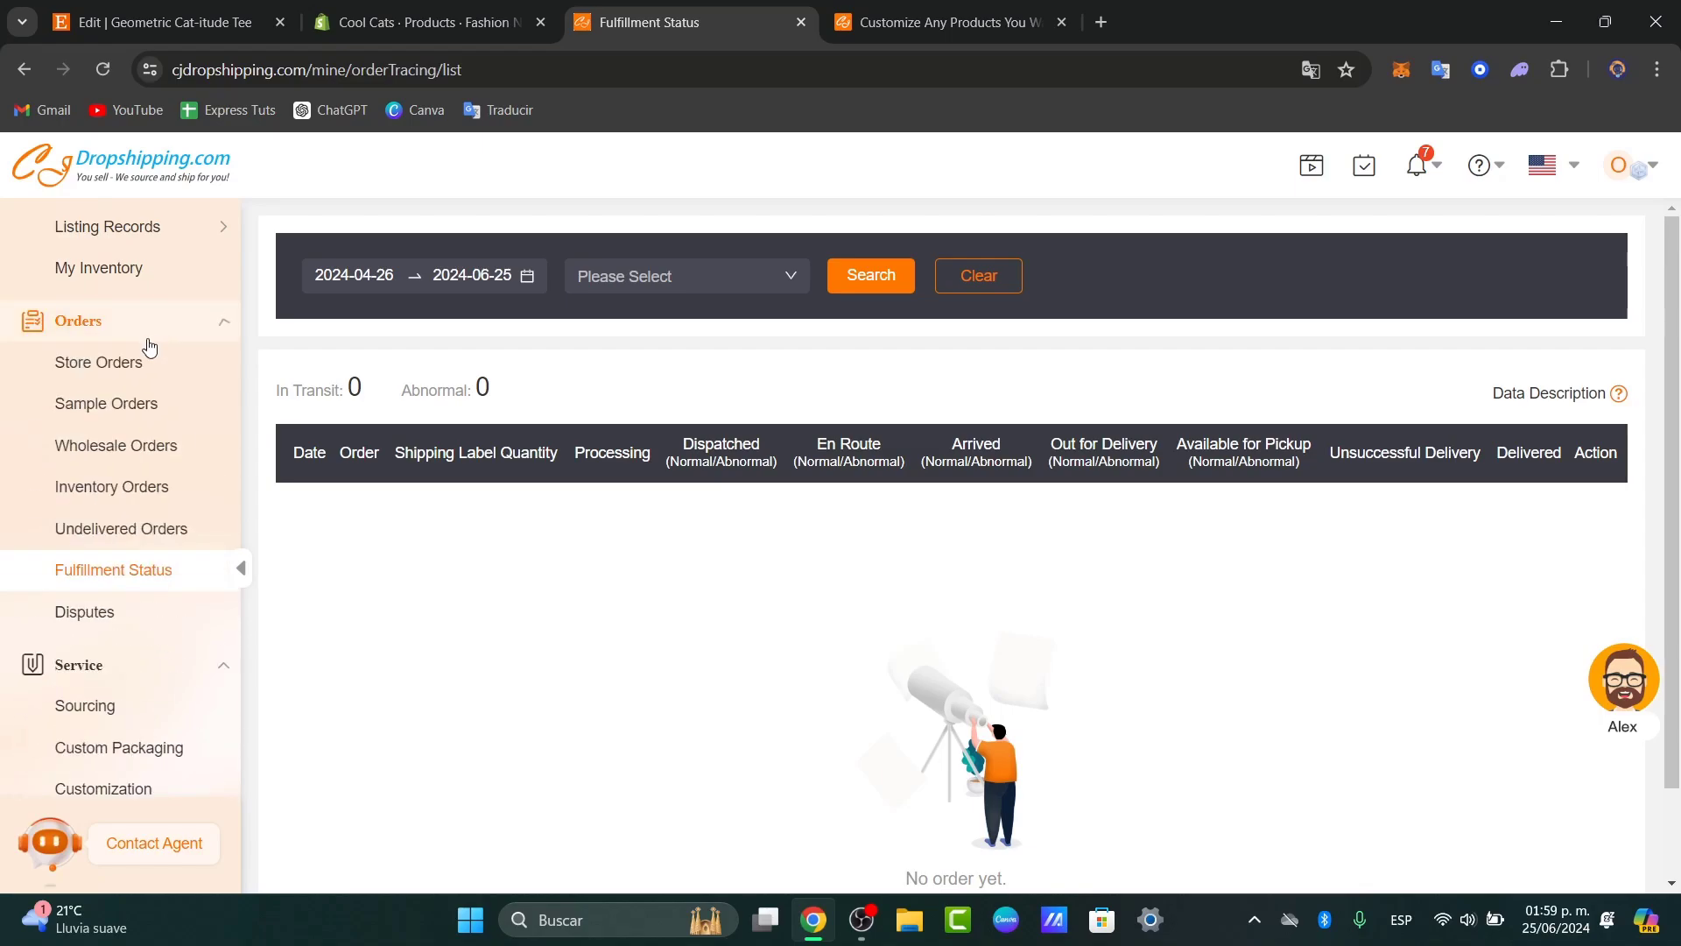
click(139, 363)
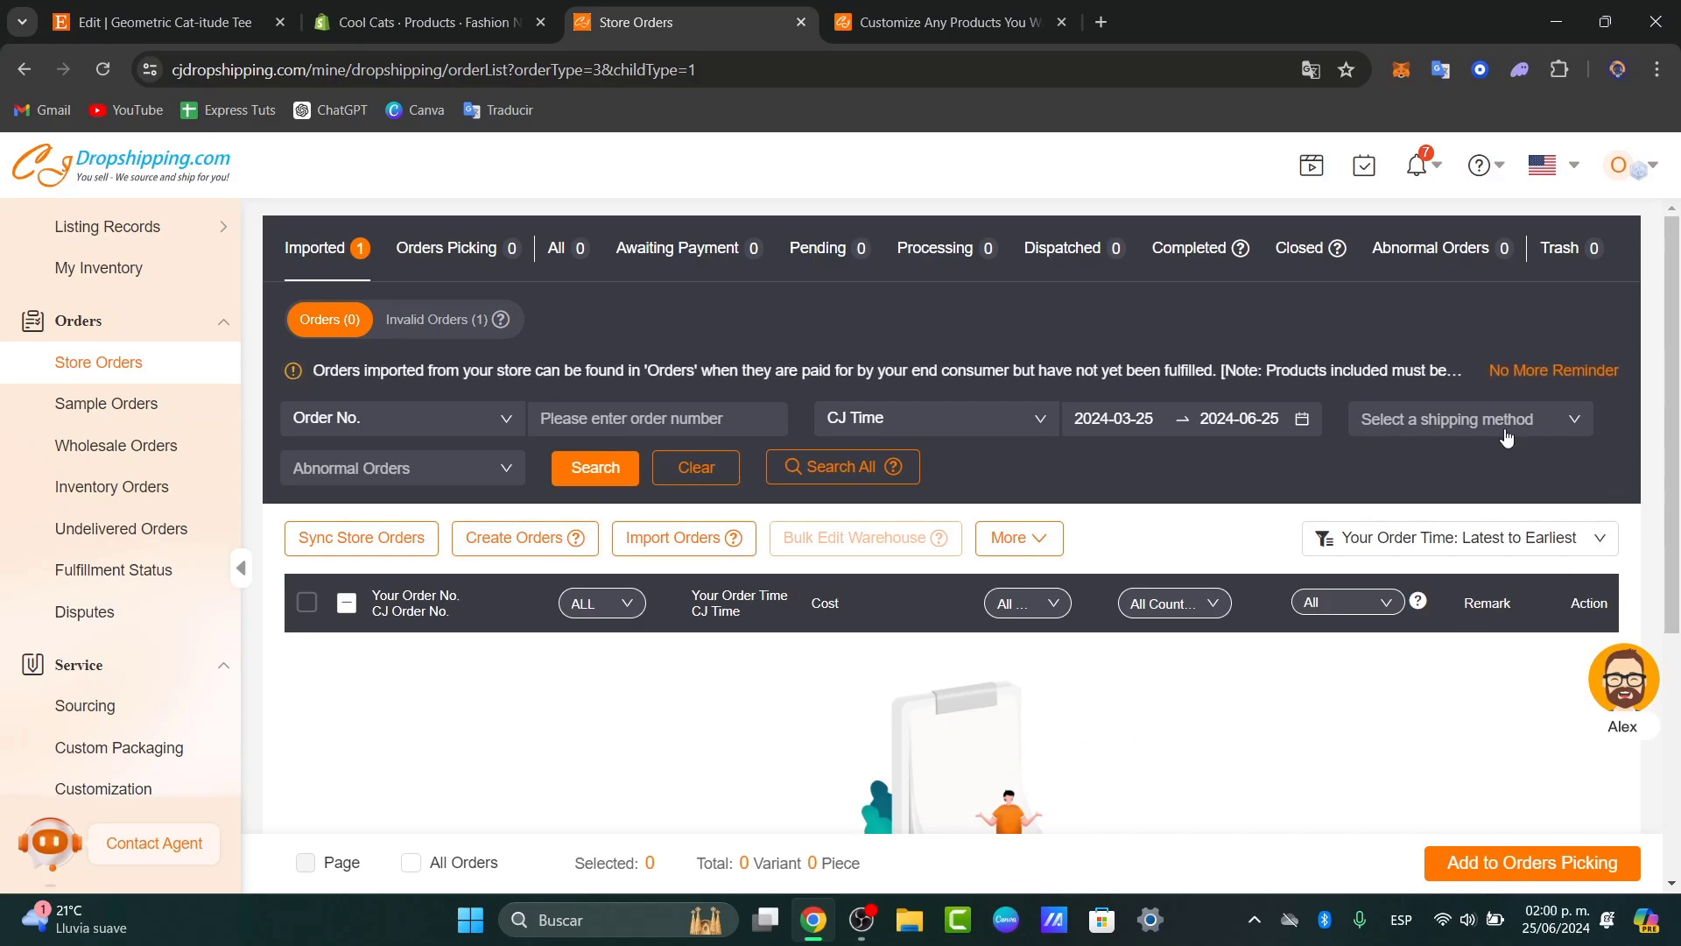
scroll(1528, 335, down, 4)
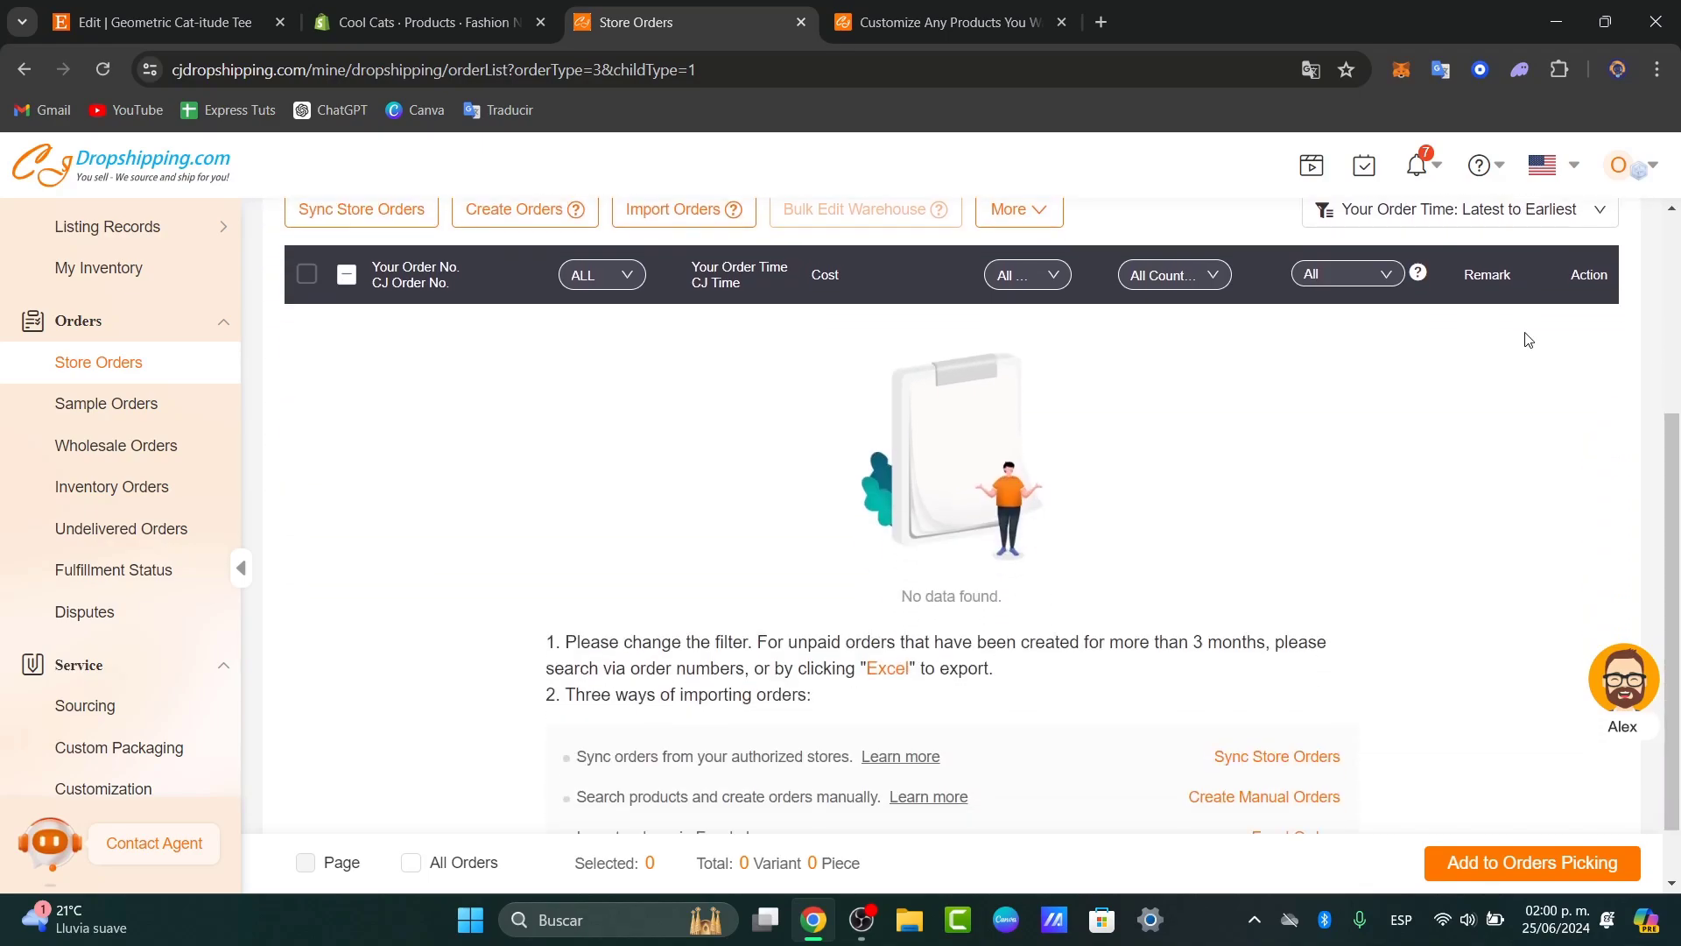
scroll(1528, 340, down, 1)
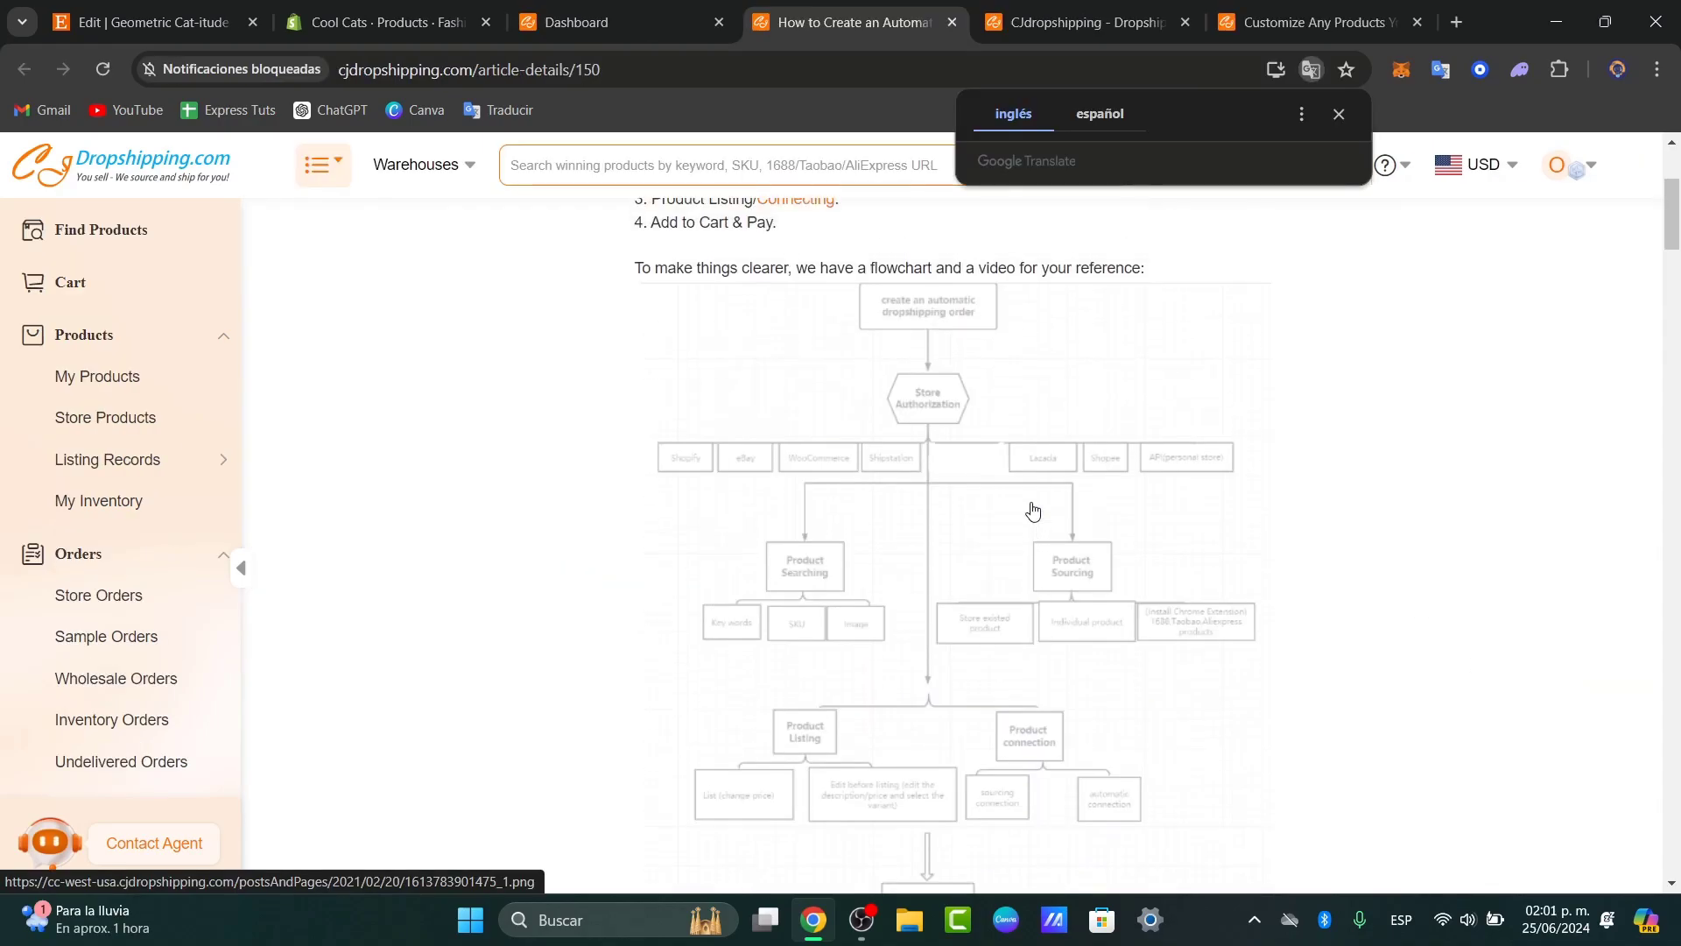
scroll(1031, 503, up, 3)
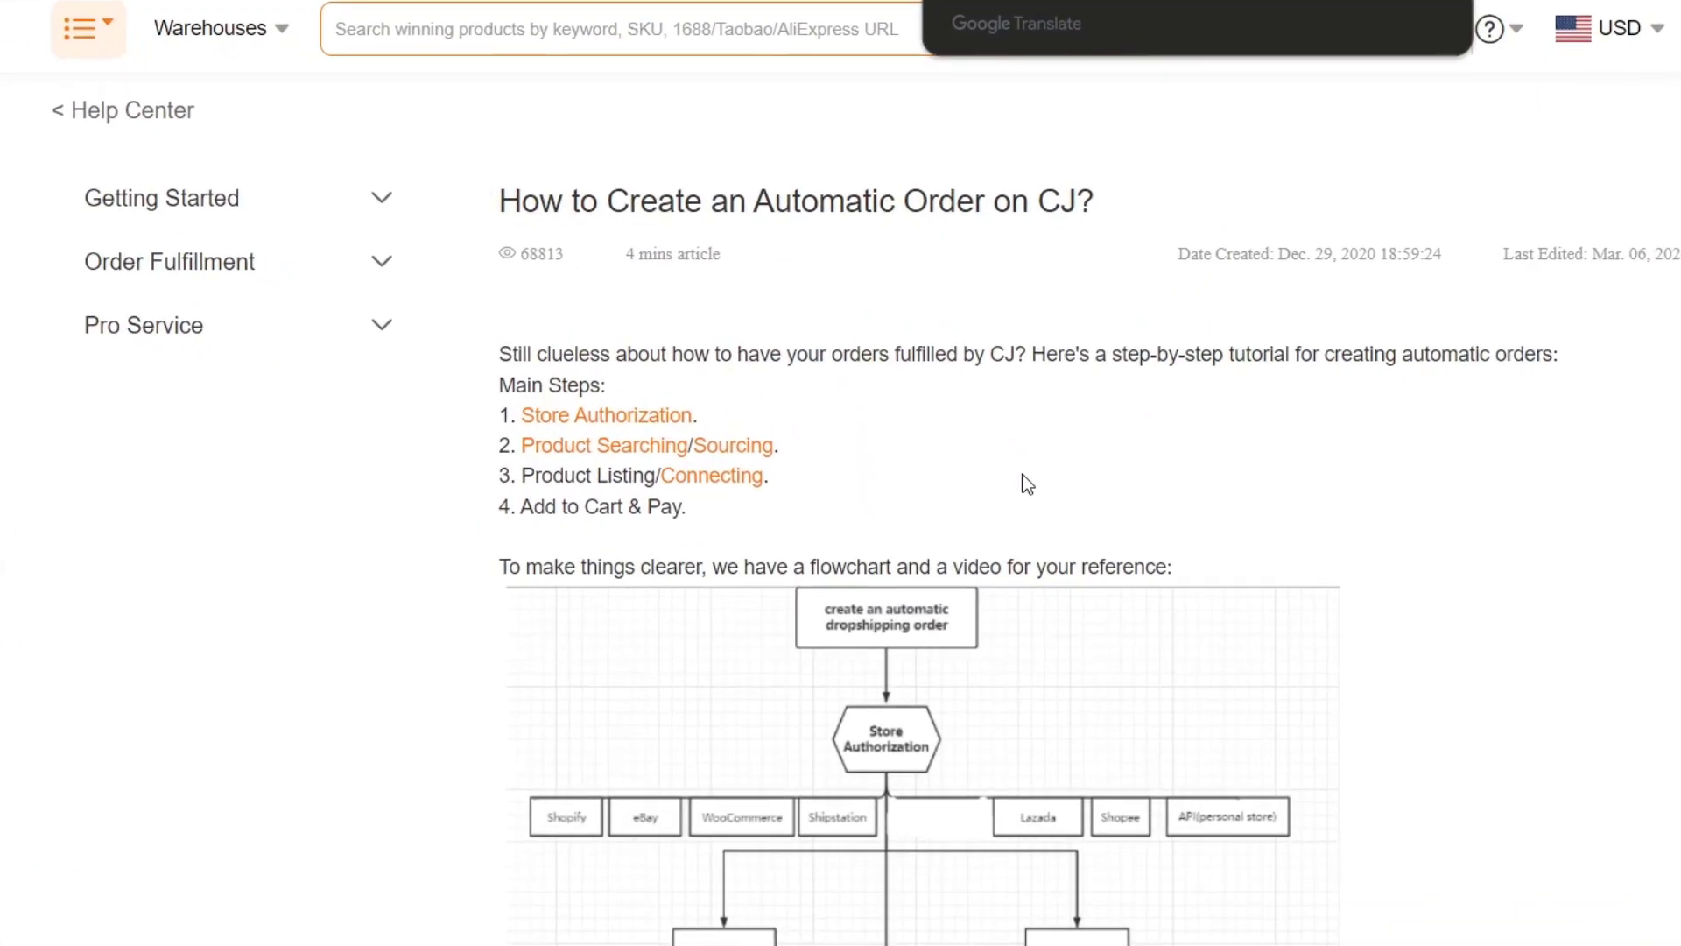
- Read through the automatic-order article's four steps and flowchart, highlighting step 4's text
scroll(1028, 461, down, 2)
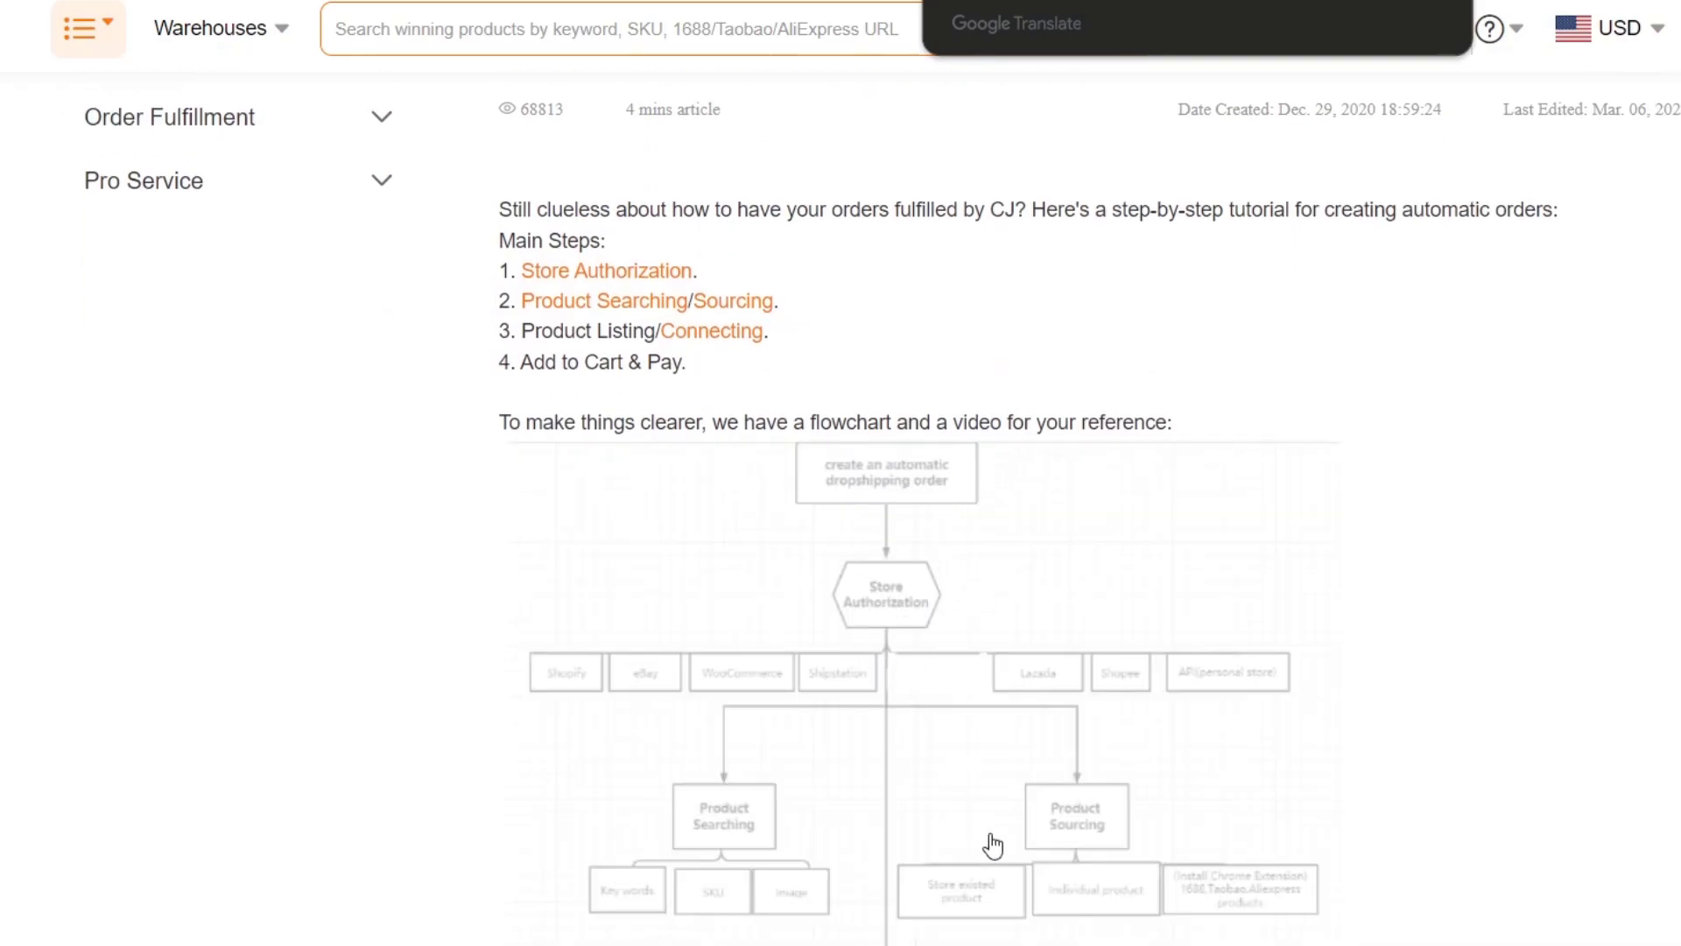
scroll(1223, 668, down, 5)
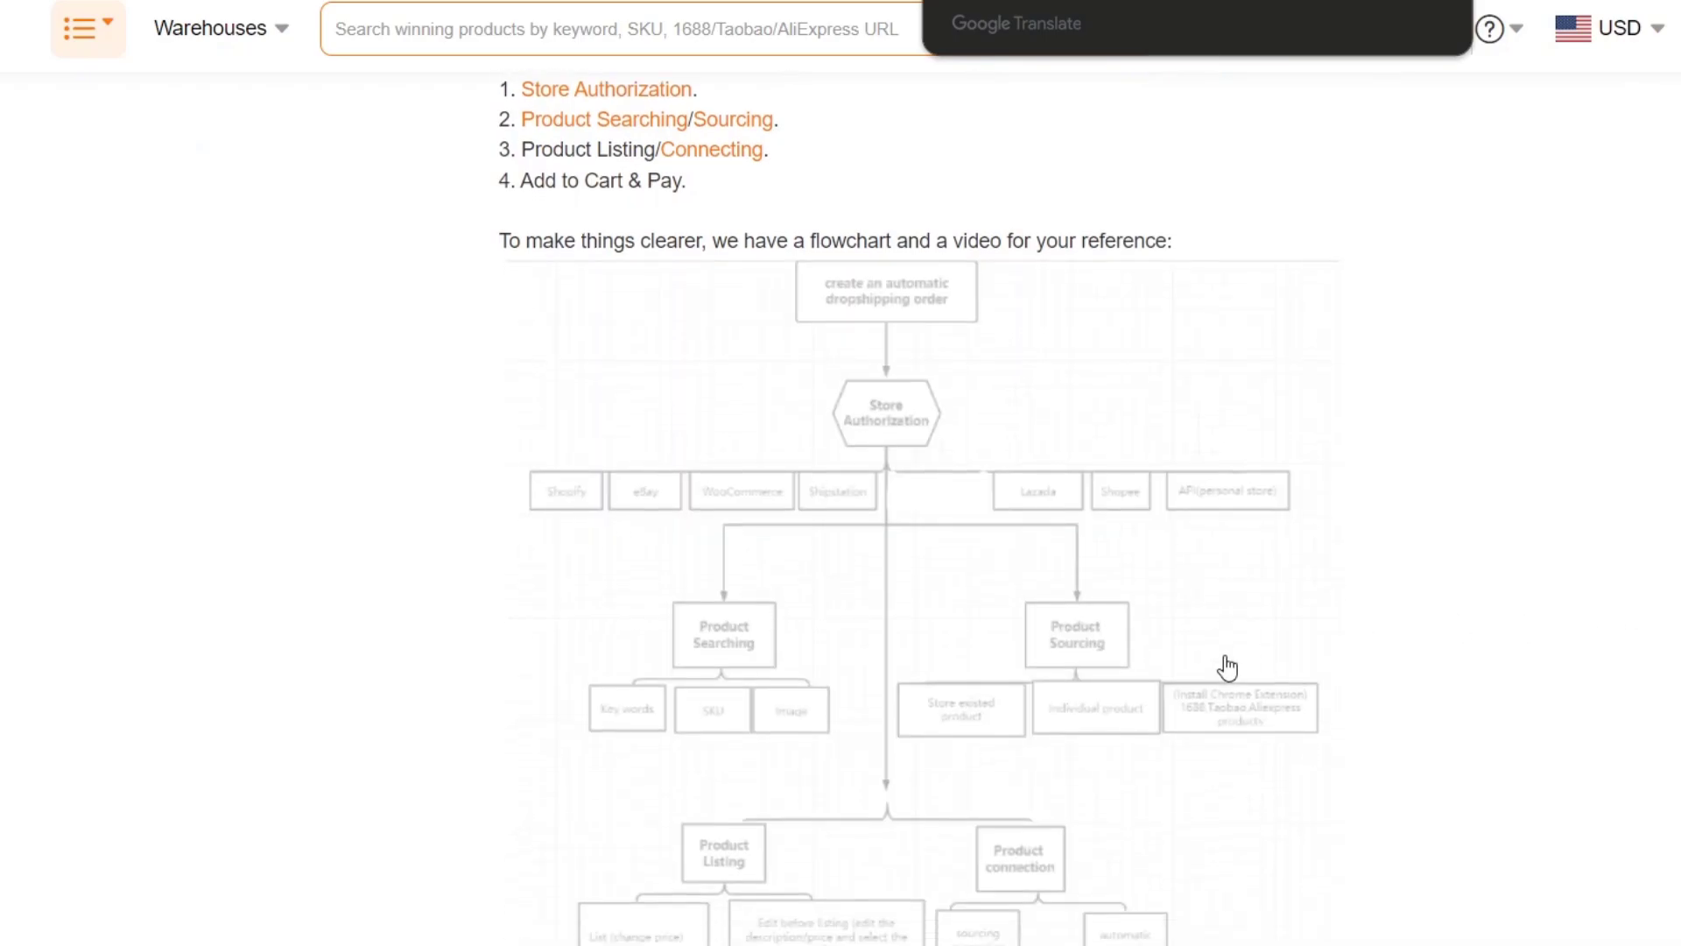
scroll(1203, 564, up, 3)
scroll(1203, 565, up, 3)
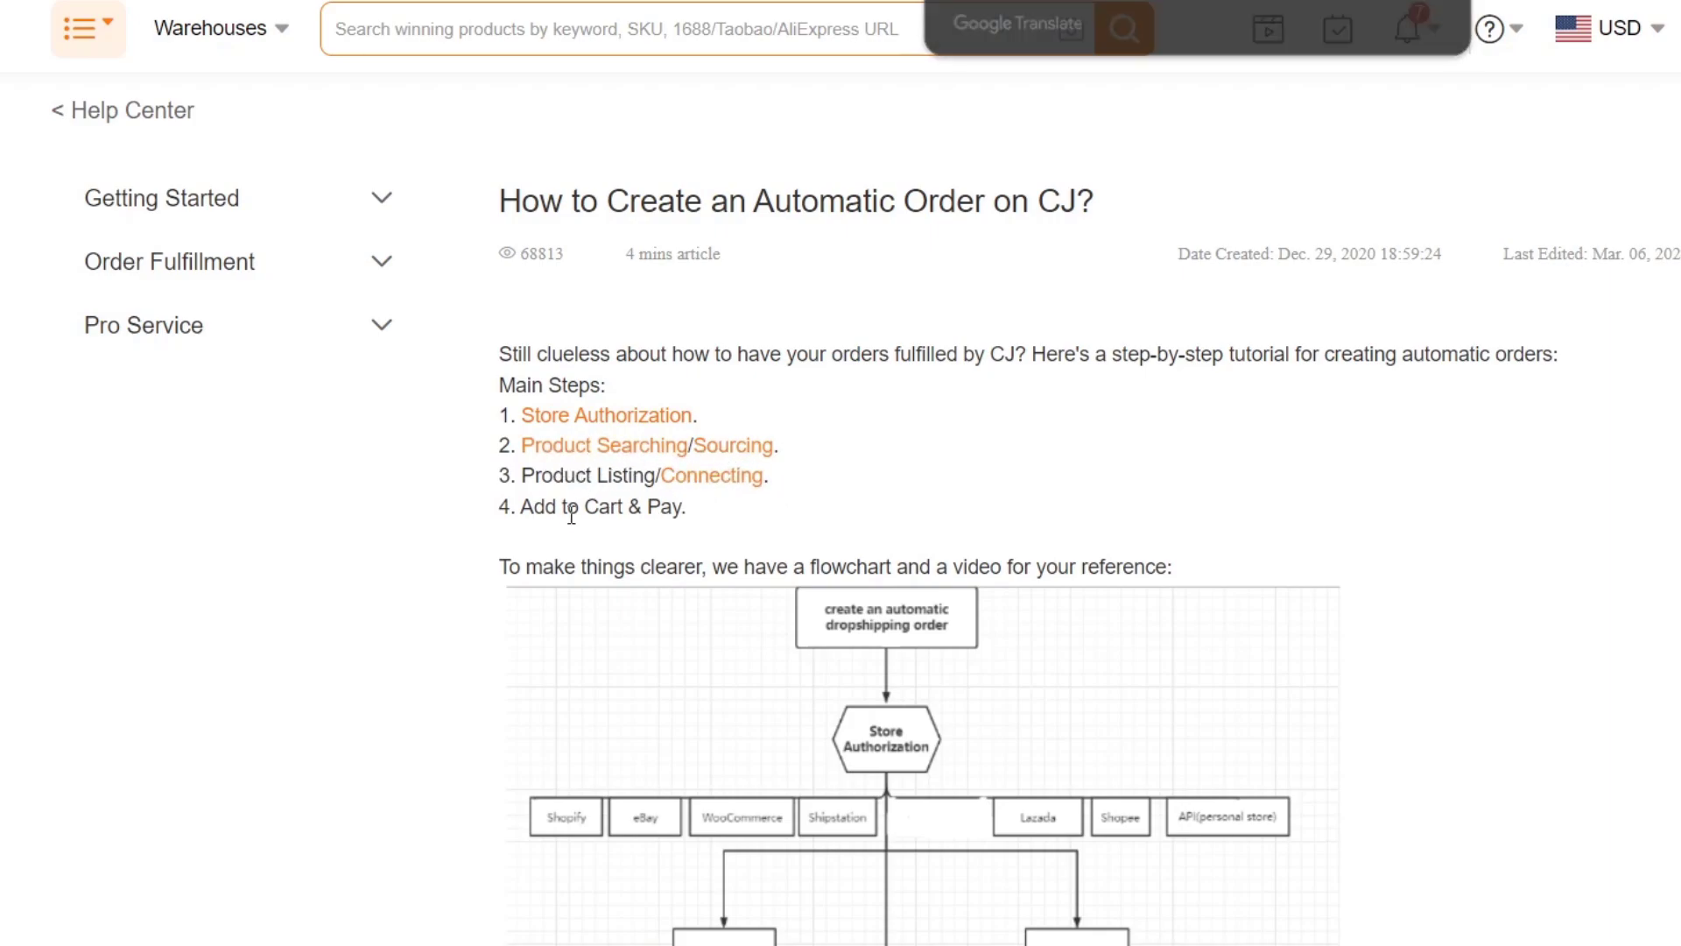
drag(562, 508, 685, 520)
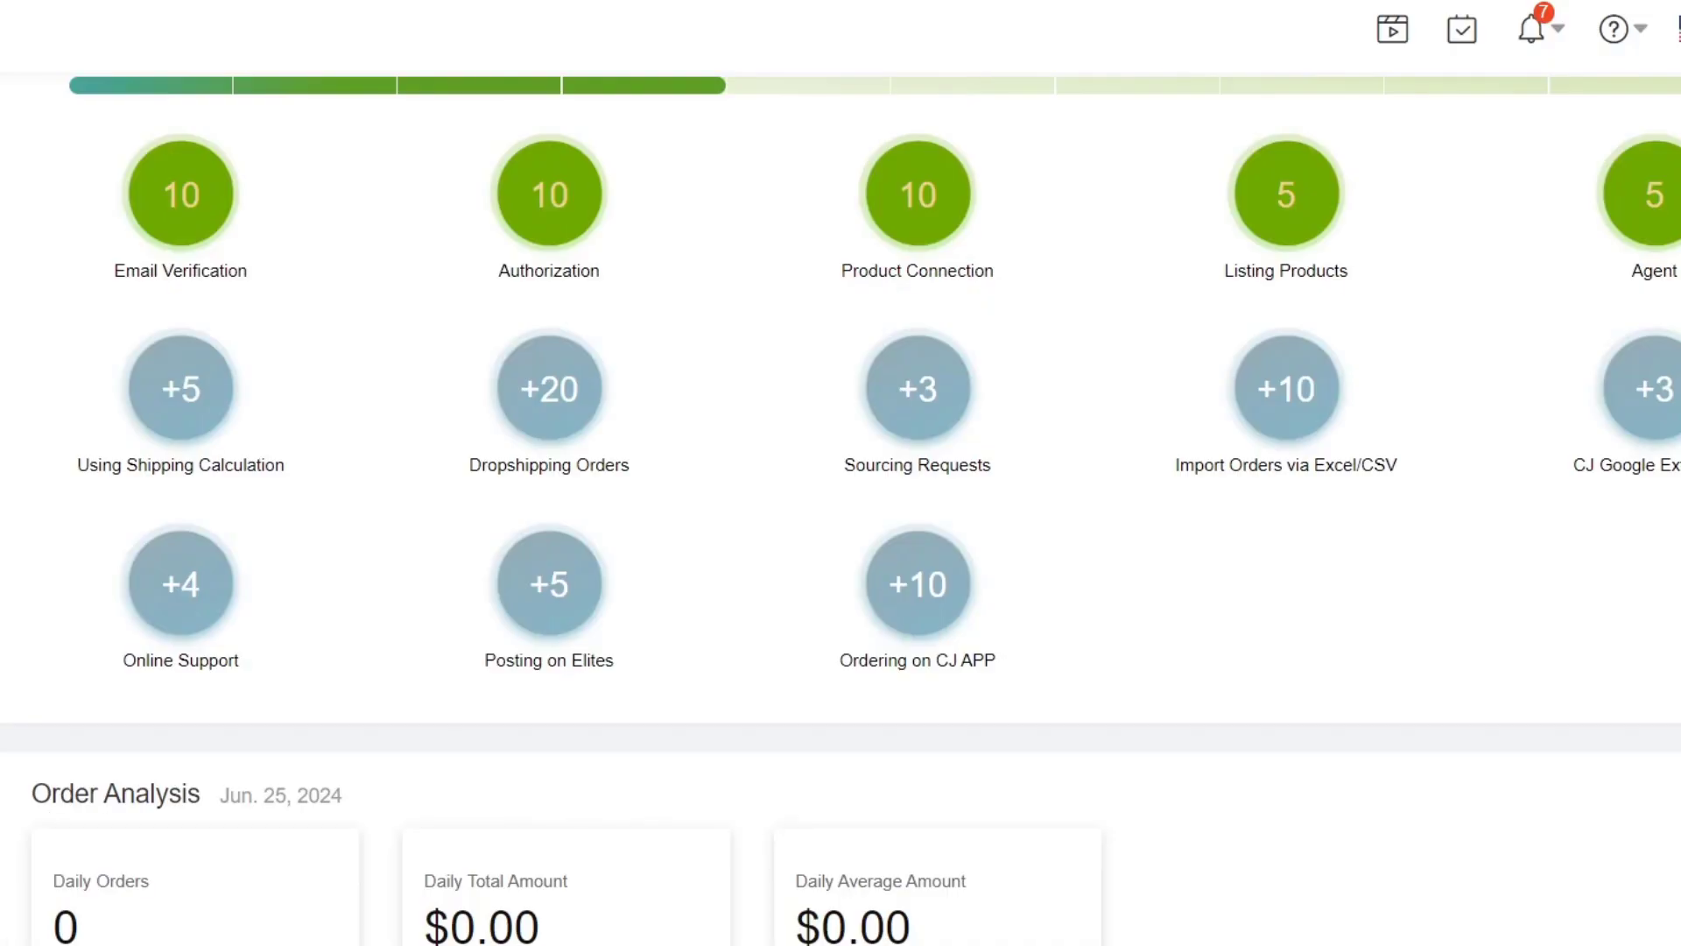
- Check the dashboard's CJ Skills progress, then go to Print on Demand > Design Myself
mouse_move(489, 537)
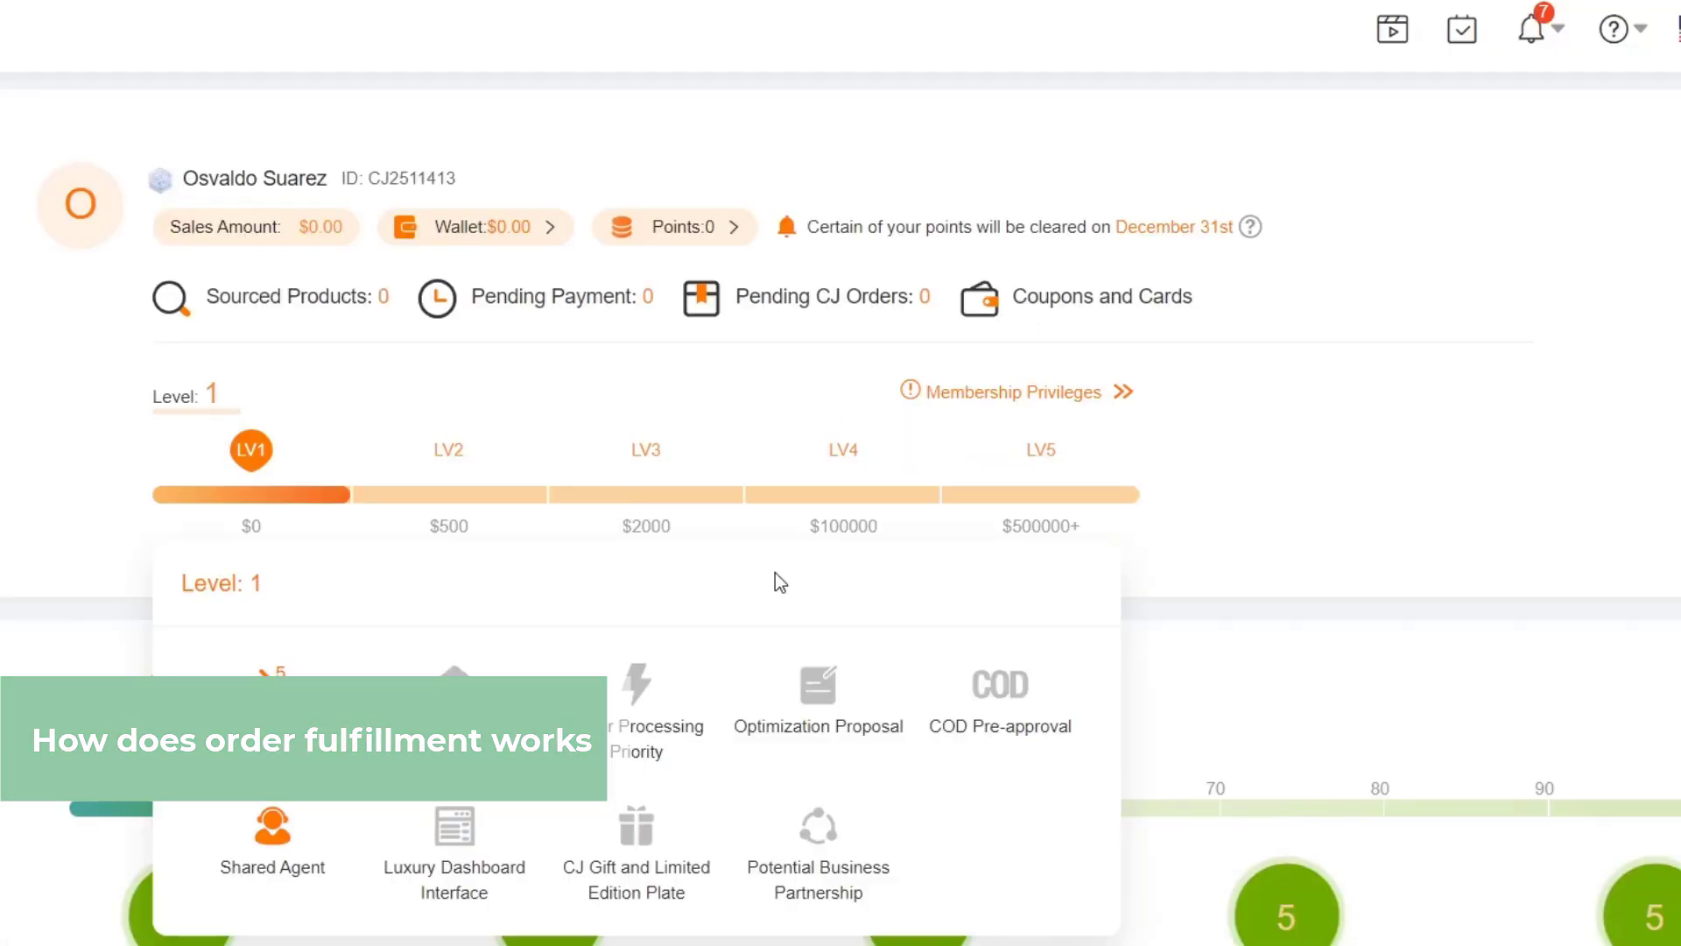
scroll(777, 581, down, 5)
mouse_move(870, 607)
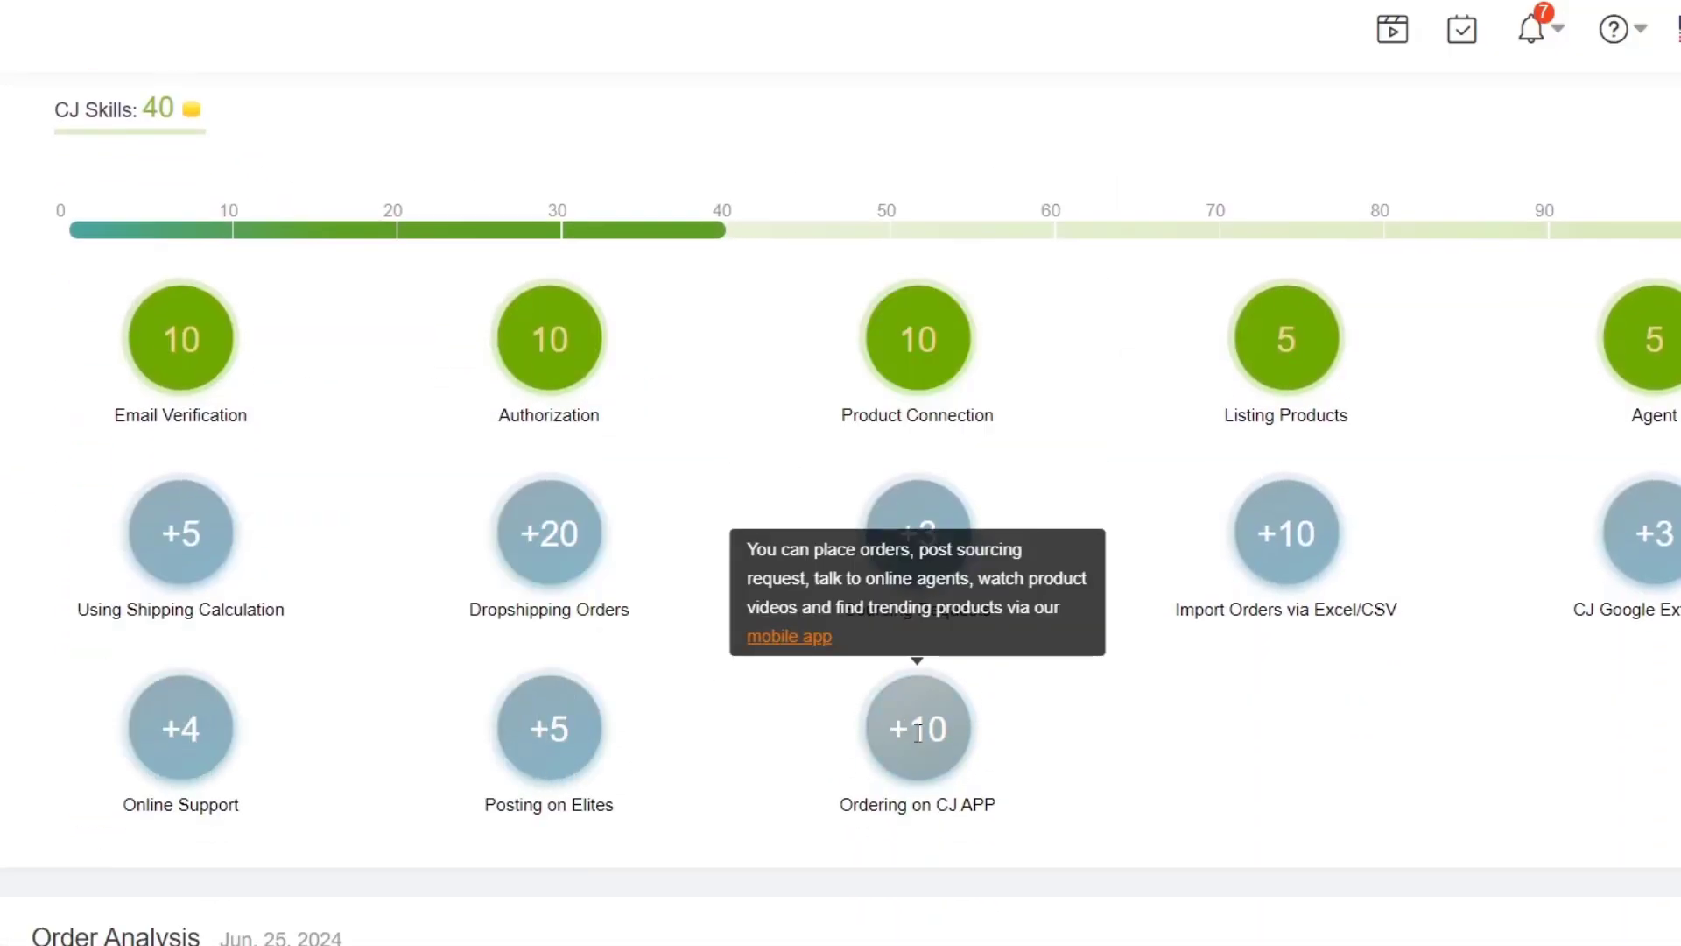
scroll(645, 255, down, 2)
mouse_move(590, 396)
scroll(438, 569, down, 2)
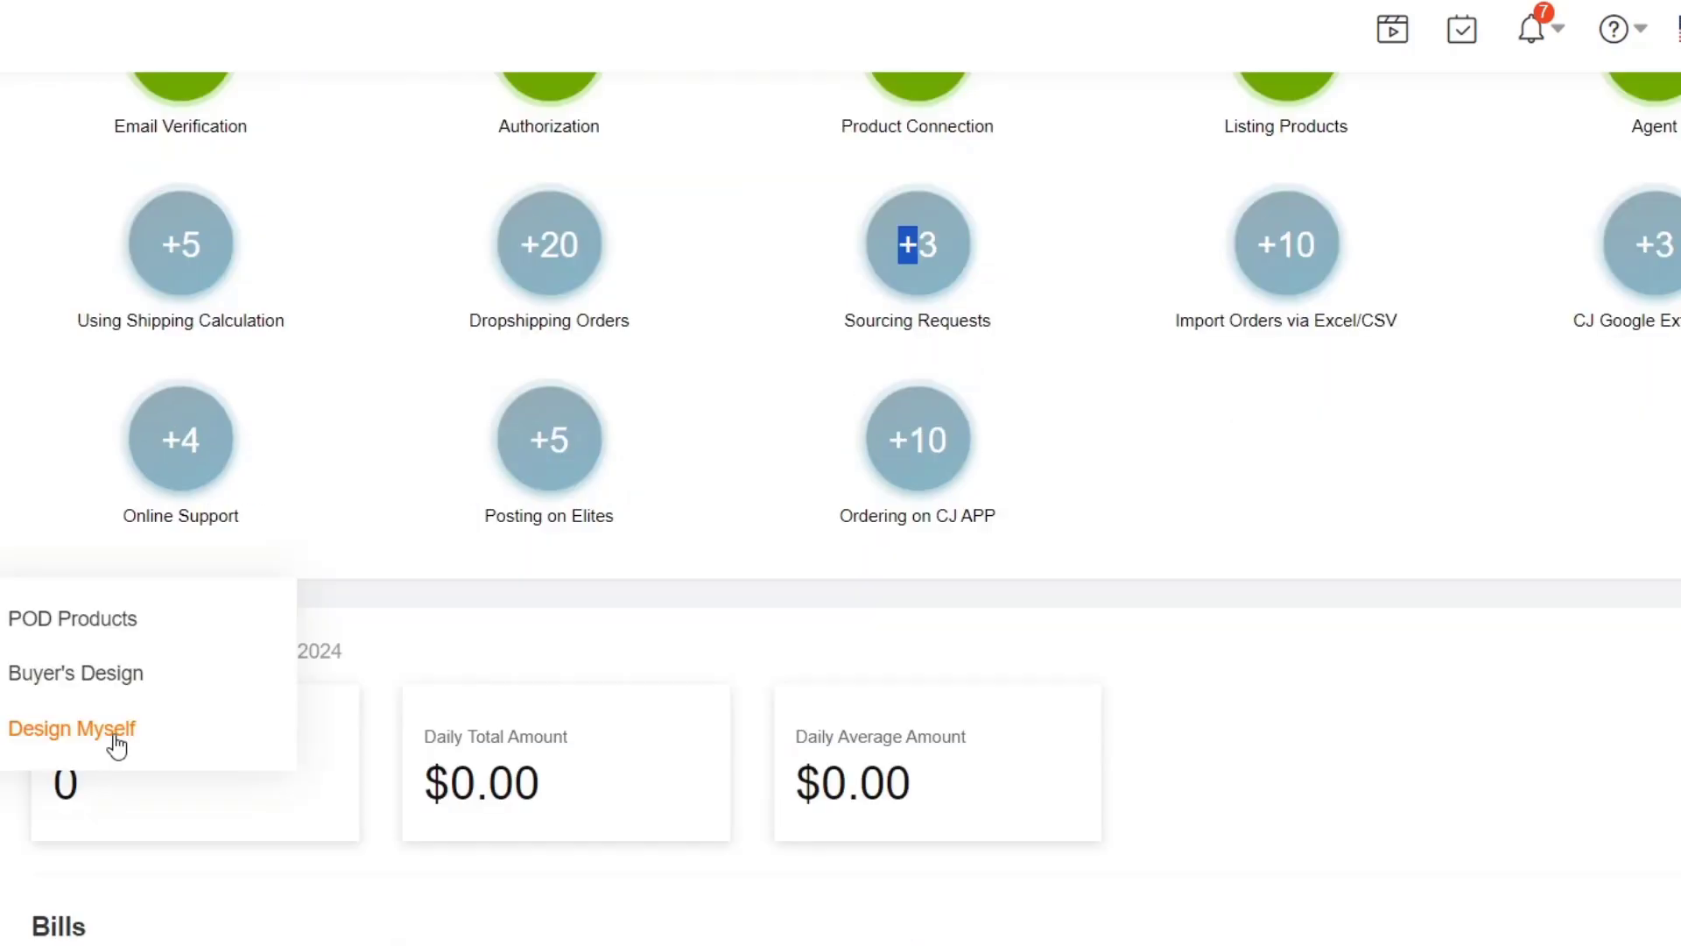
click(113, 744)
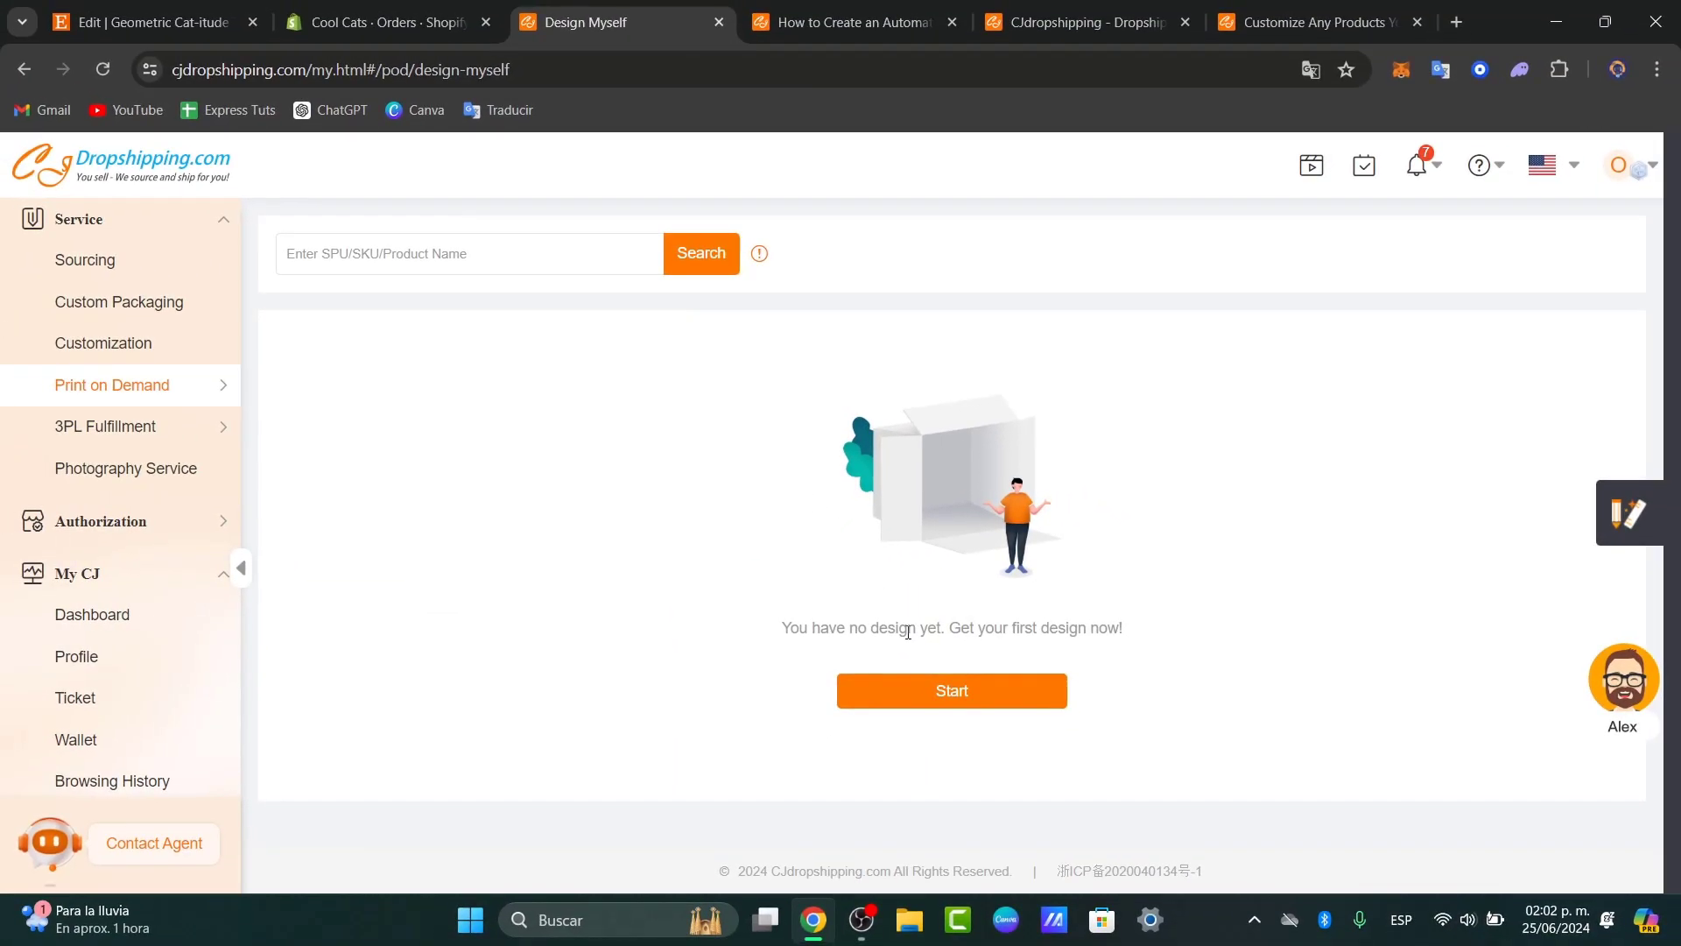
- Start a first print-on-demand design, then view the Cool Cats Shopify Home dashboard
click(897, 707)
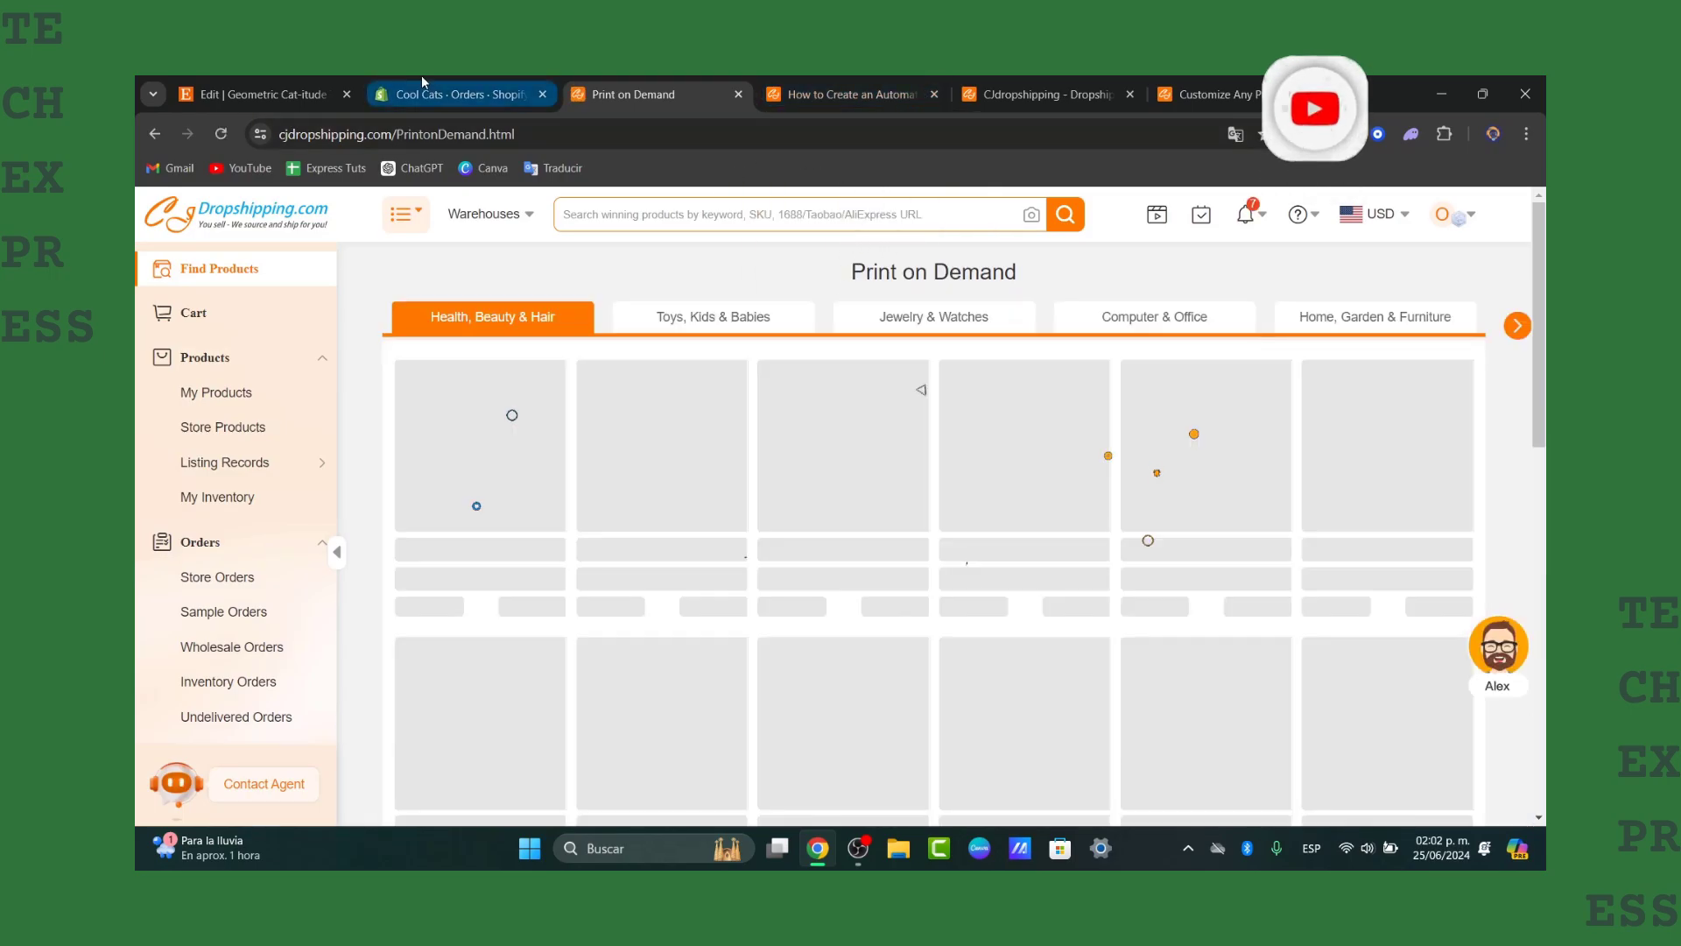
mouse_move(422, 78)
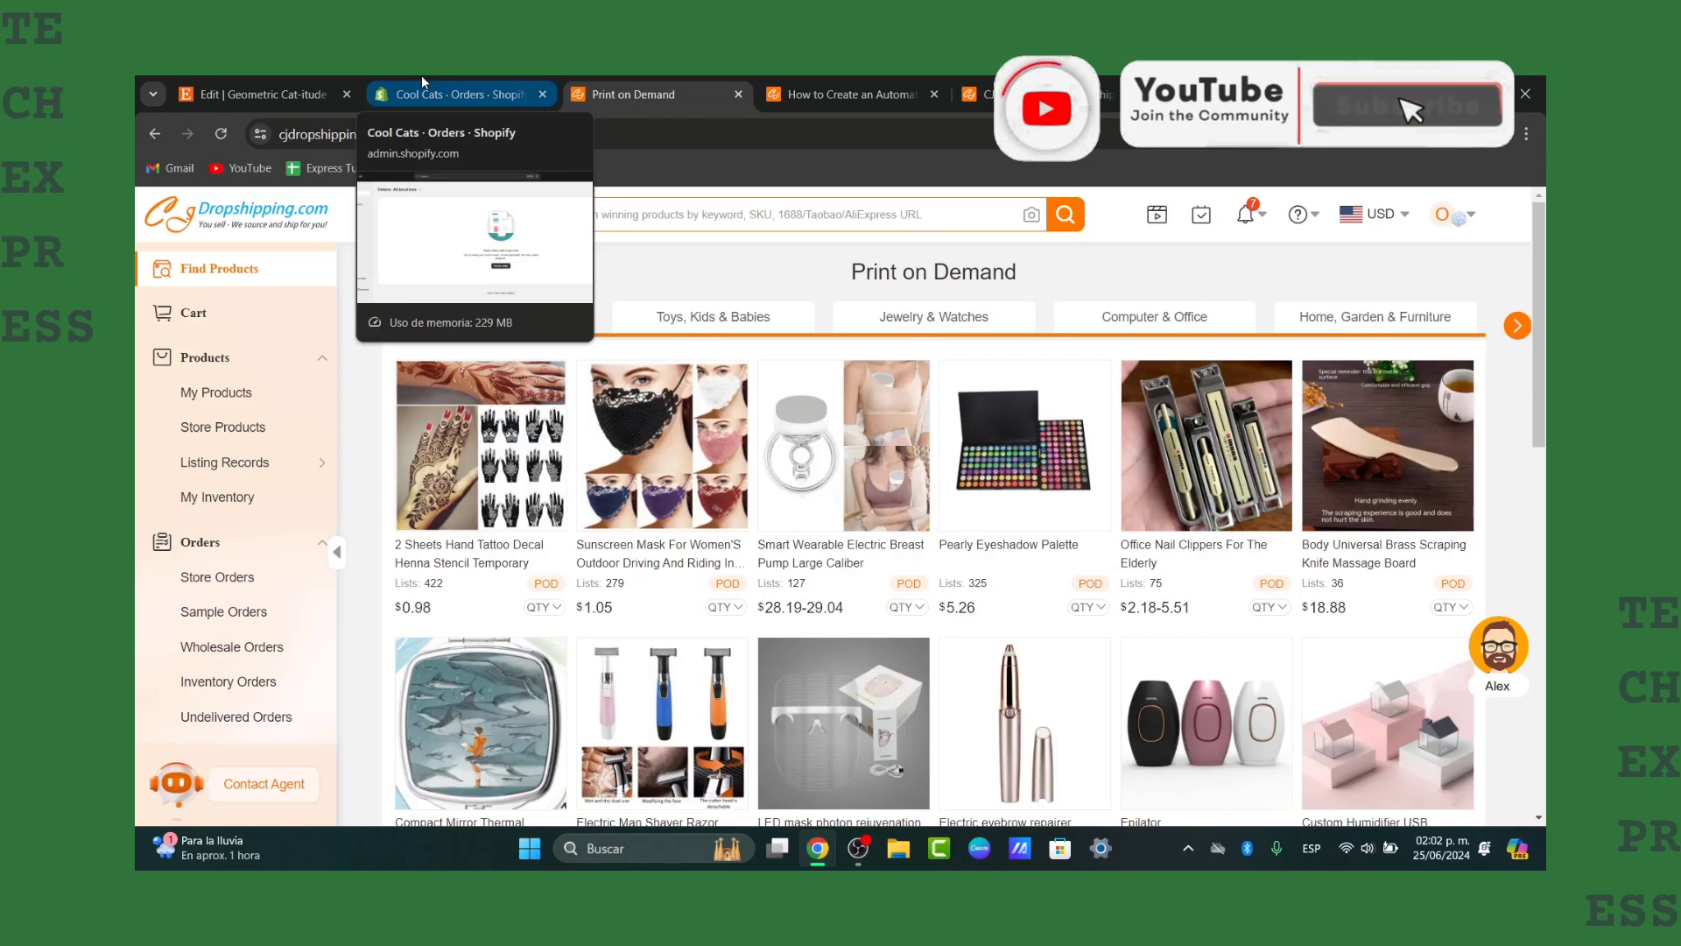
click(422, 78)
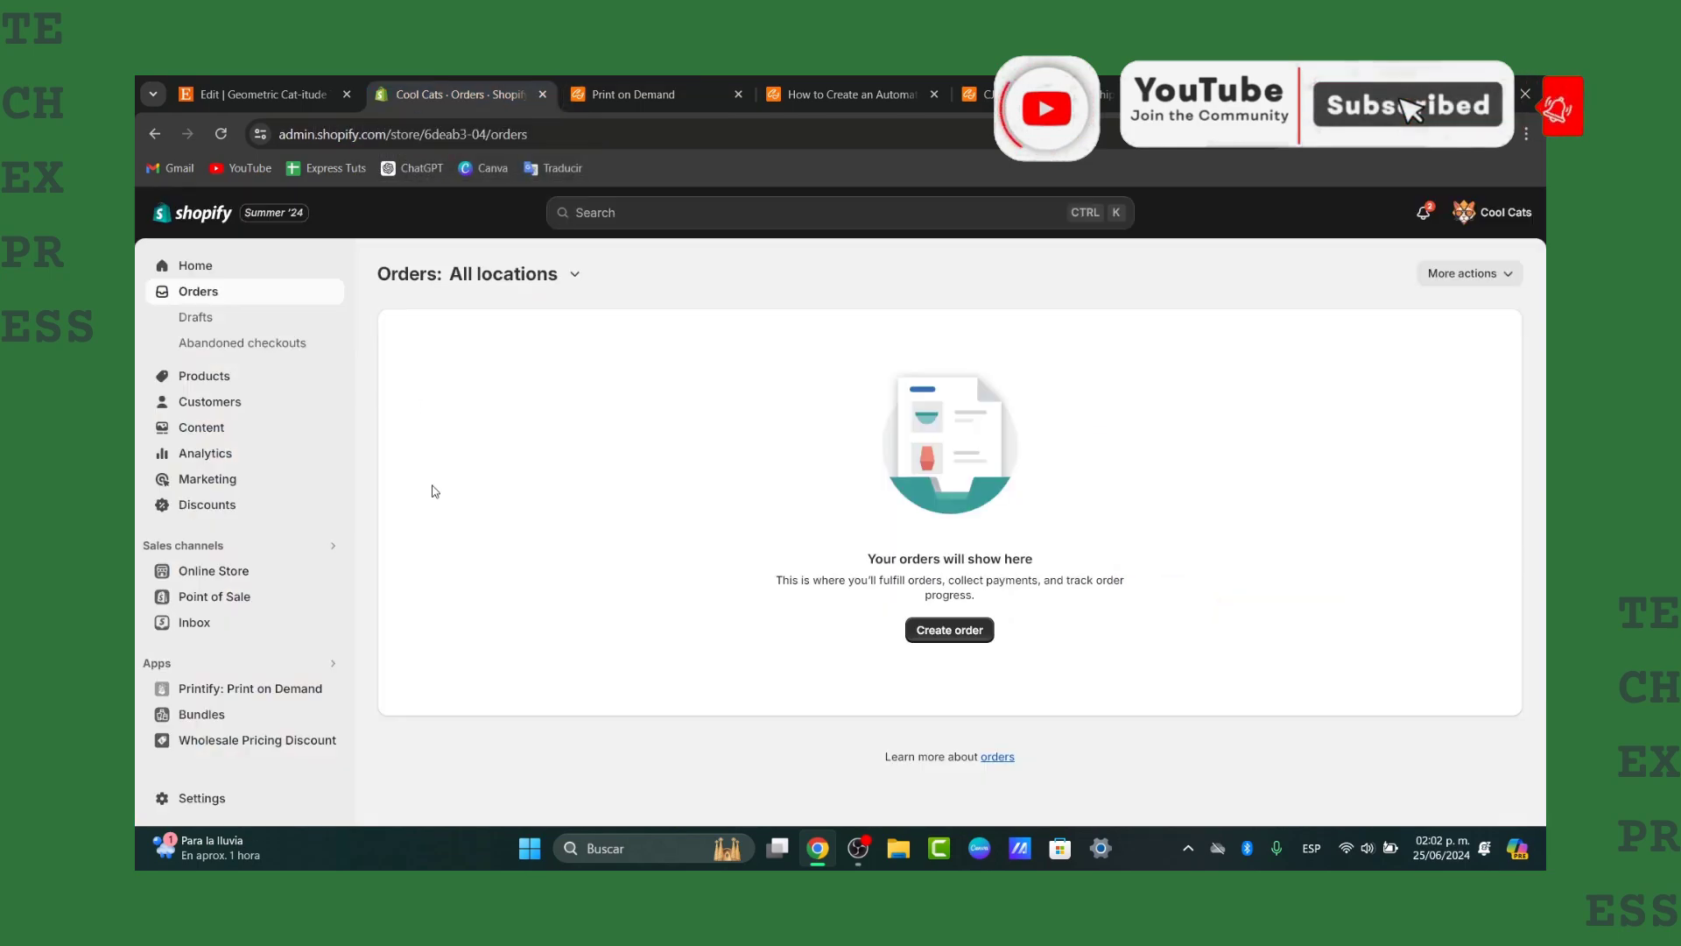
click(225, 267)
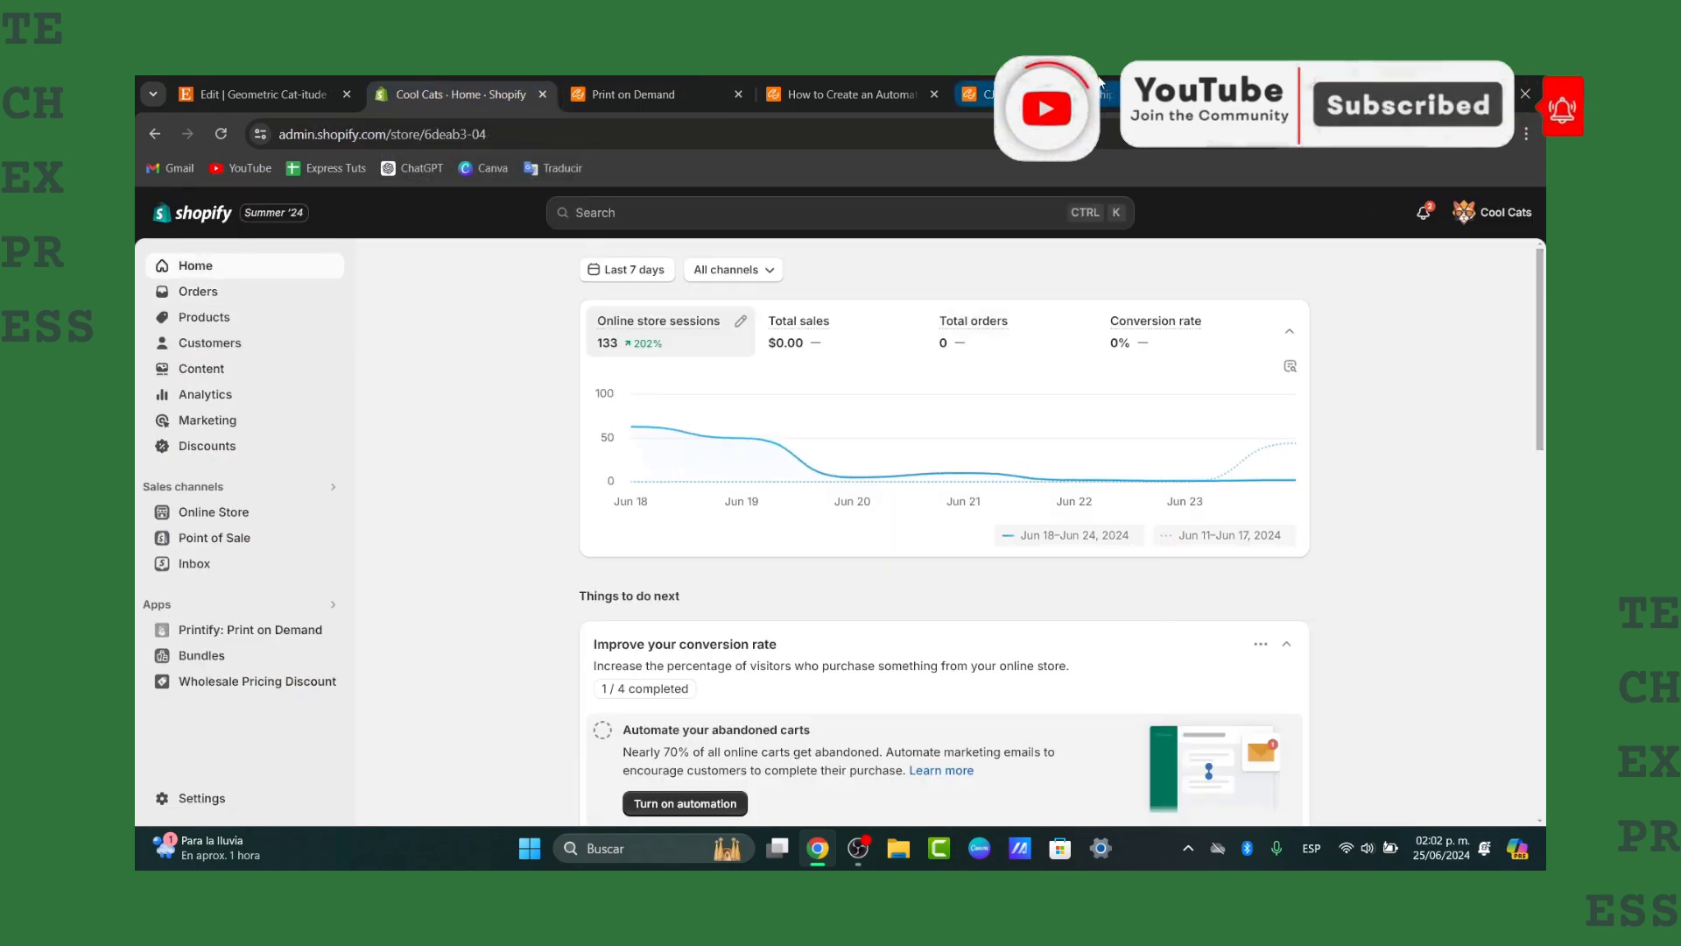